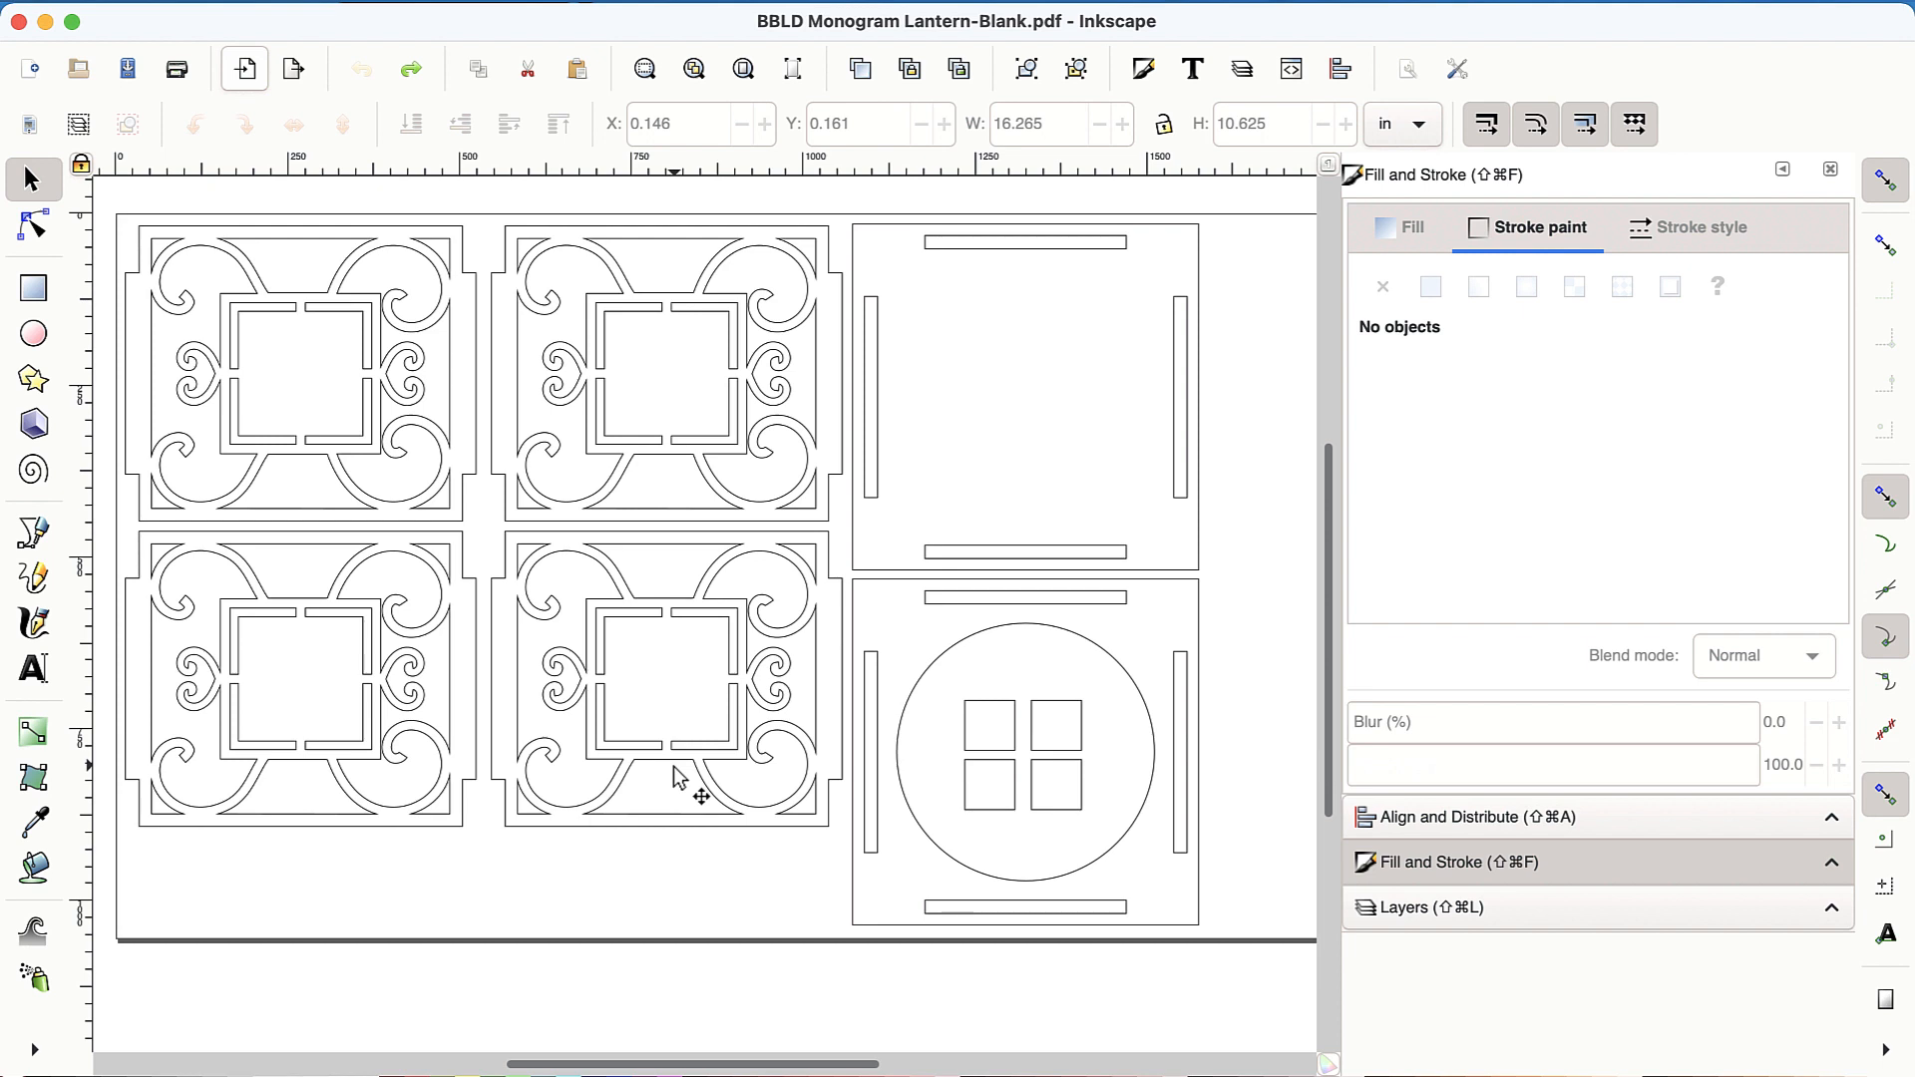
Ungroup the whole lantern artwork twice so panels and tab slots become separate objects.
click(1202, 644)
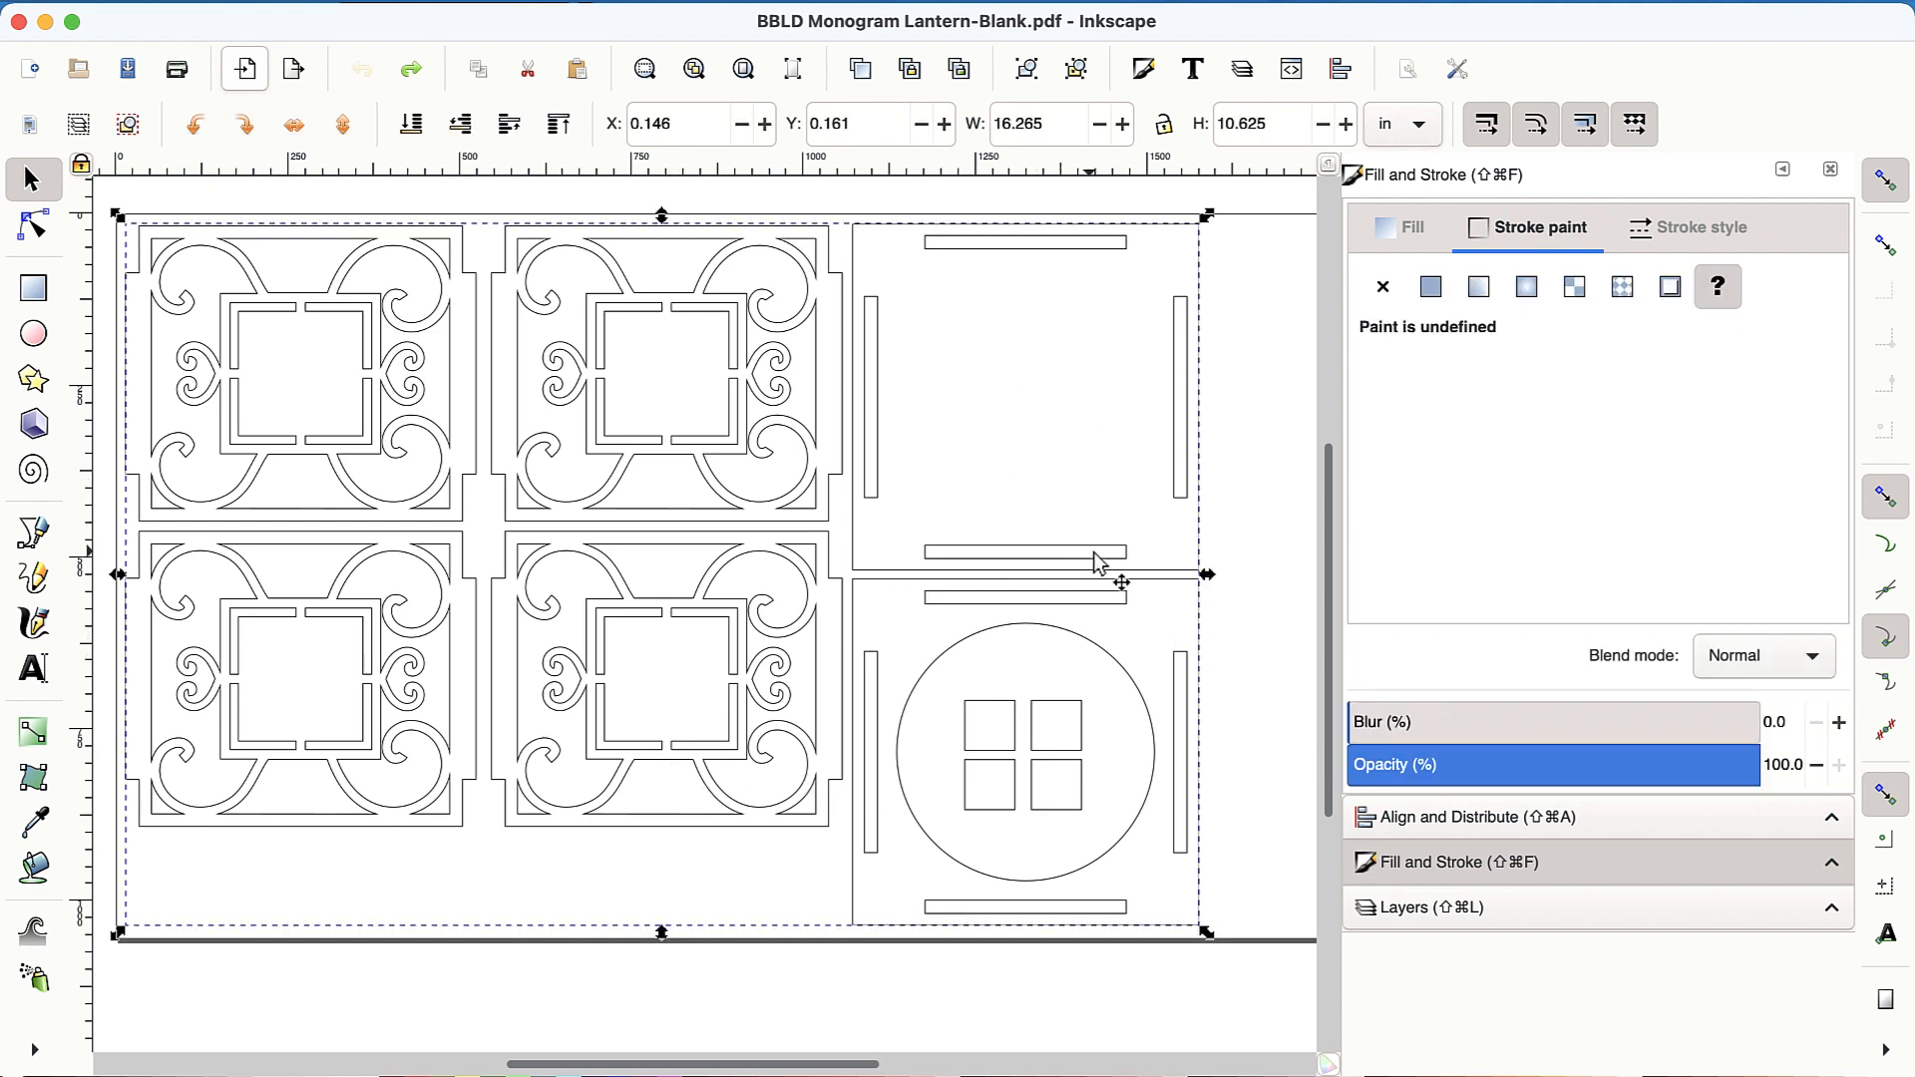
right_click(1198, 635)
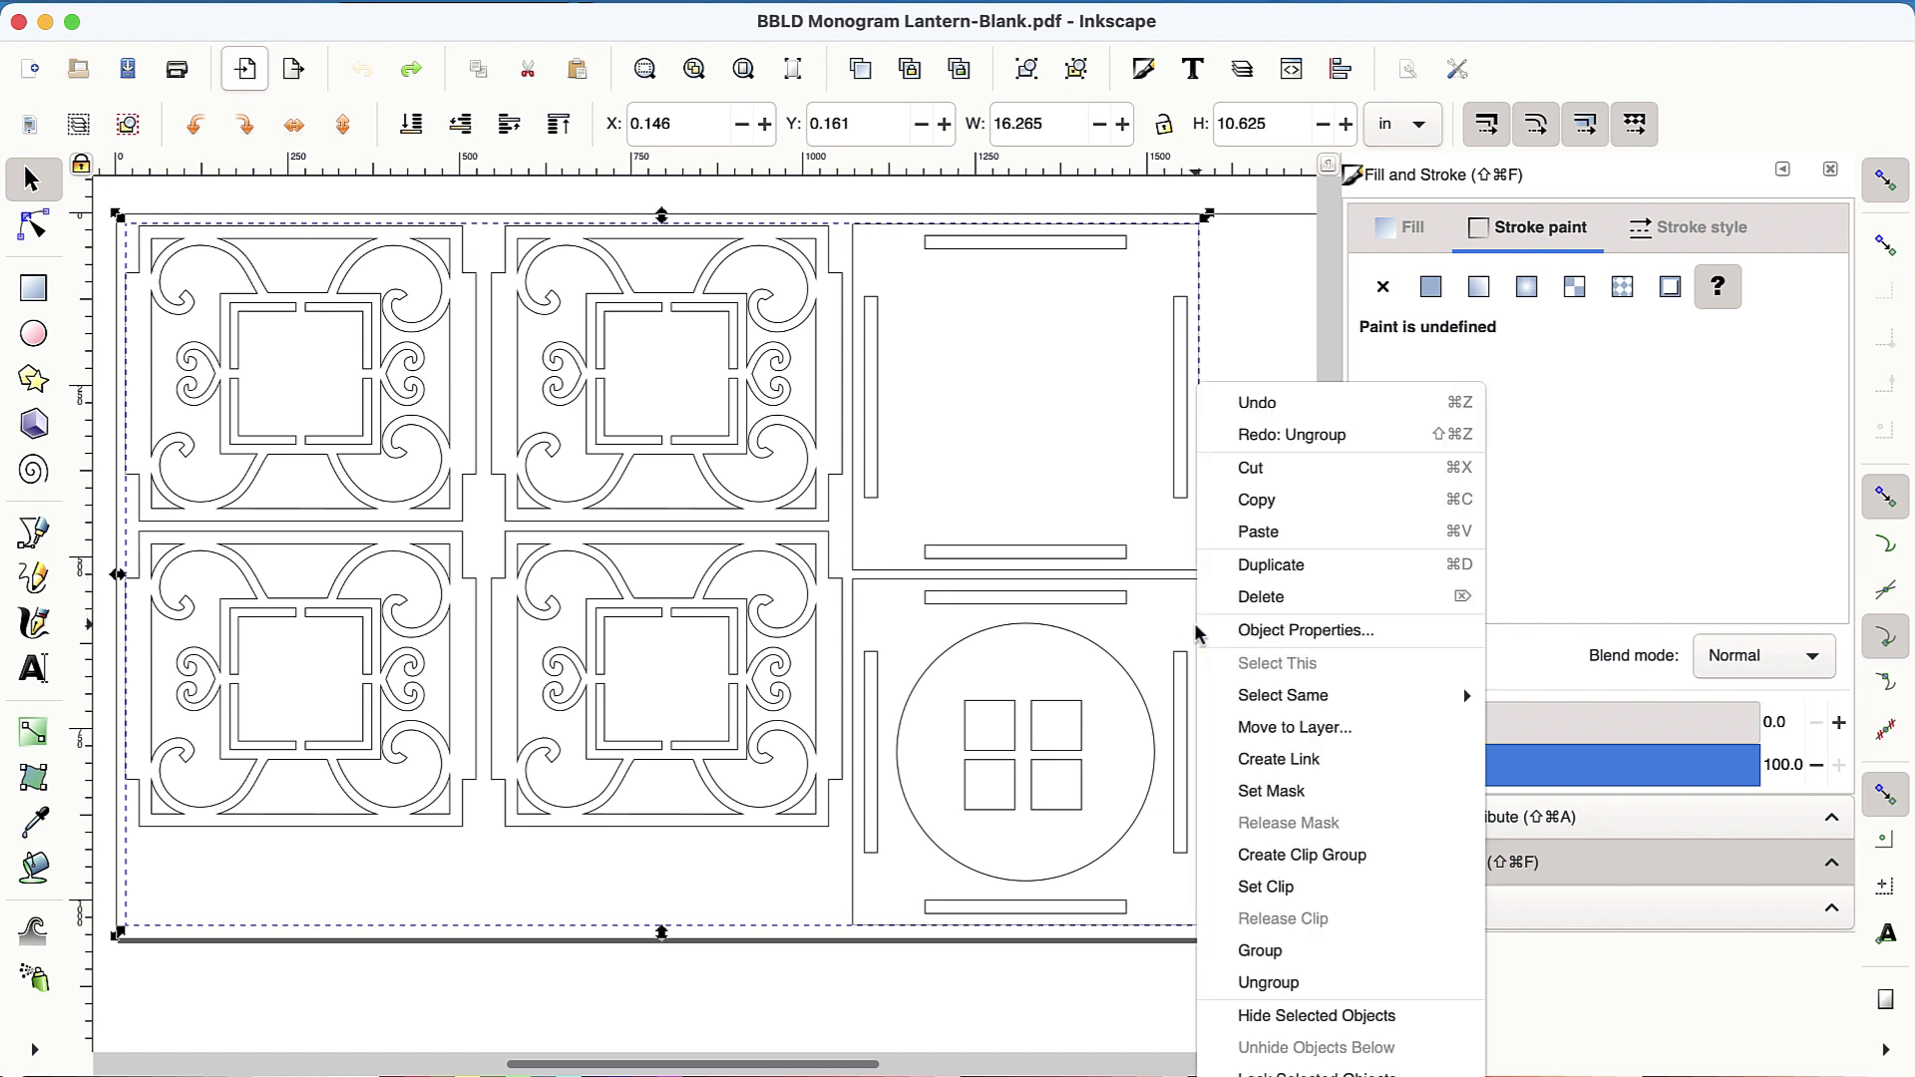
click(1269, 983)
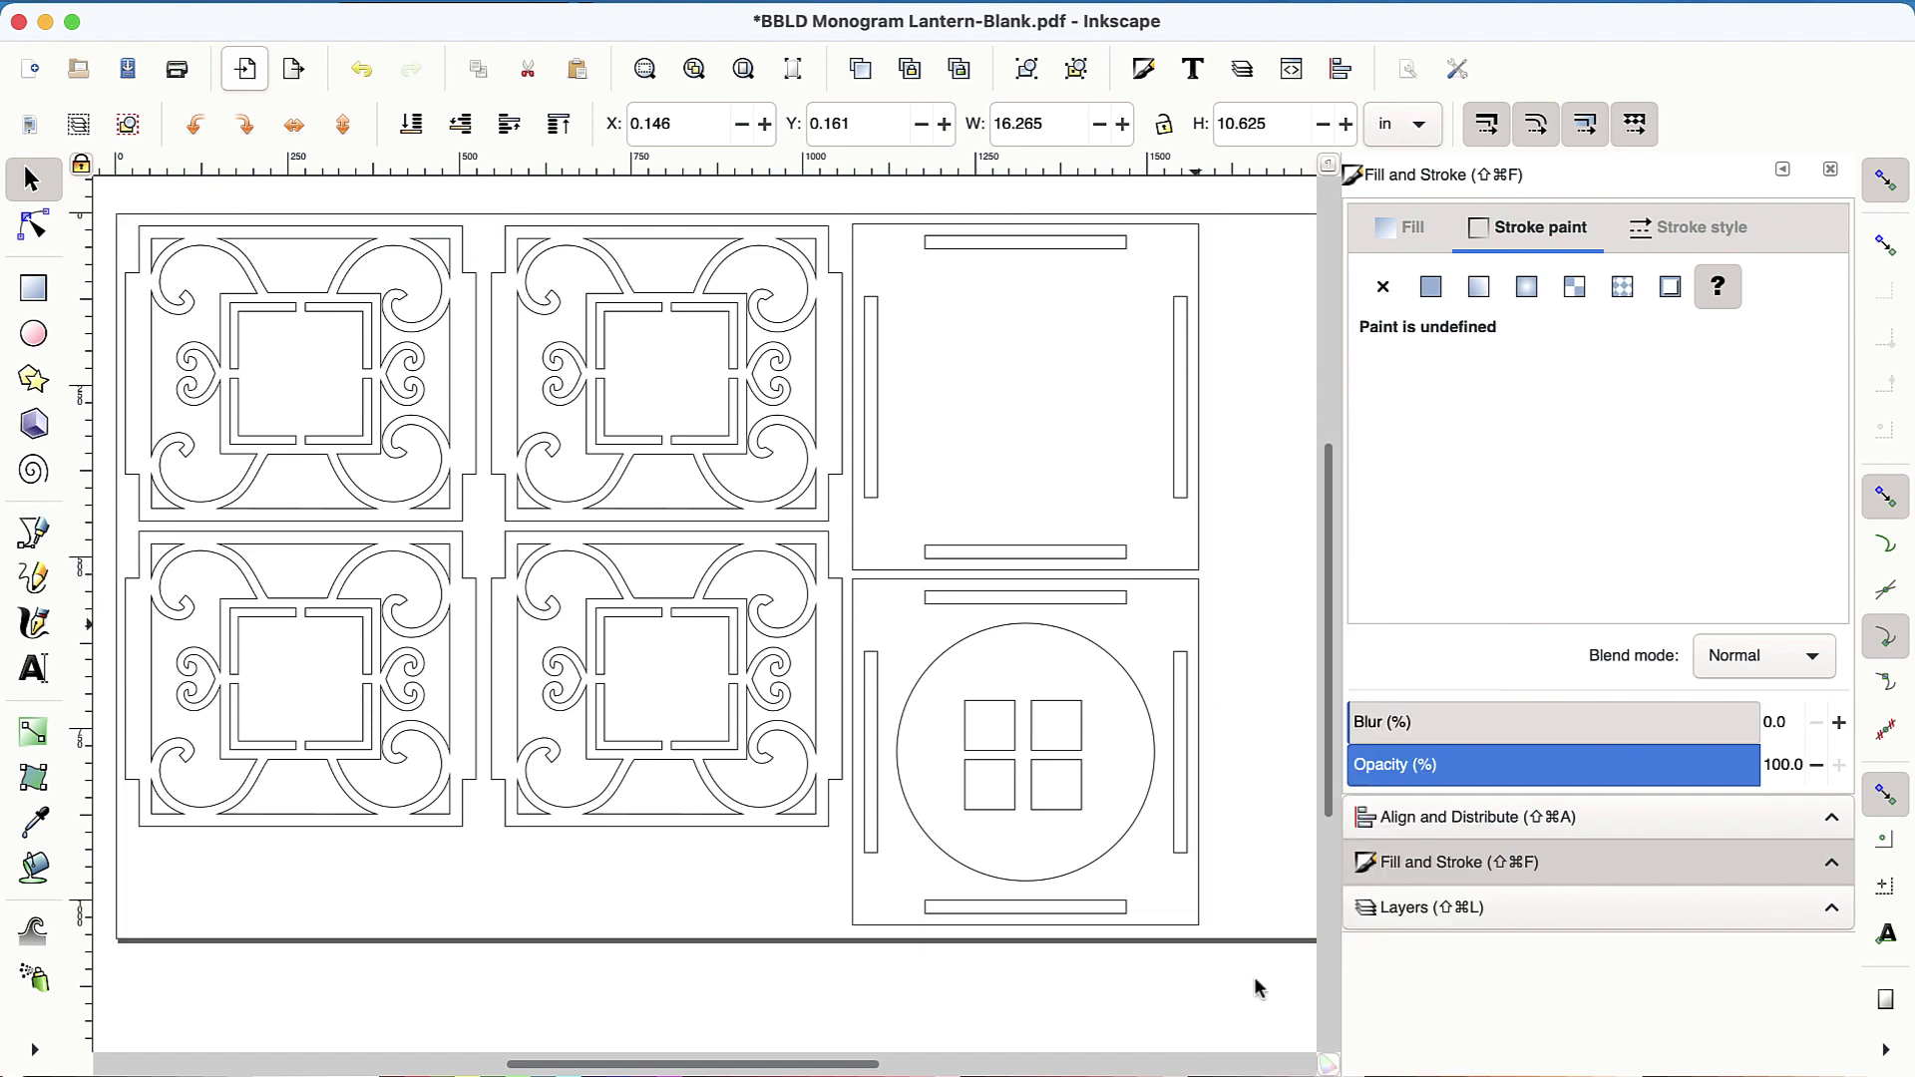
right_click(1202, 637)
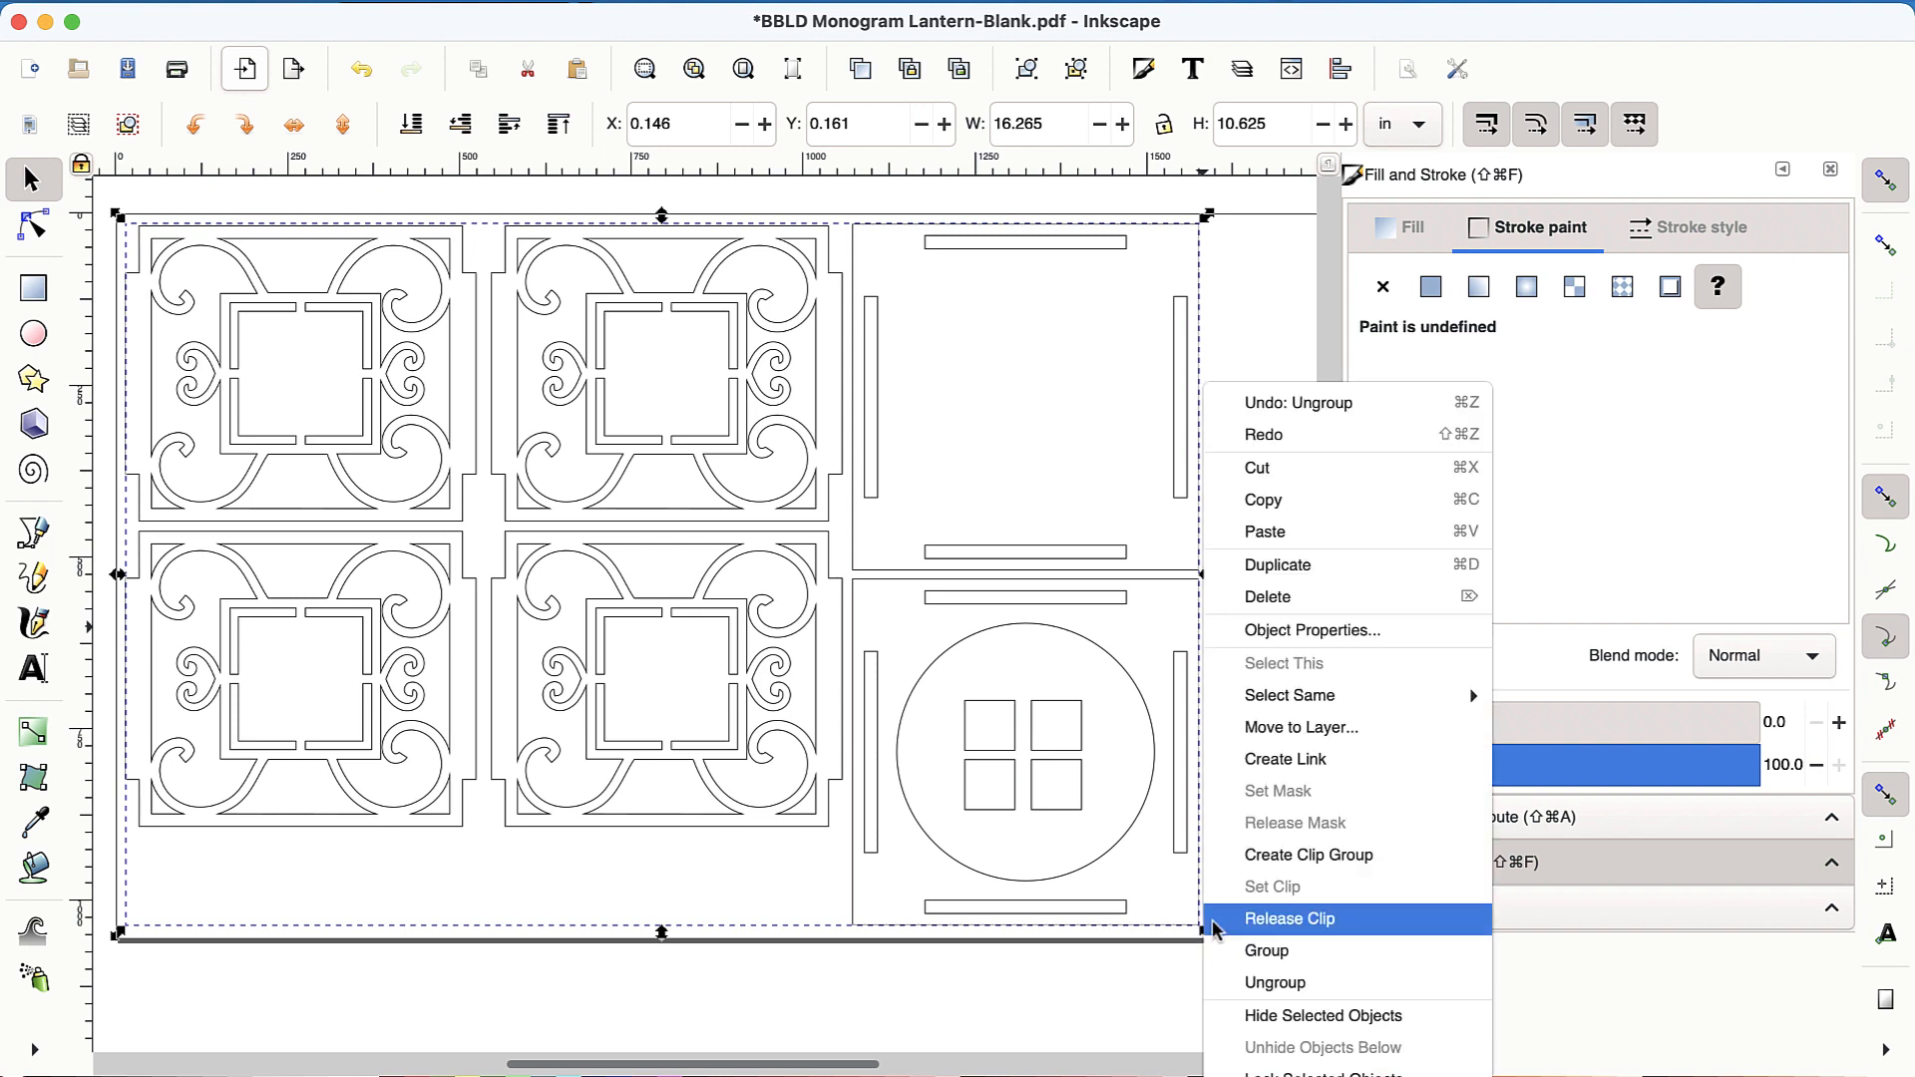
click(1275, 984)
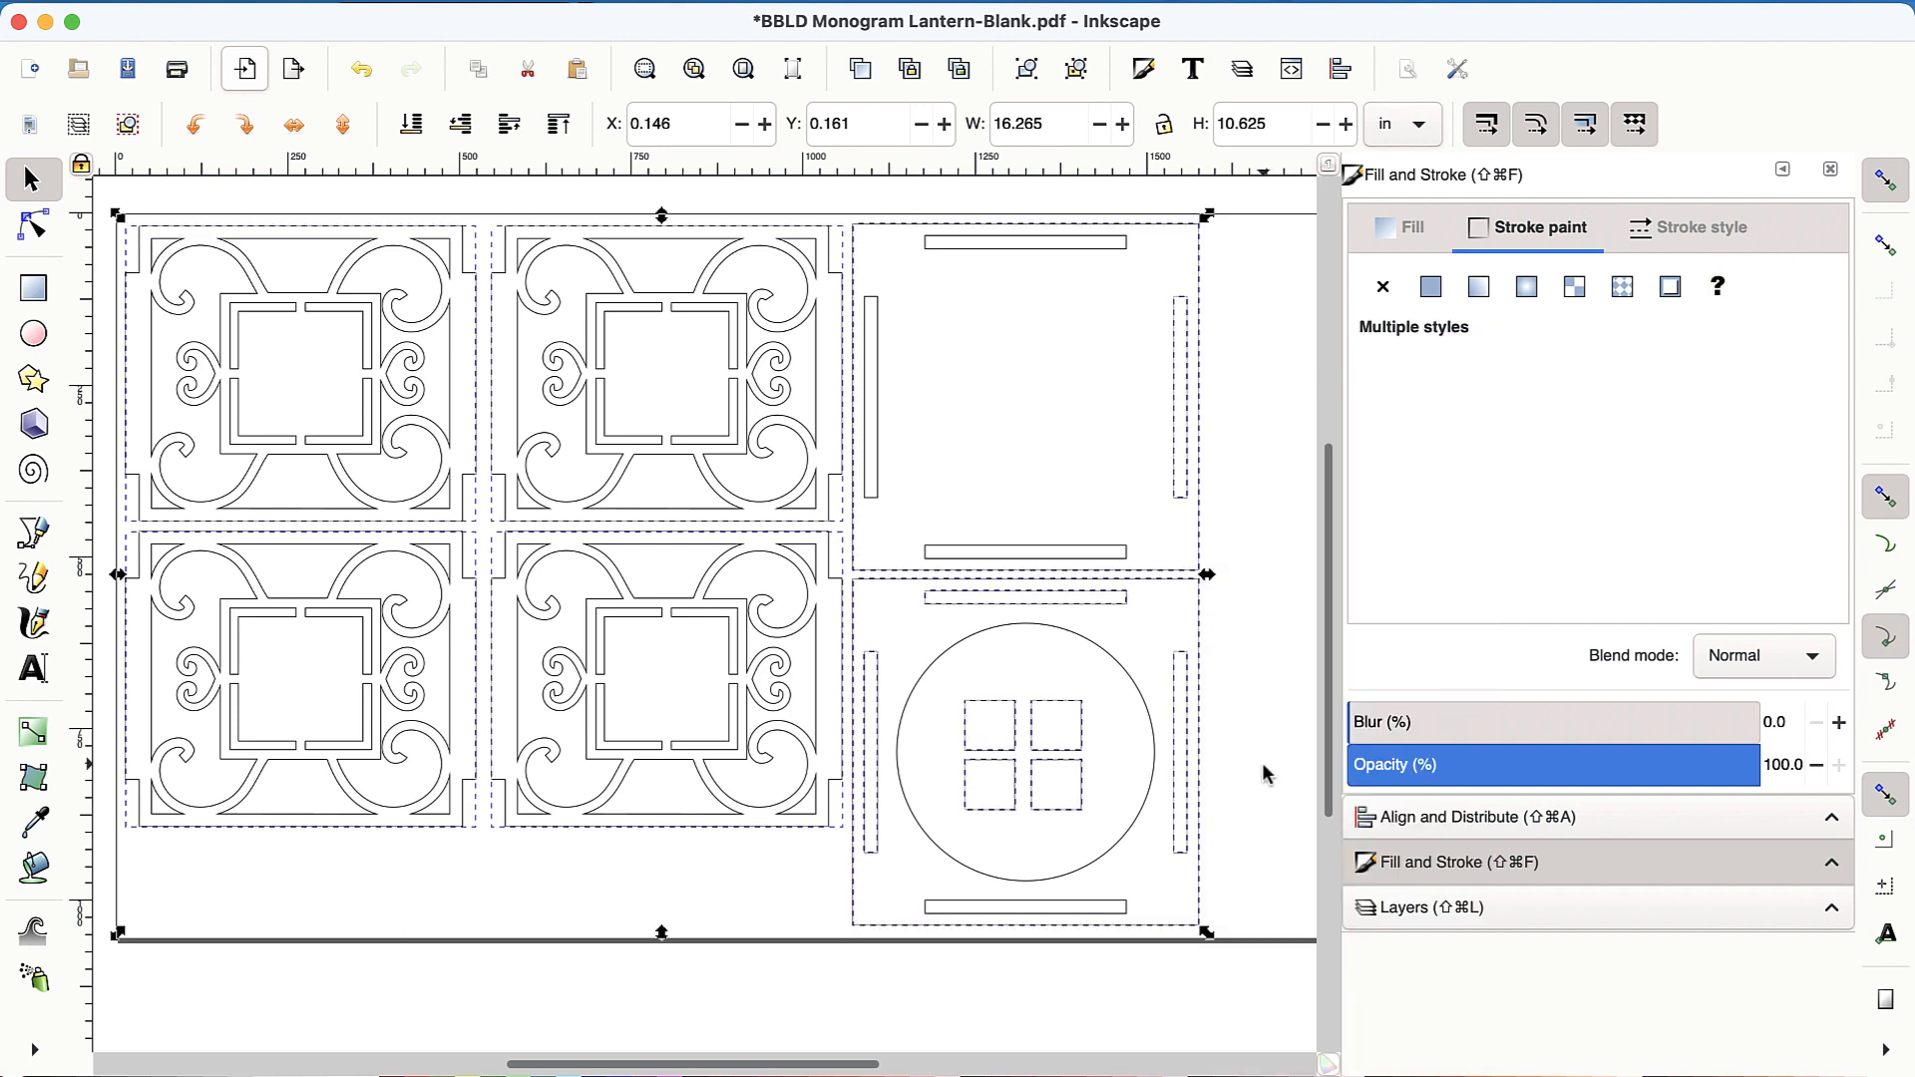
Check the result by picking individual tab slots and then the circle panel alone.
click(1257, 688)
click(1206, 699)
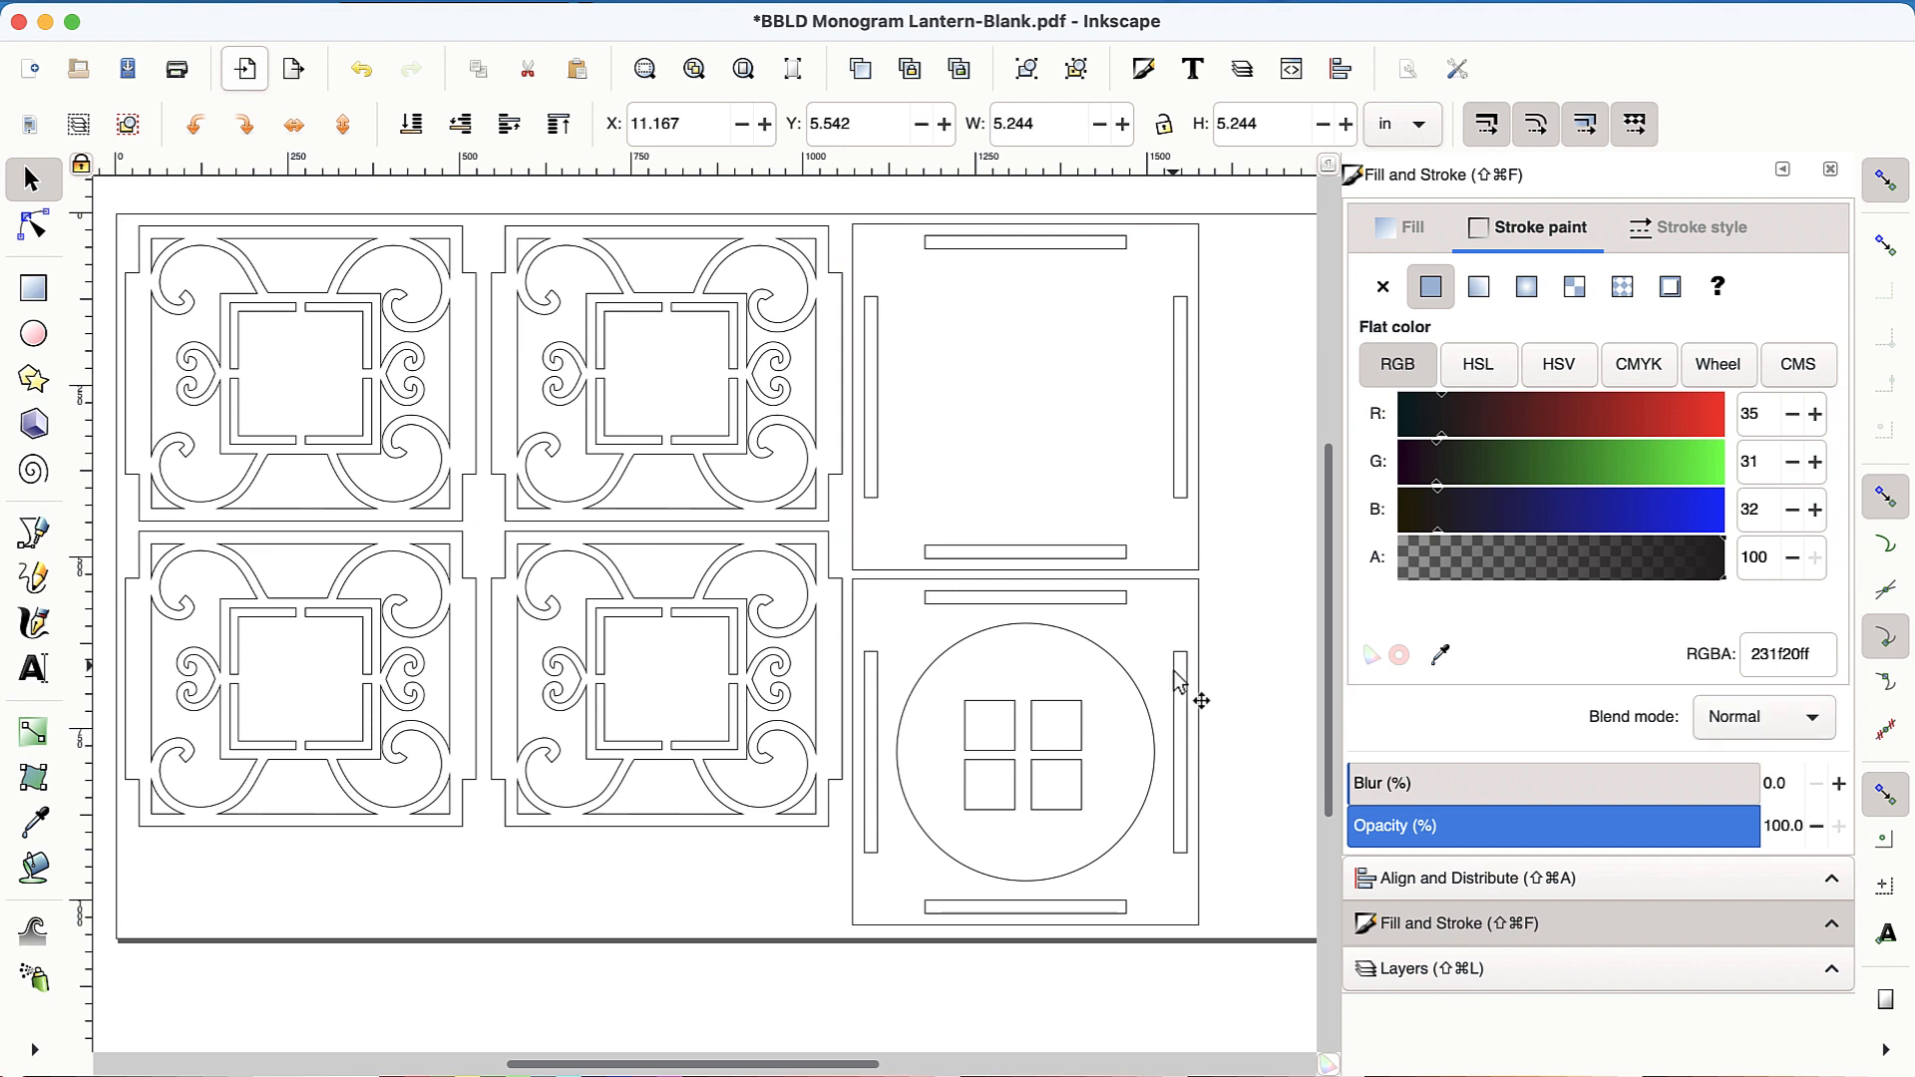
click(1183, 688)
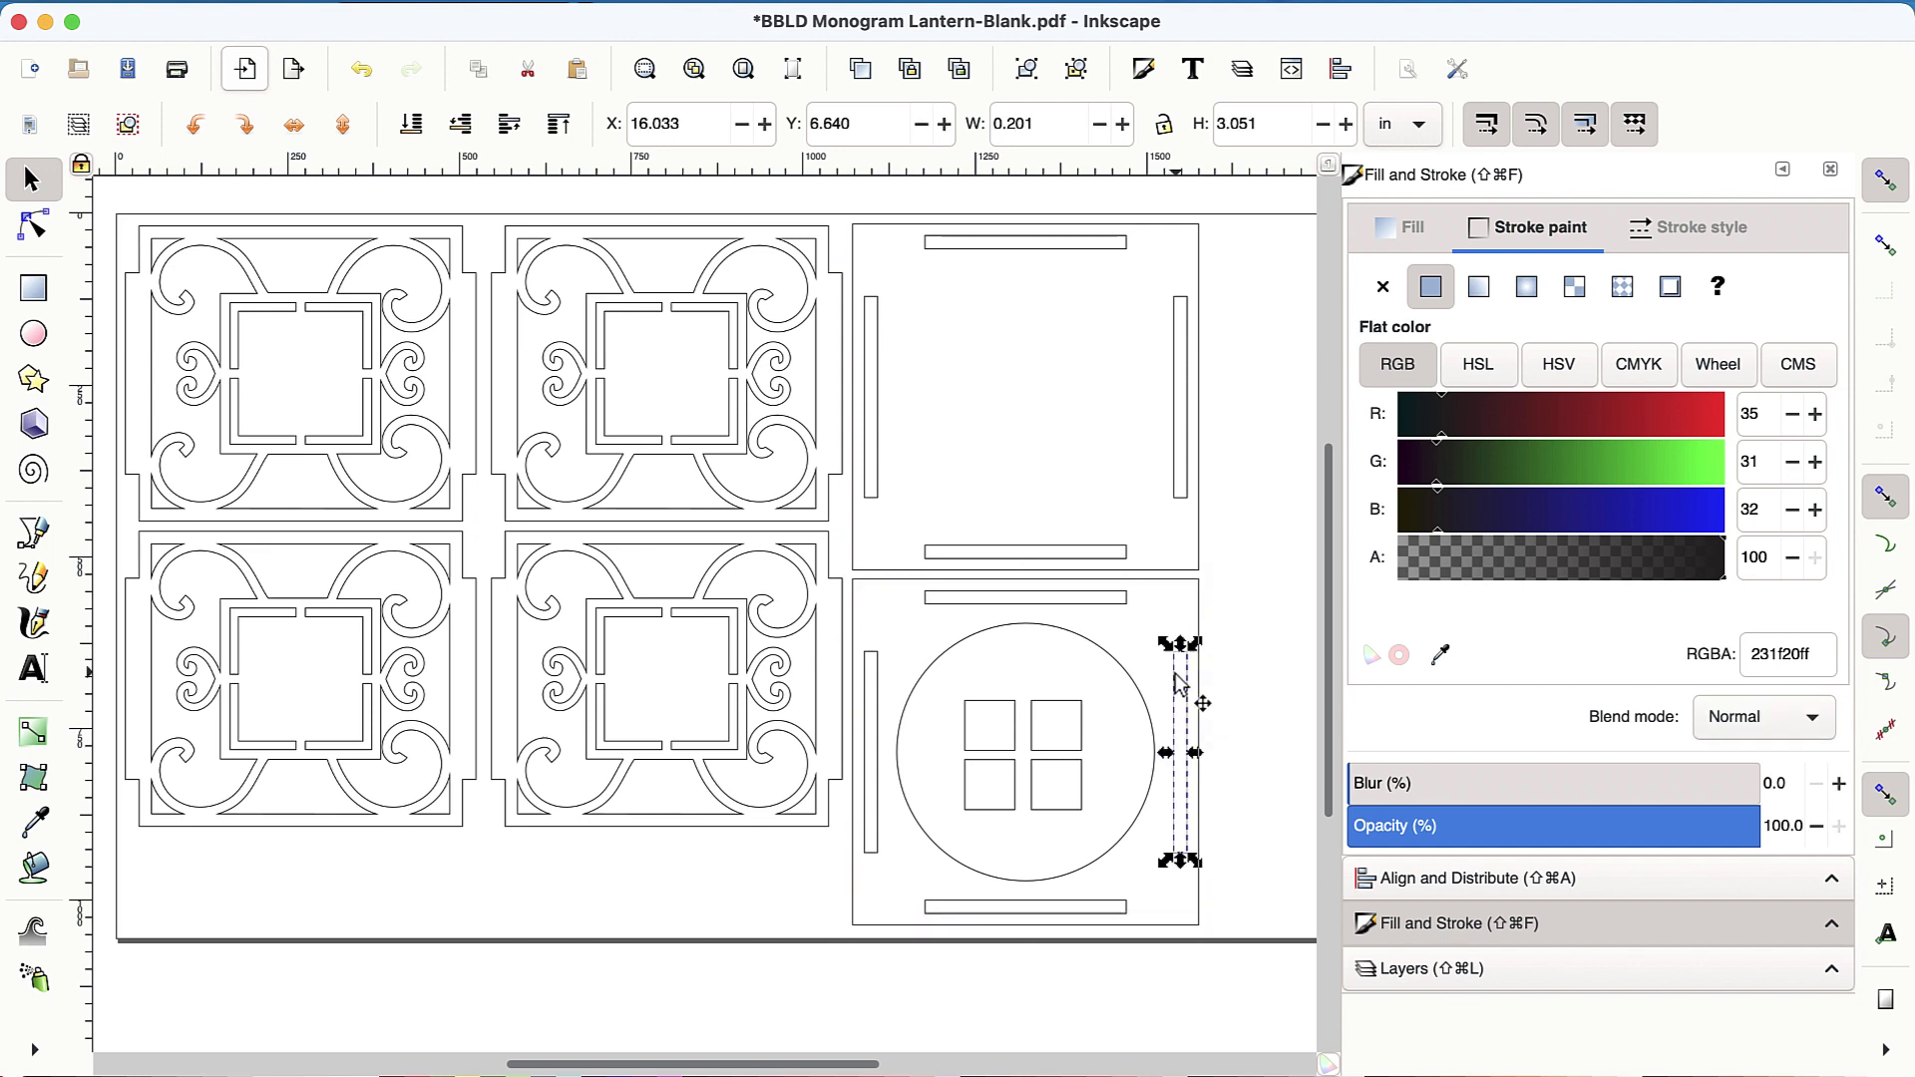
click(1027, 605)
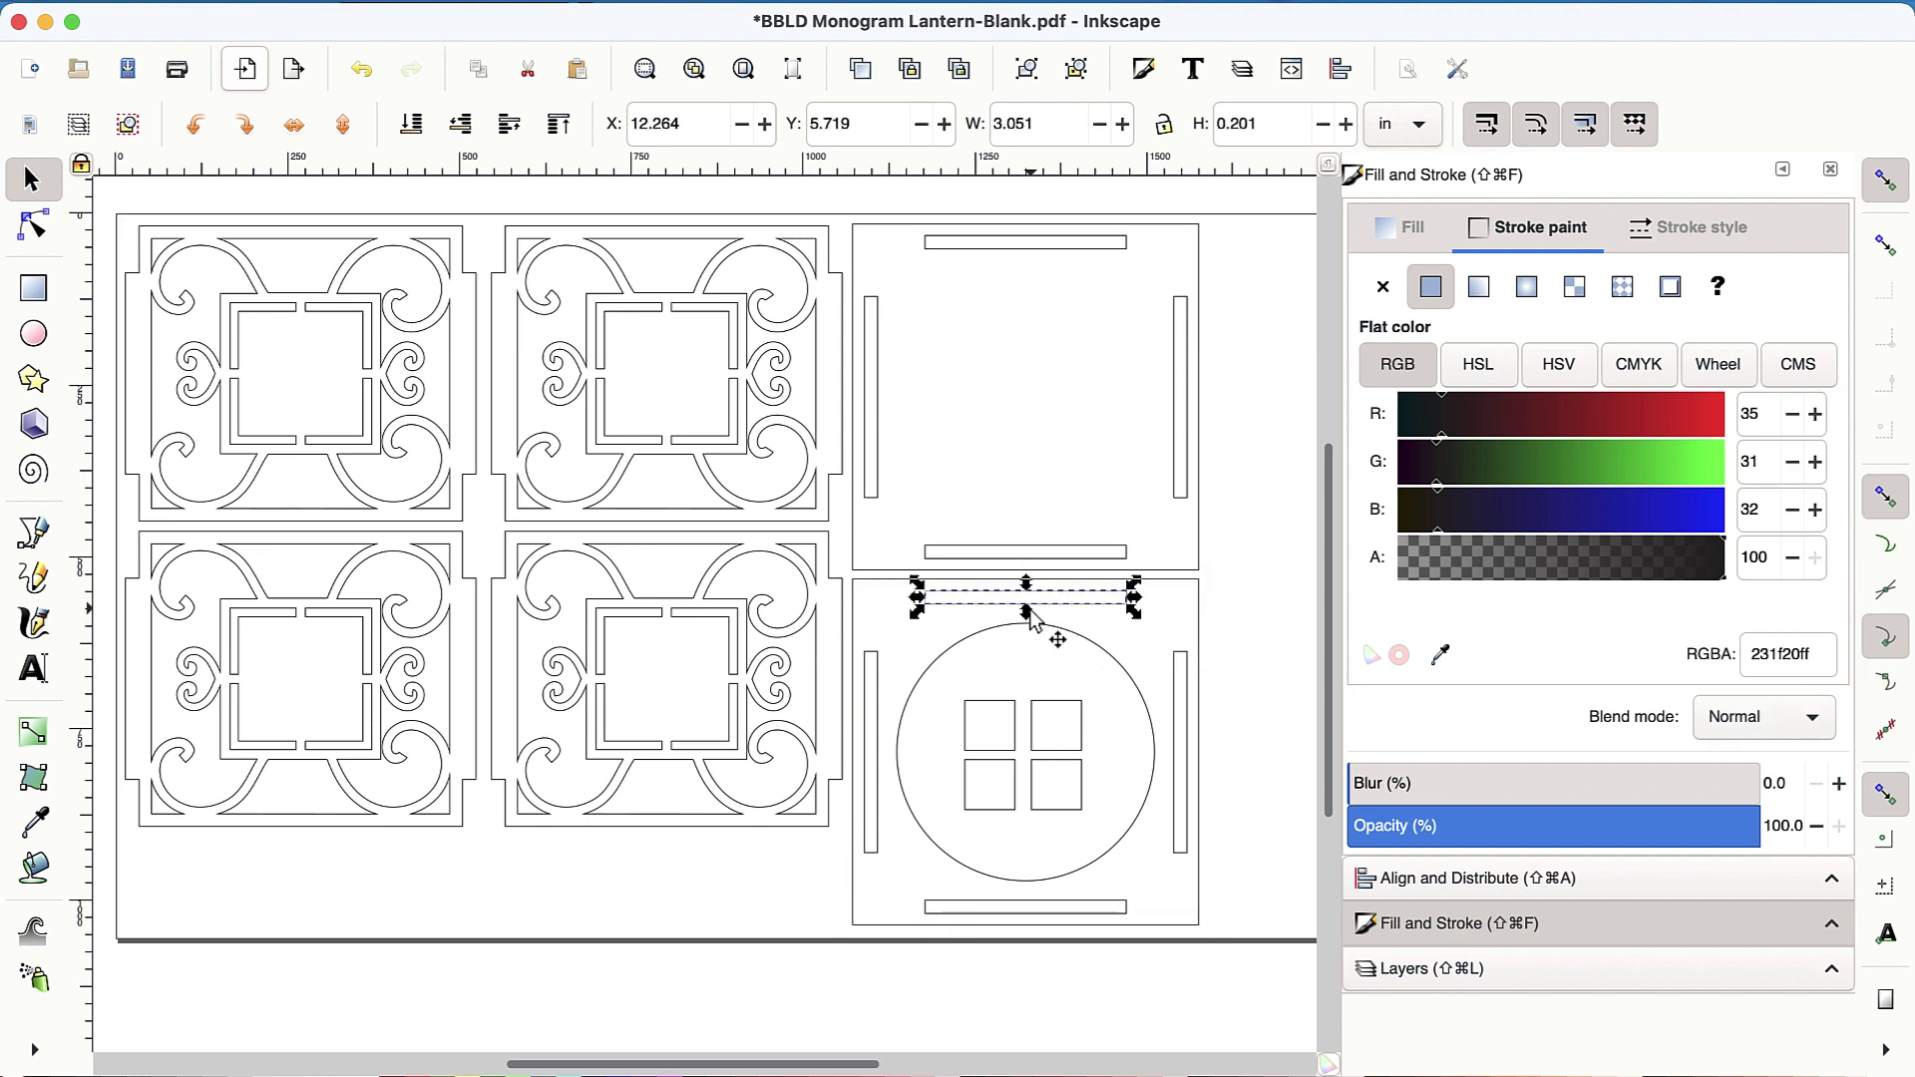
click(940, 861)
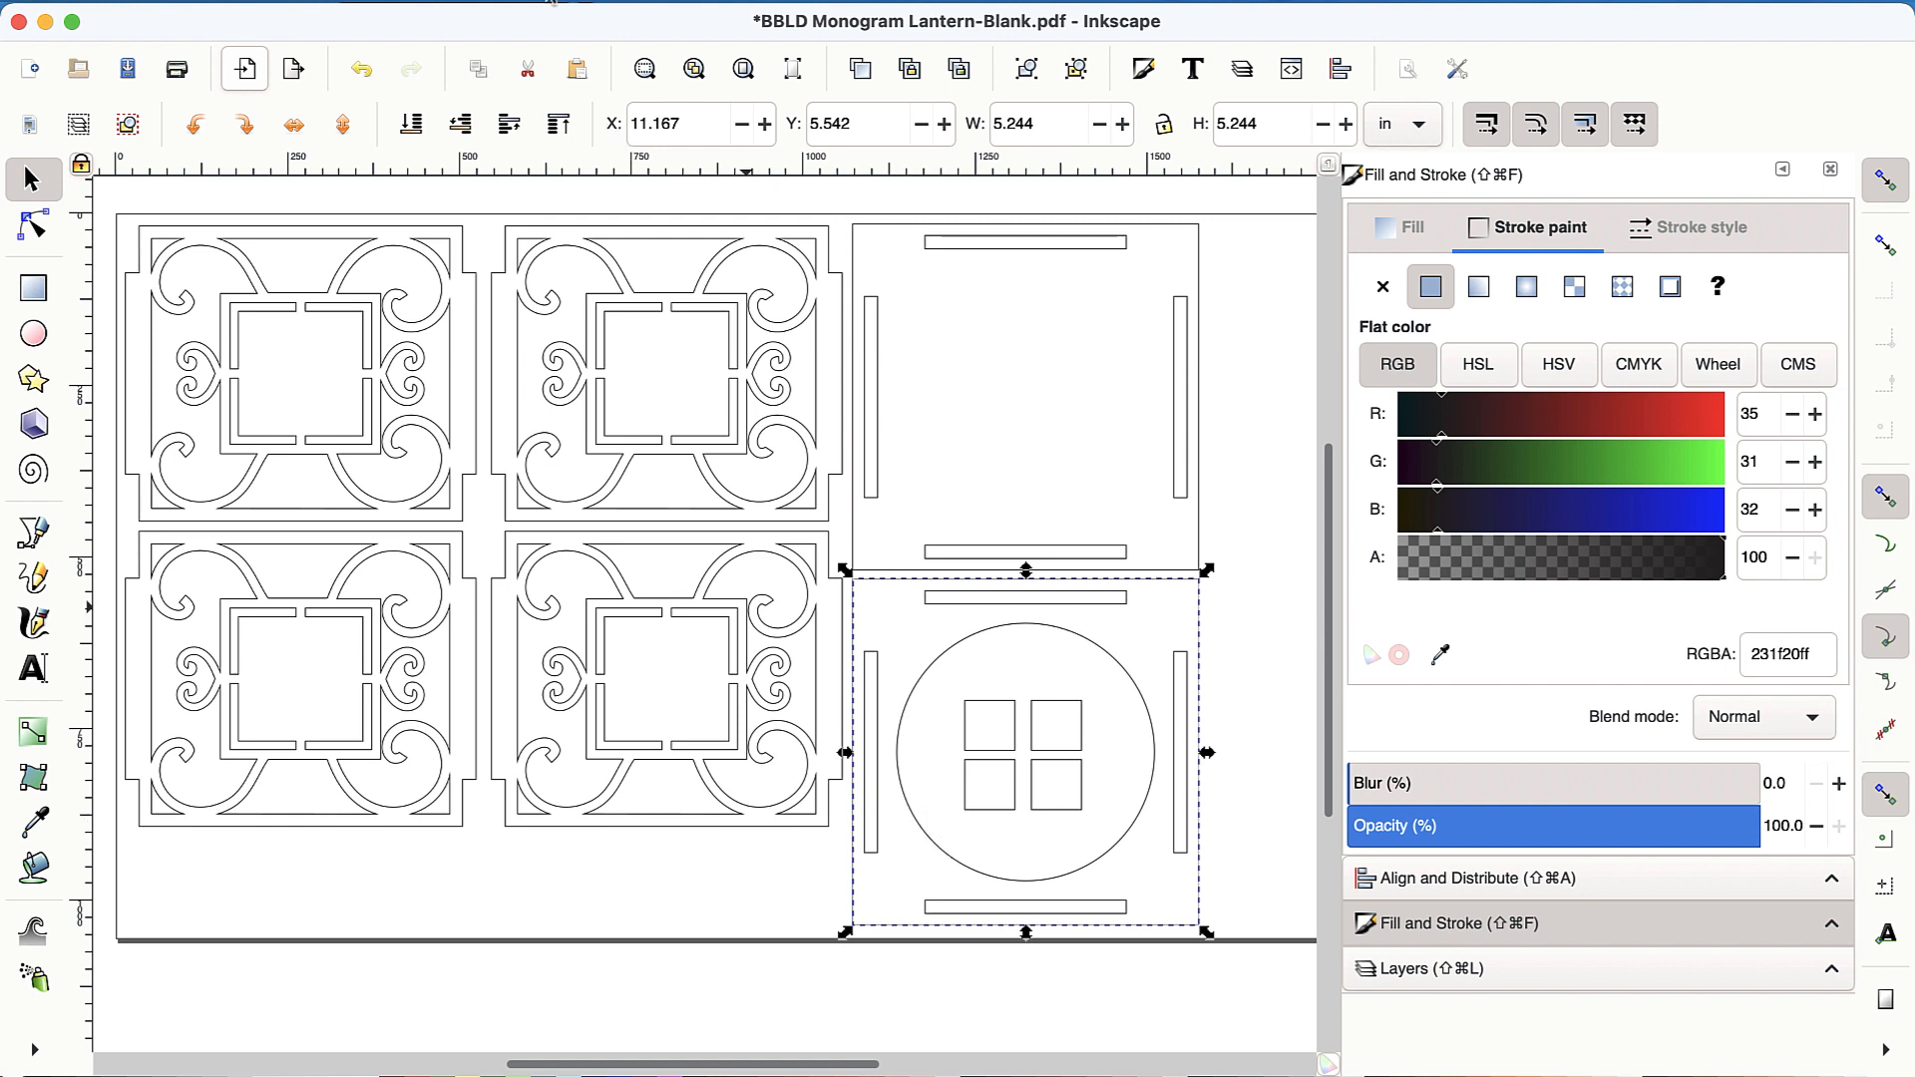
click(554, 4)
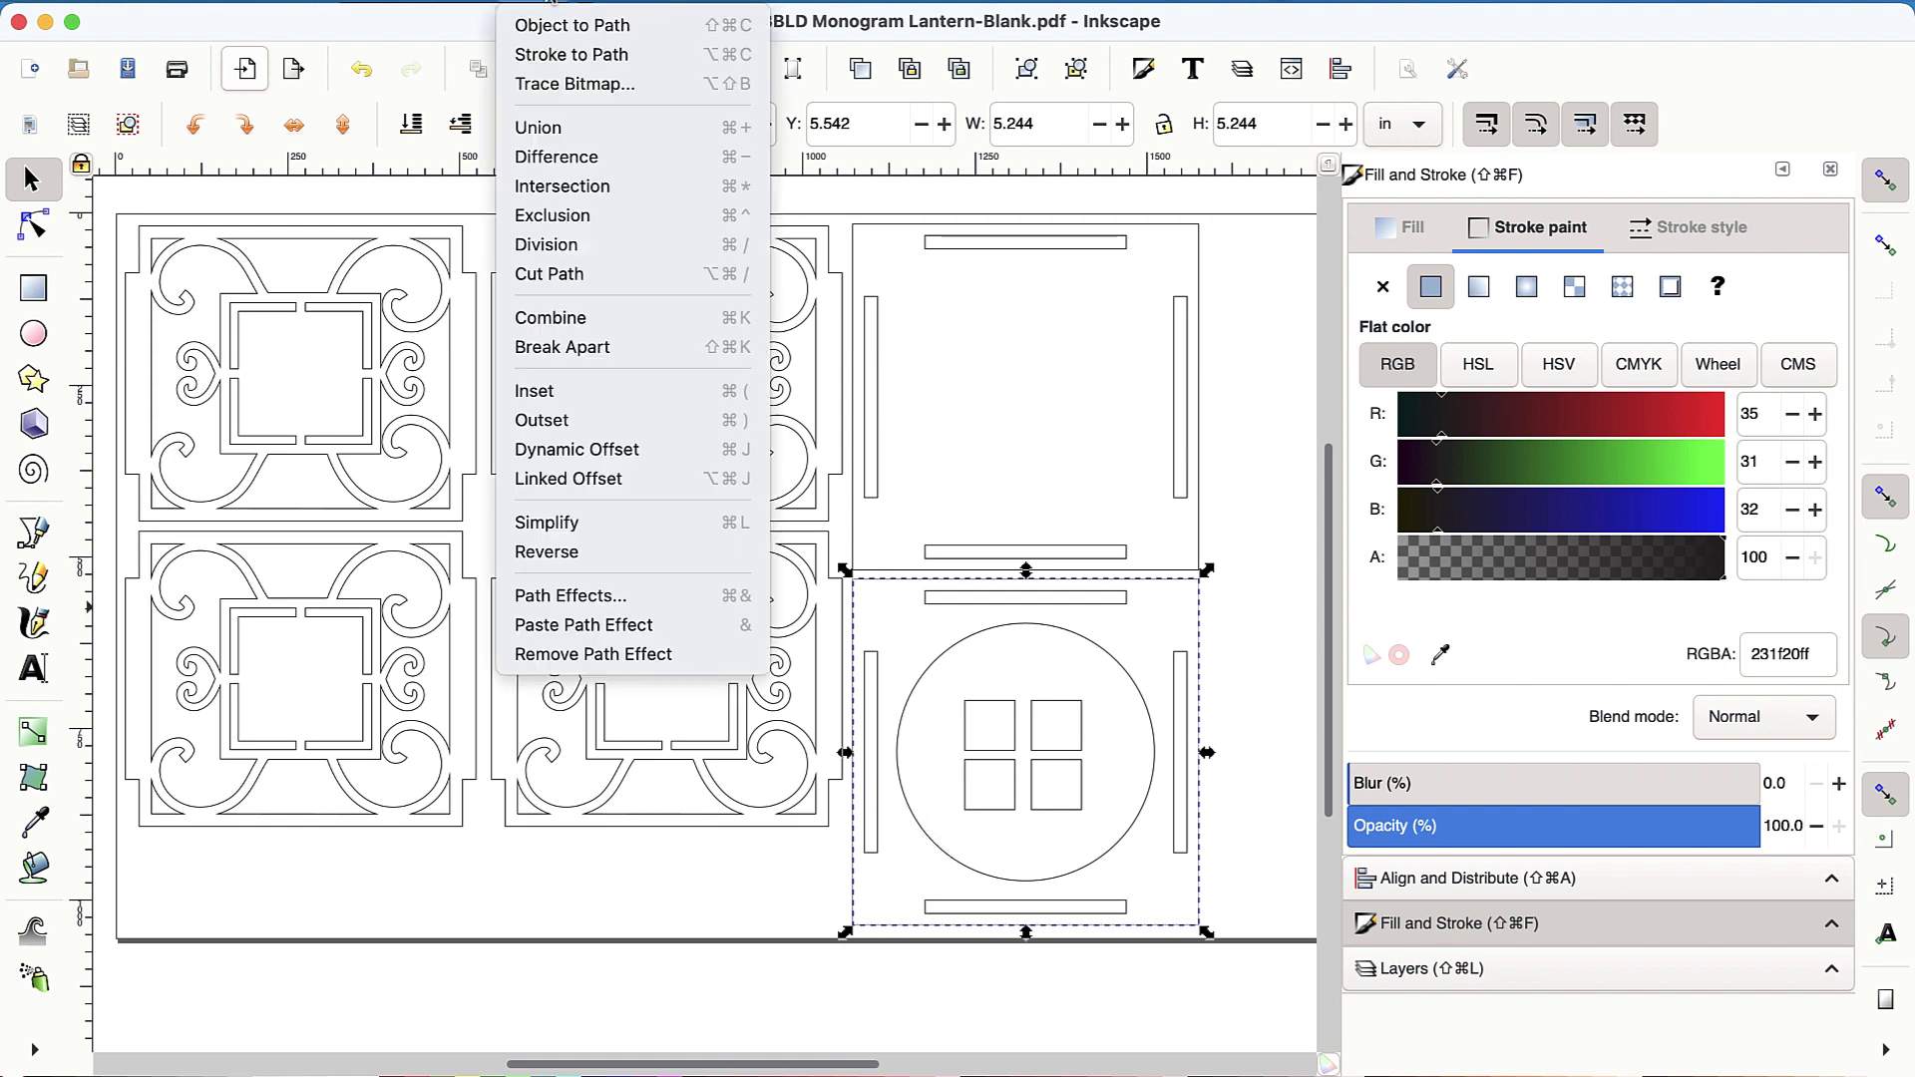
click(564, 345)
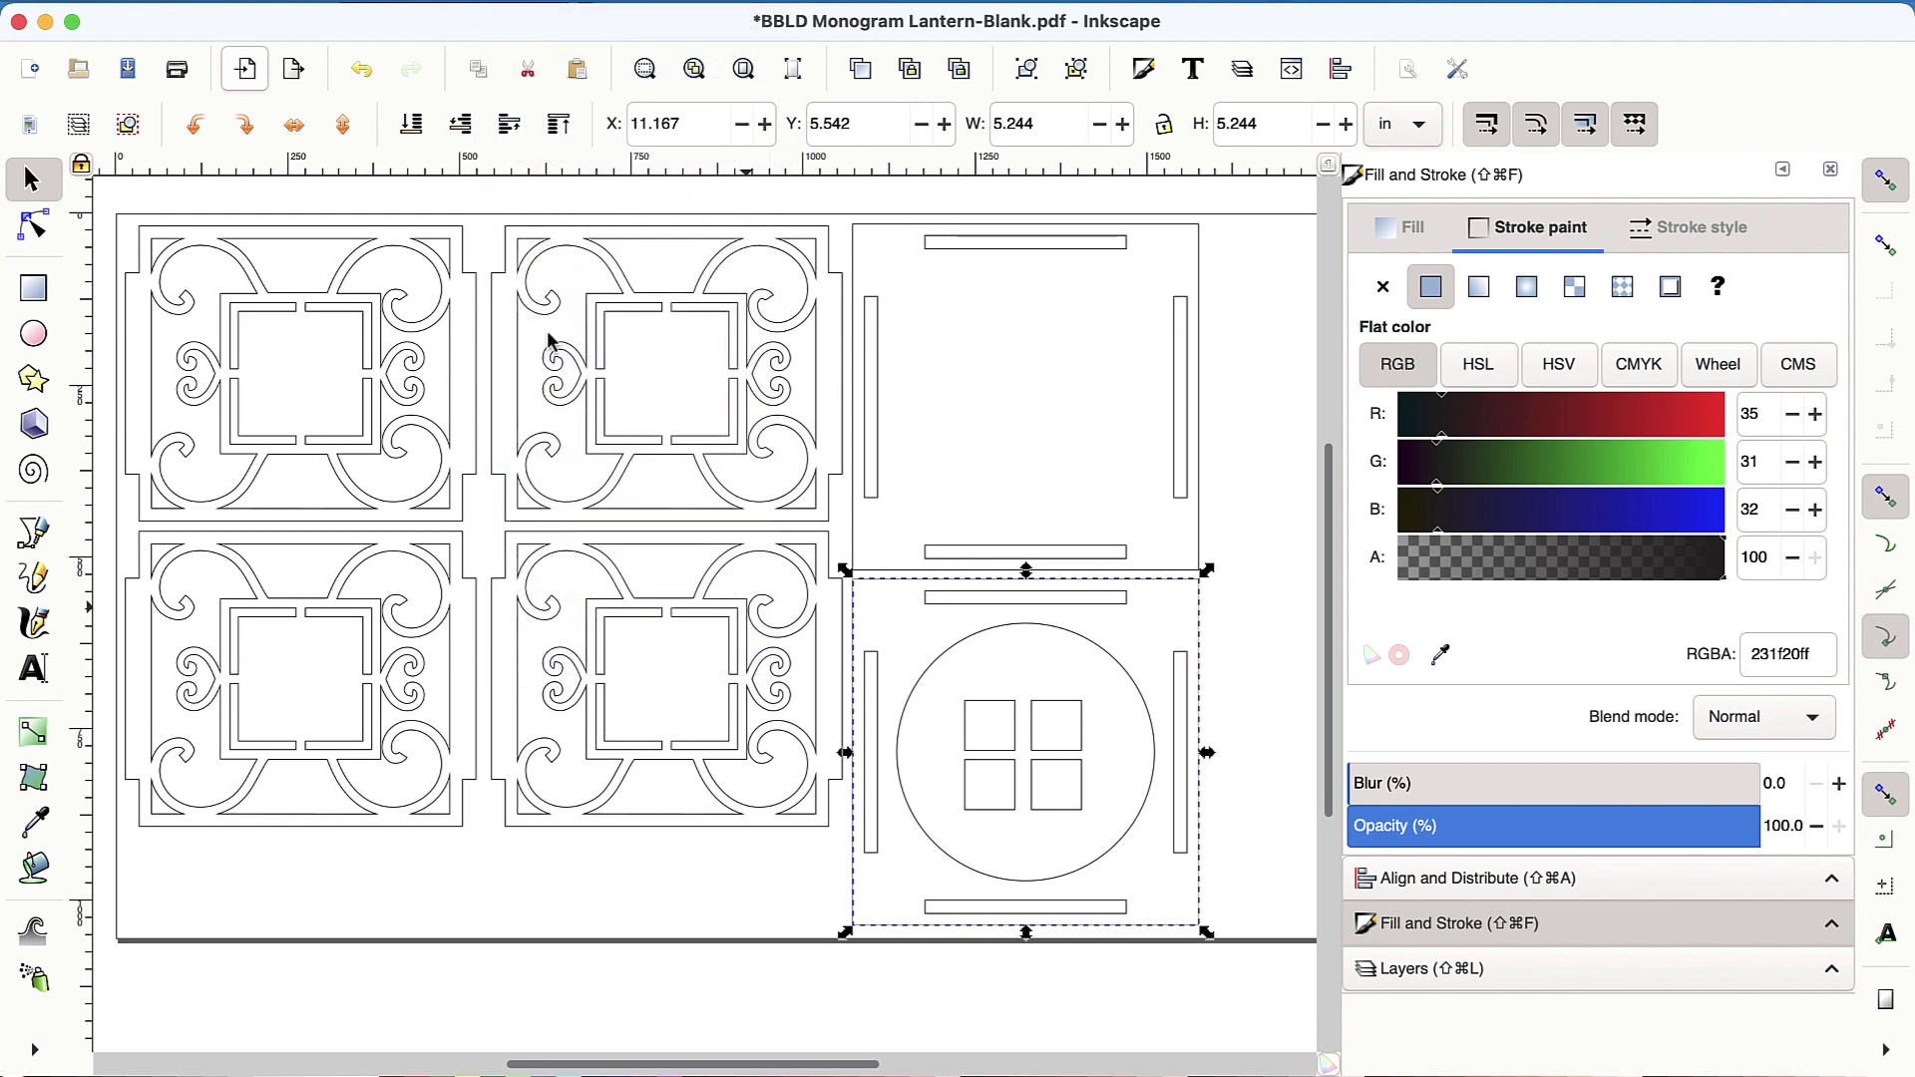
click(1249, 722)
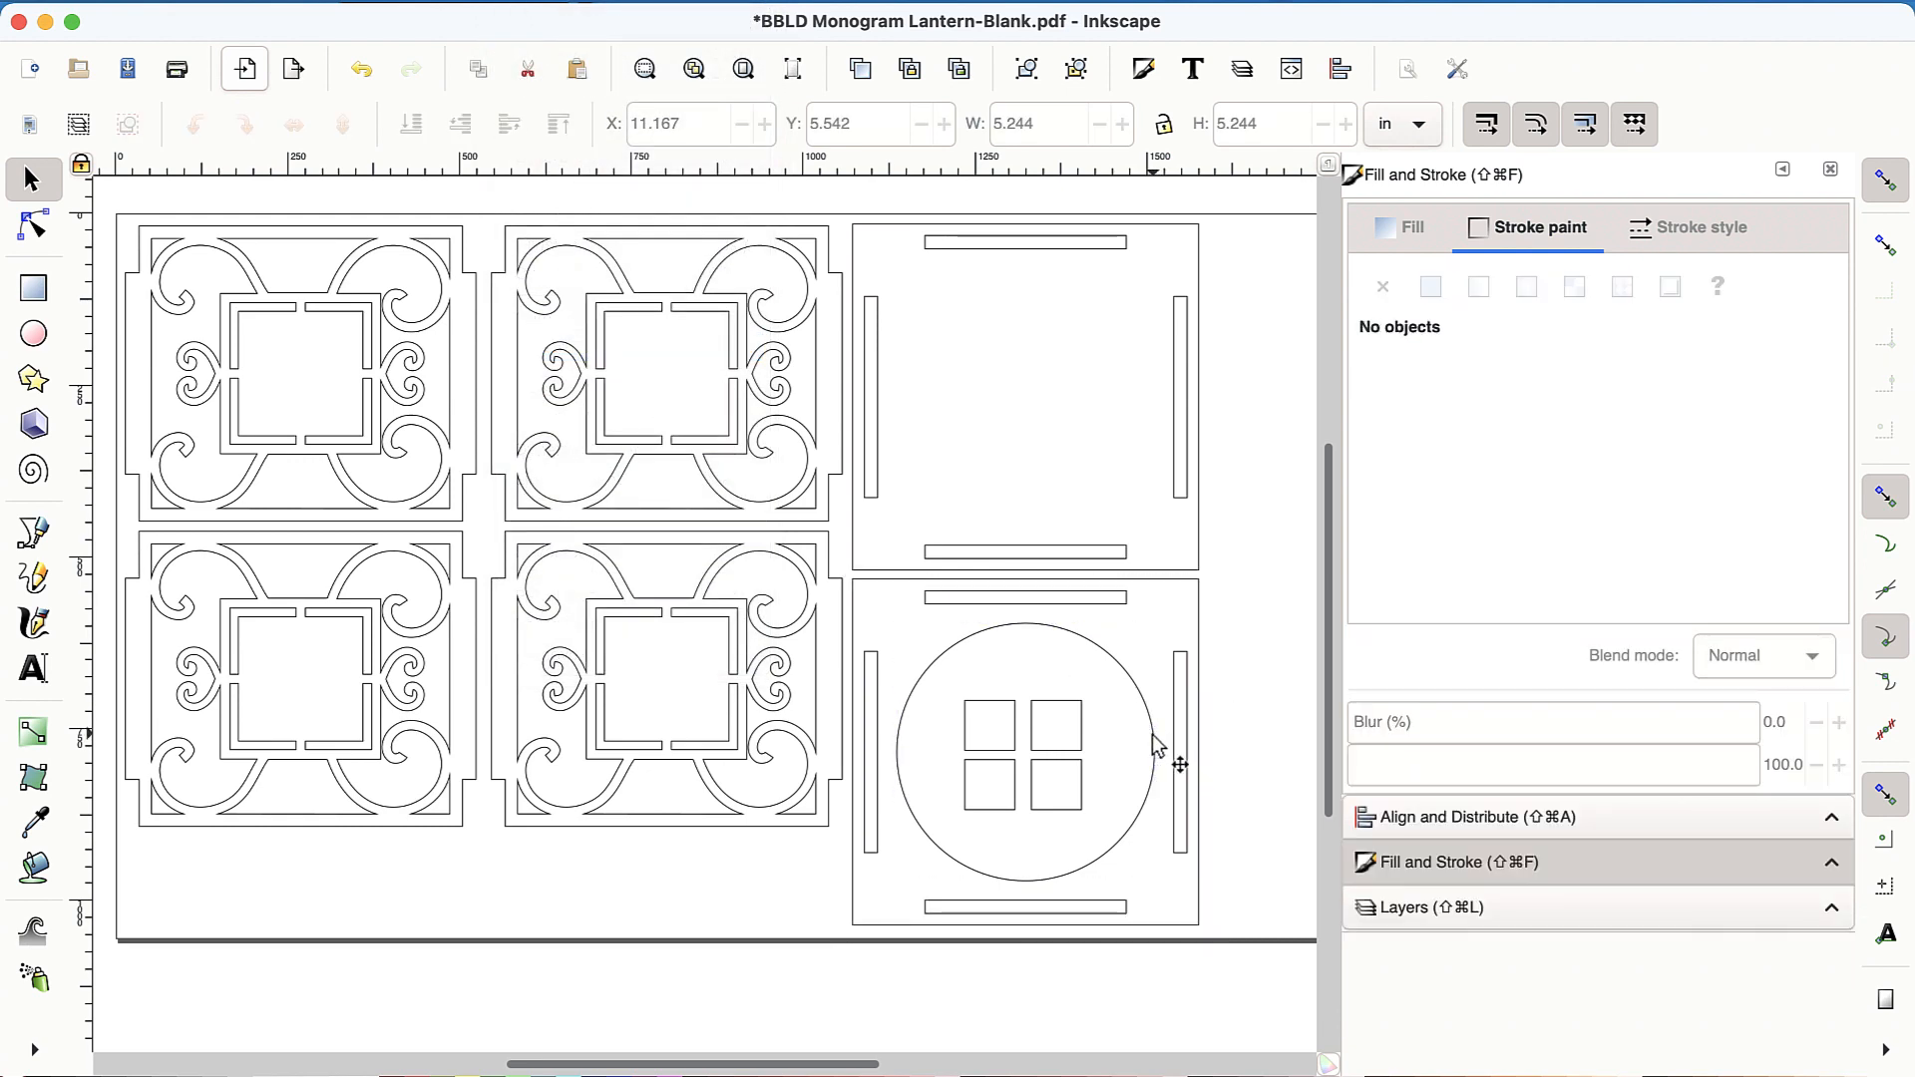
click(1152, 736)
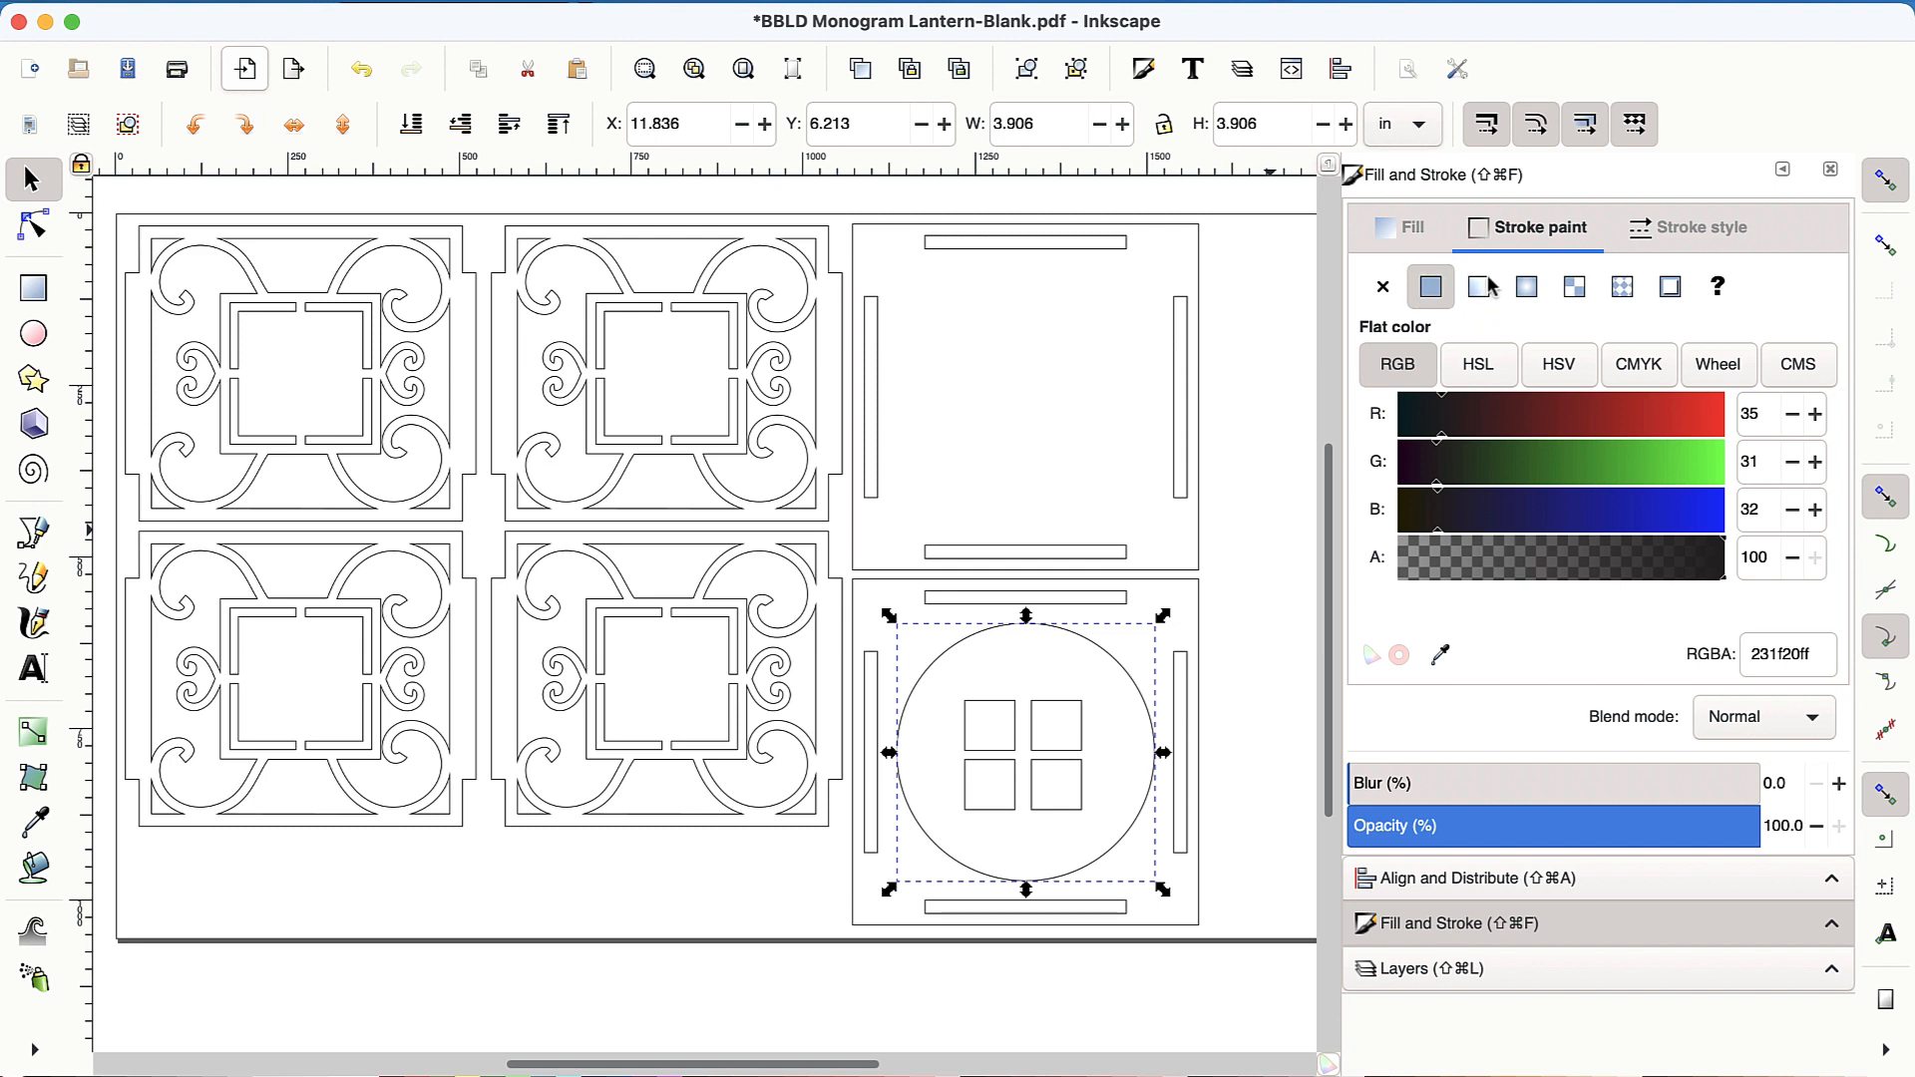
click(1182, 725)
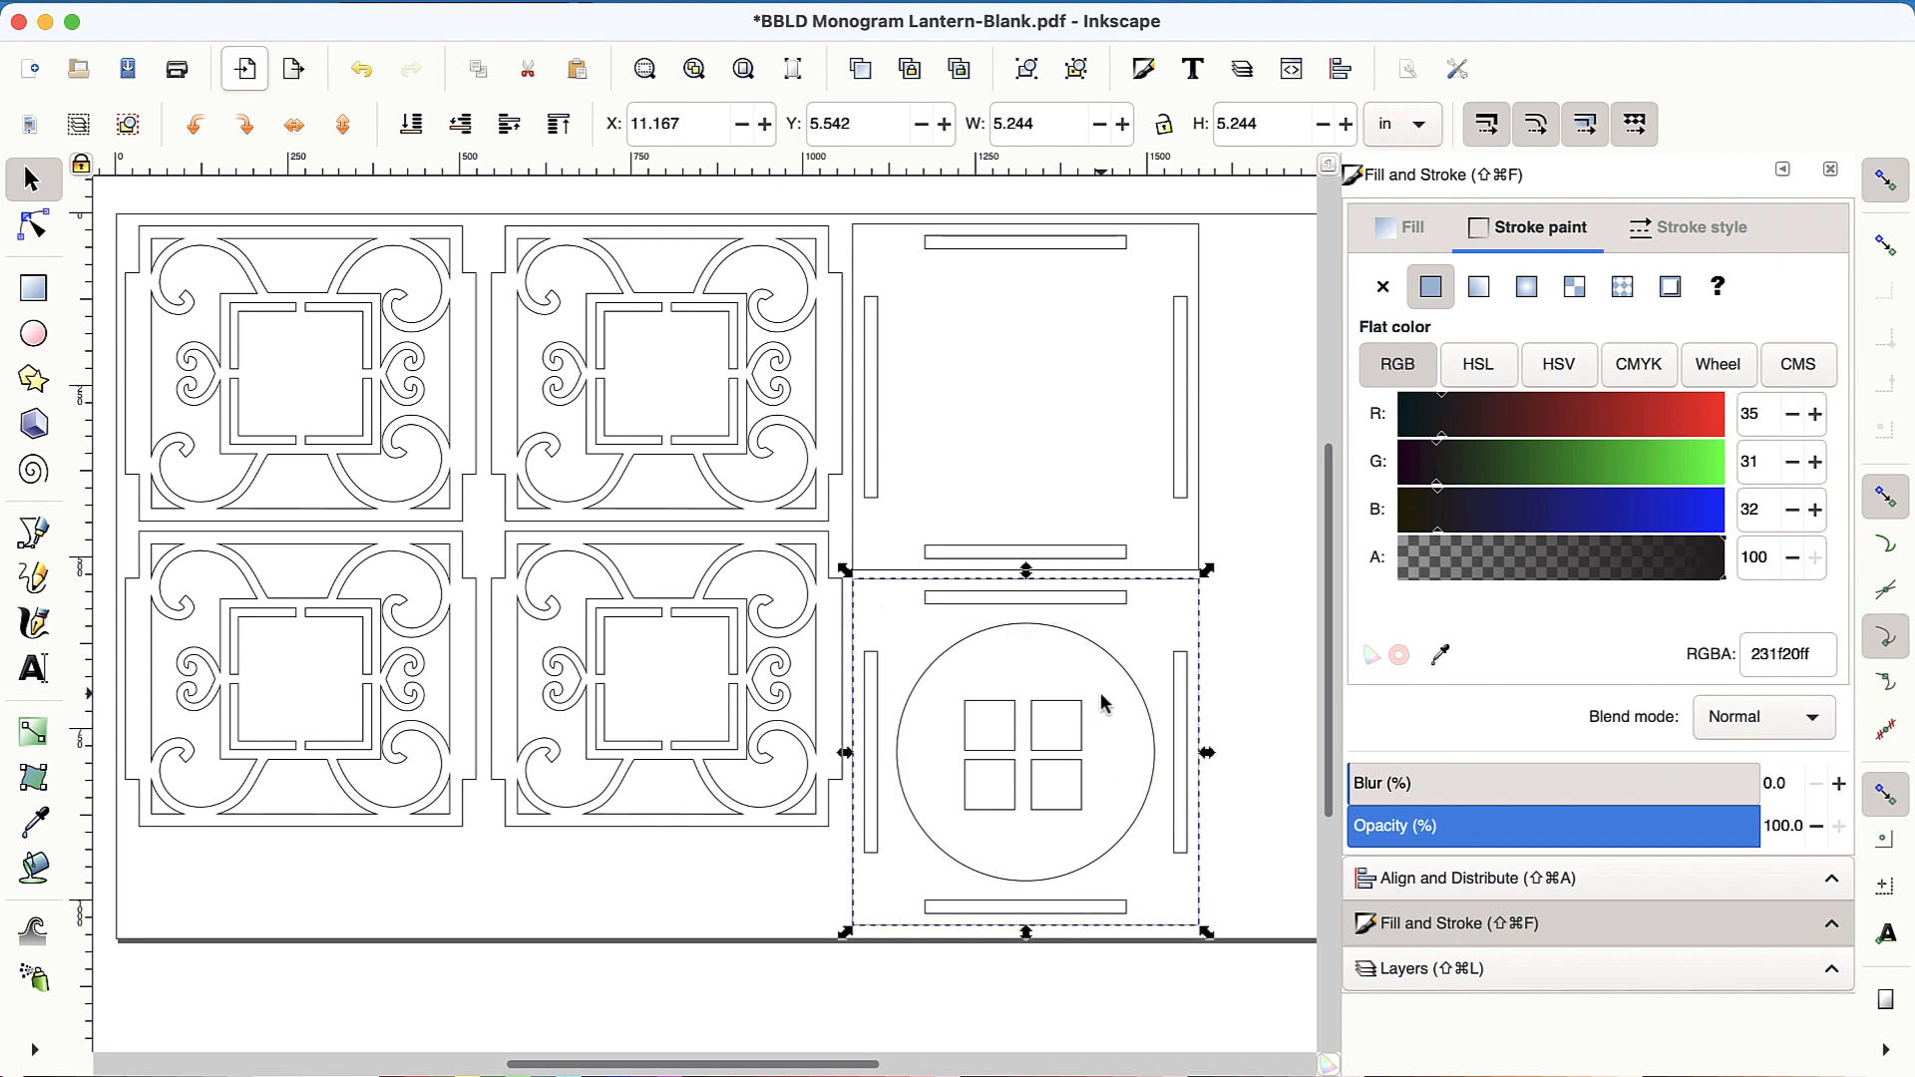
click(965, 831)
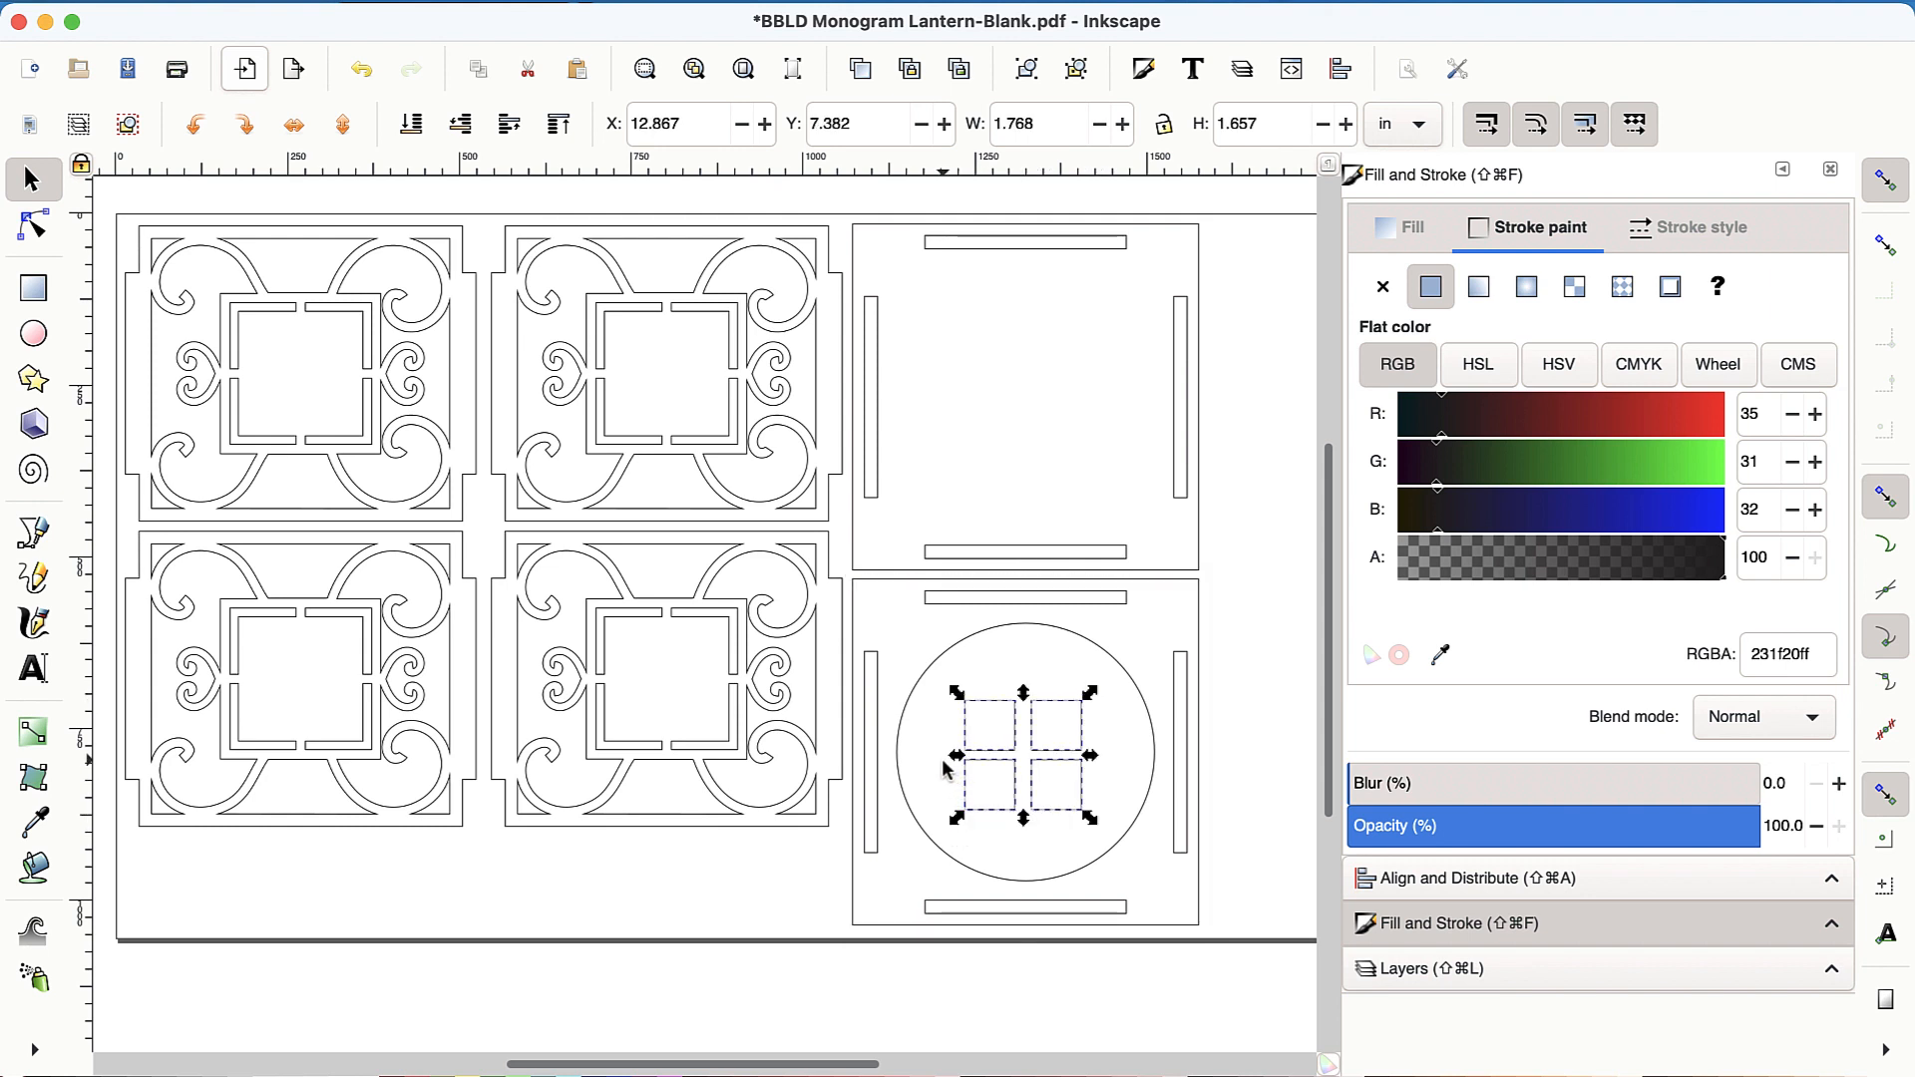
key(Escape)
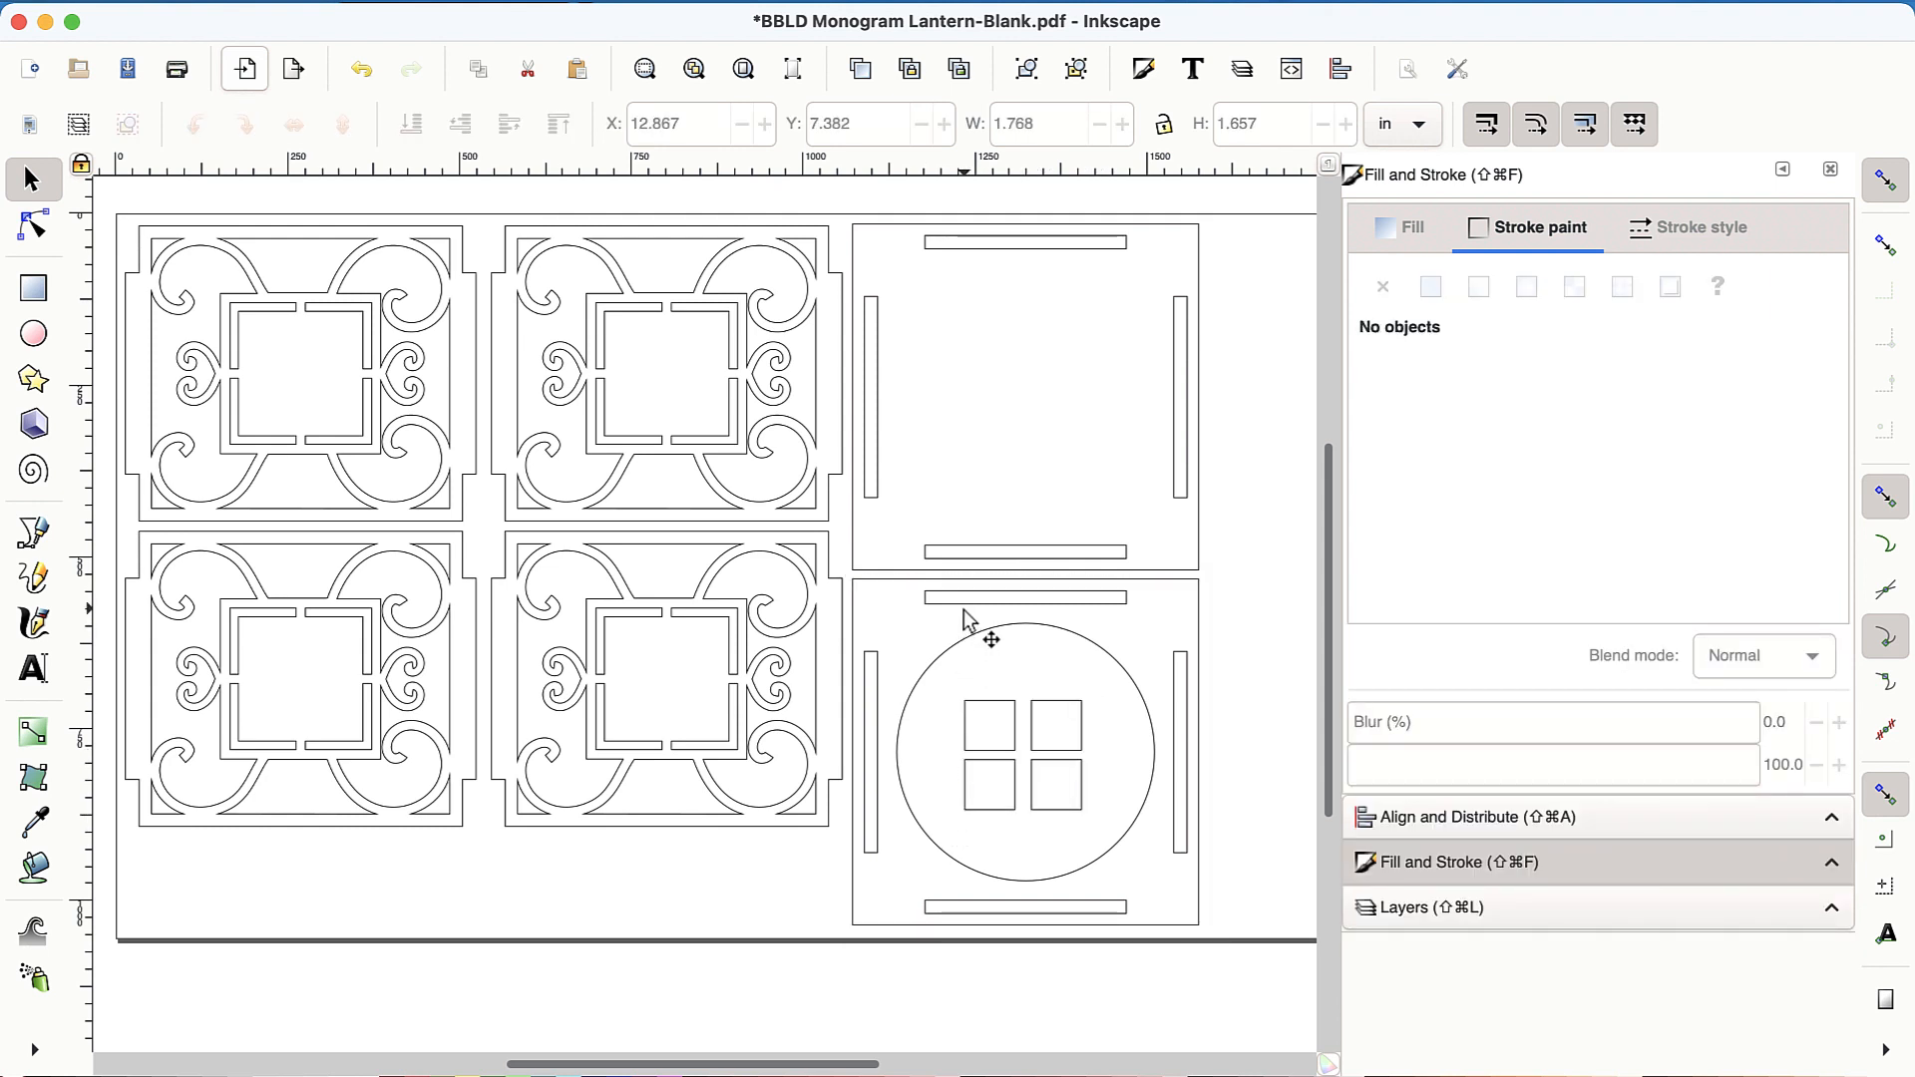
click(964, 600)
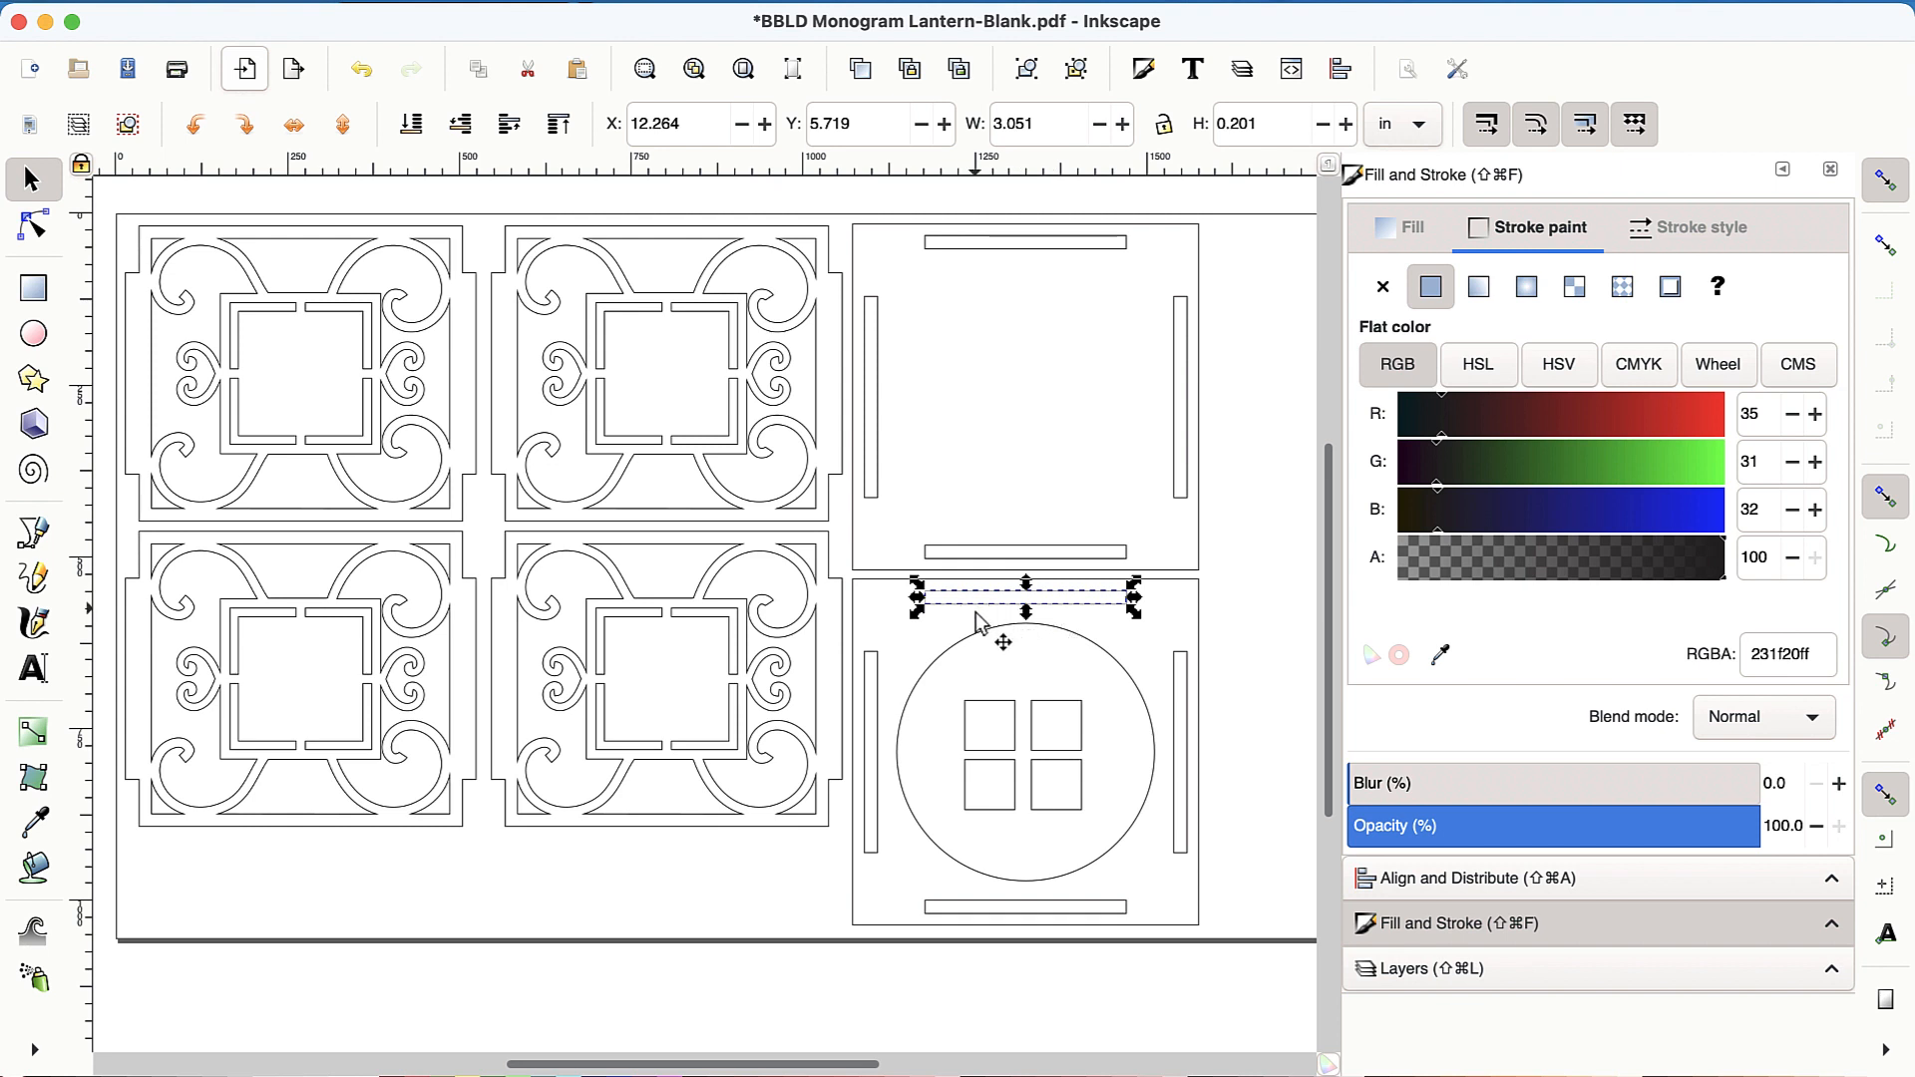
Set the current slot's height and the circle panel's right slot width to 0.116 in.
drag(1265, 123, 1217, 126)
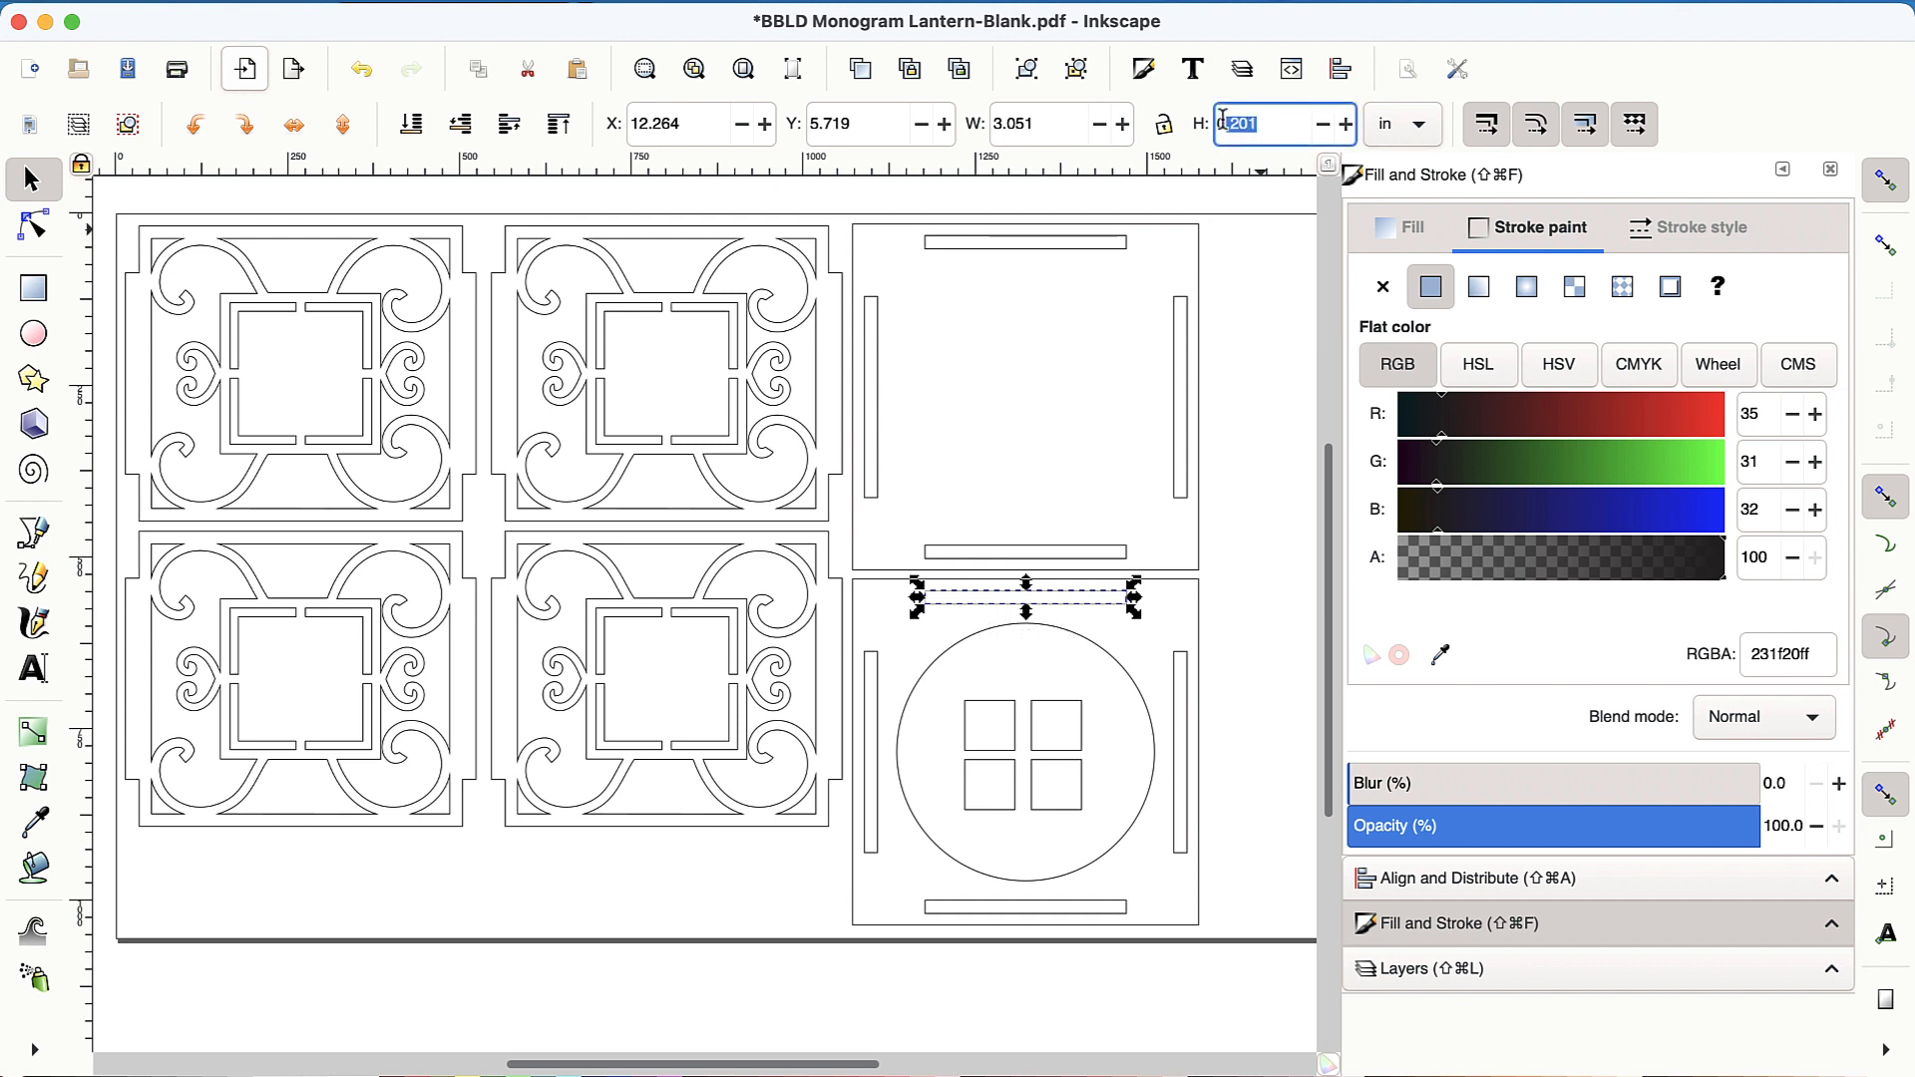
key(BackSpace)
text(16)
key(Return)
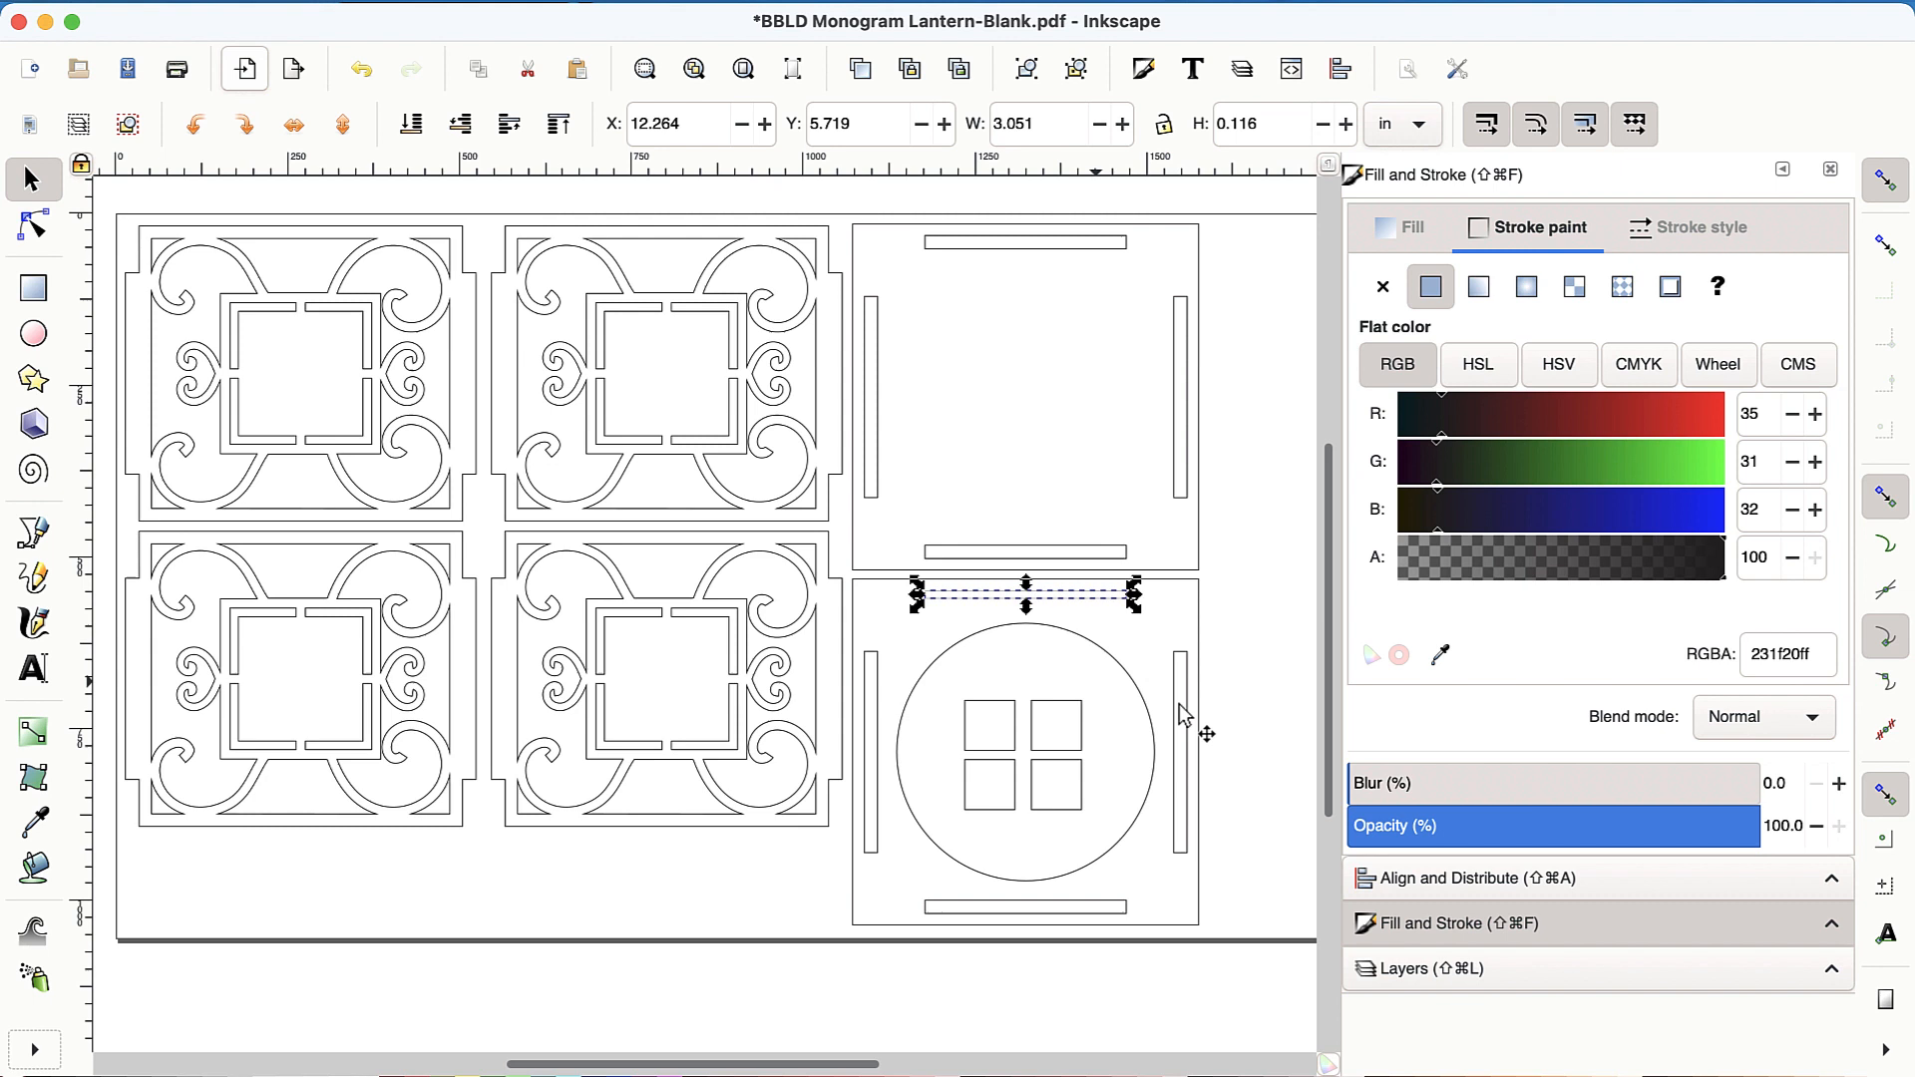
click(1180, 707)
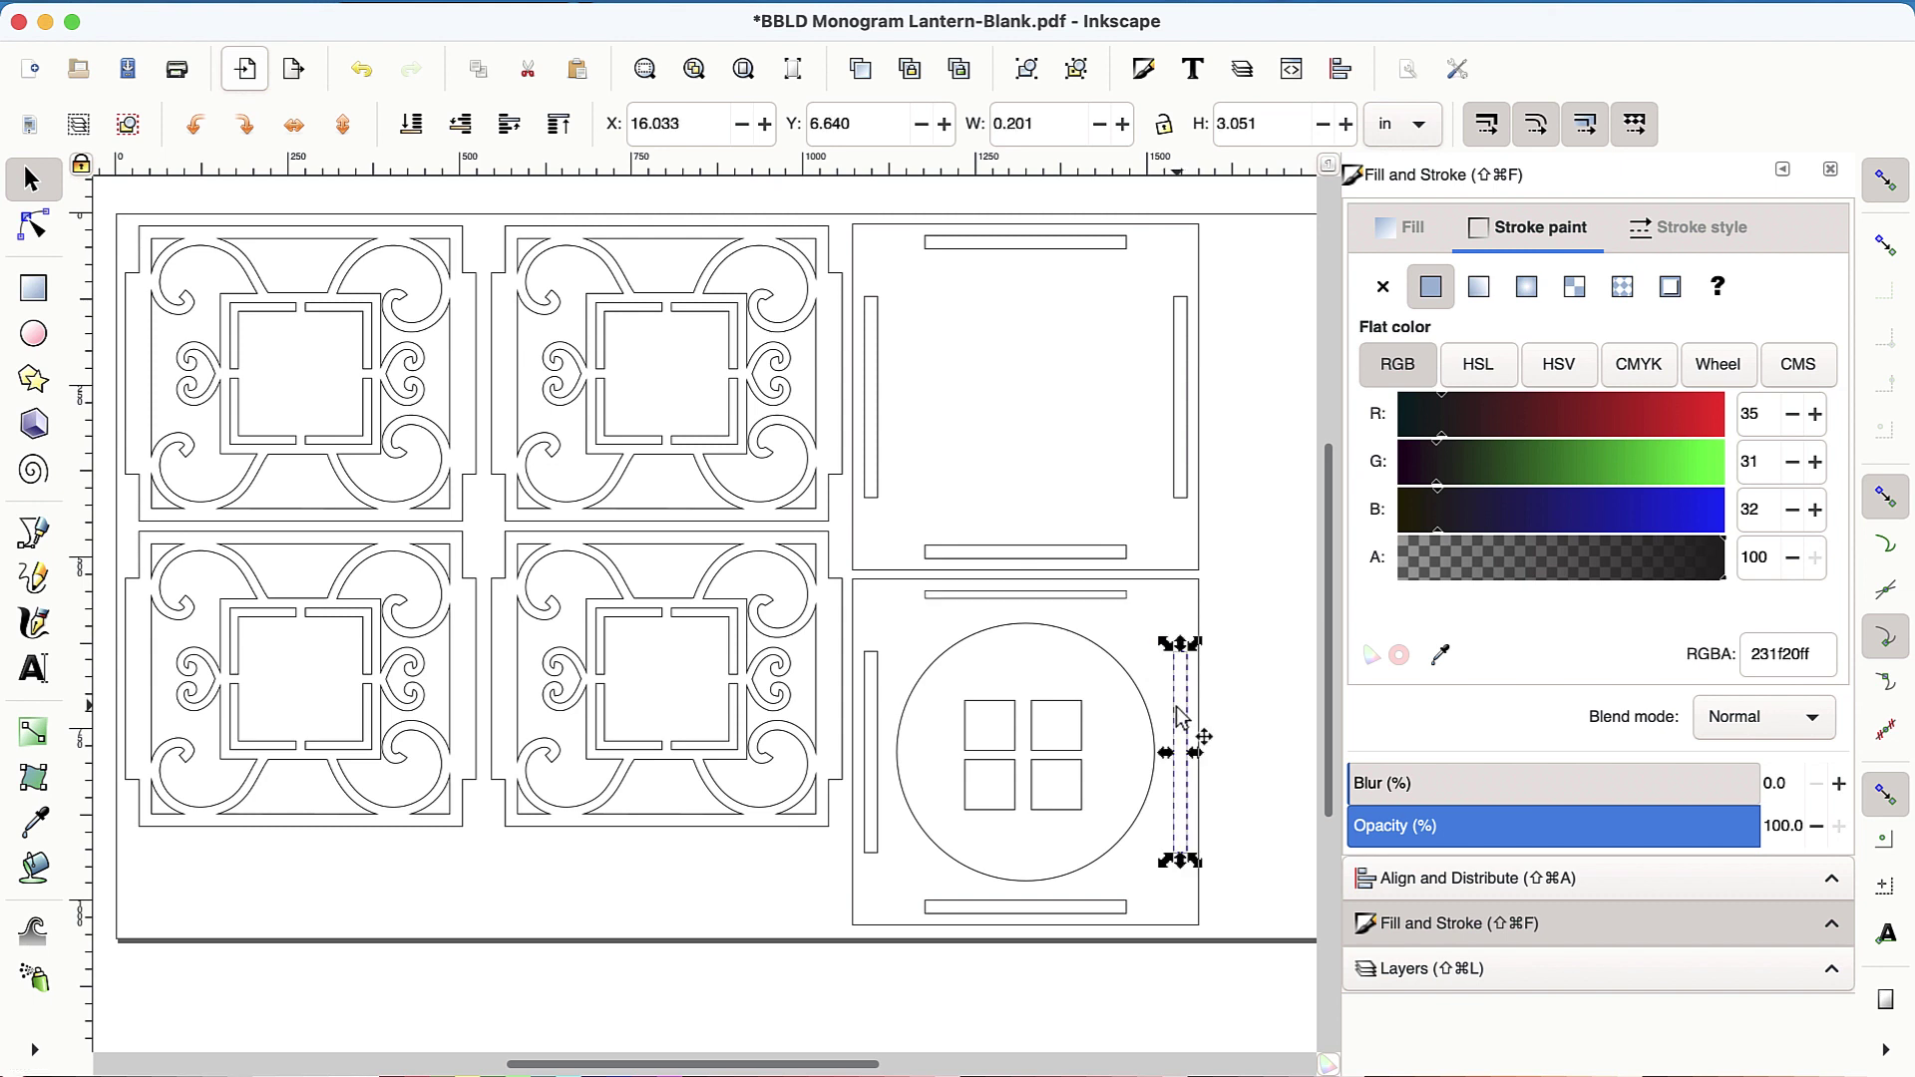
double_click(1045, 124)
text(.116)
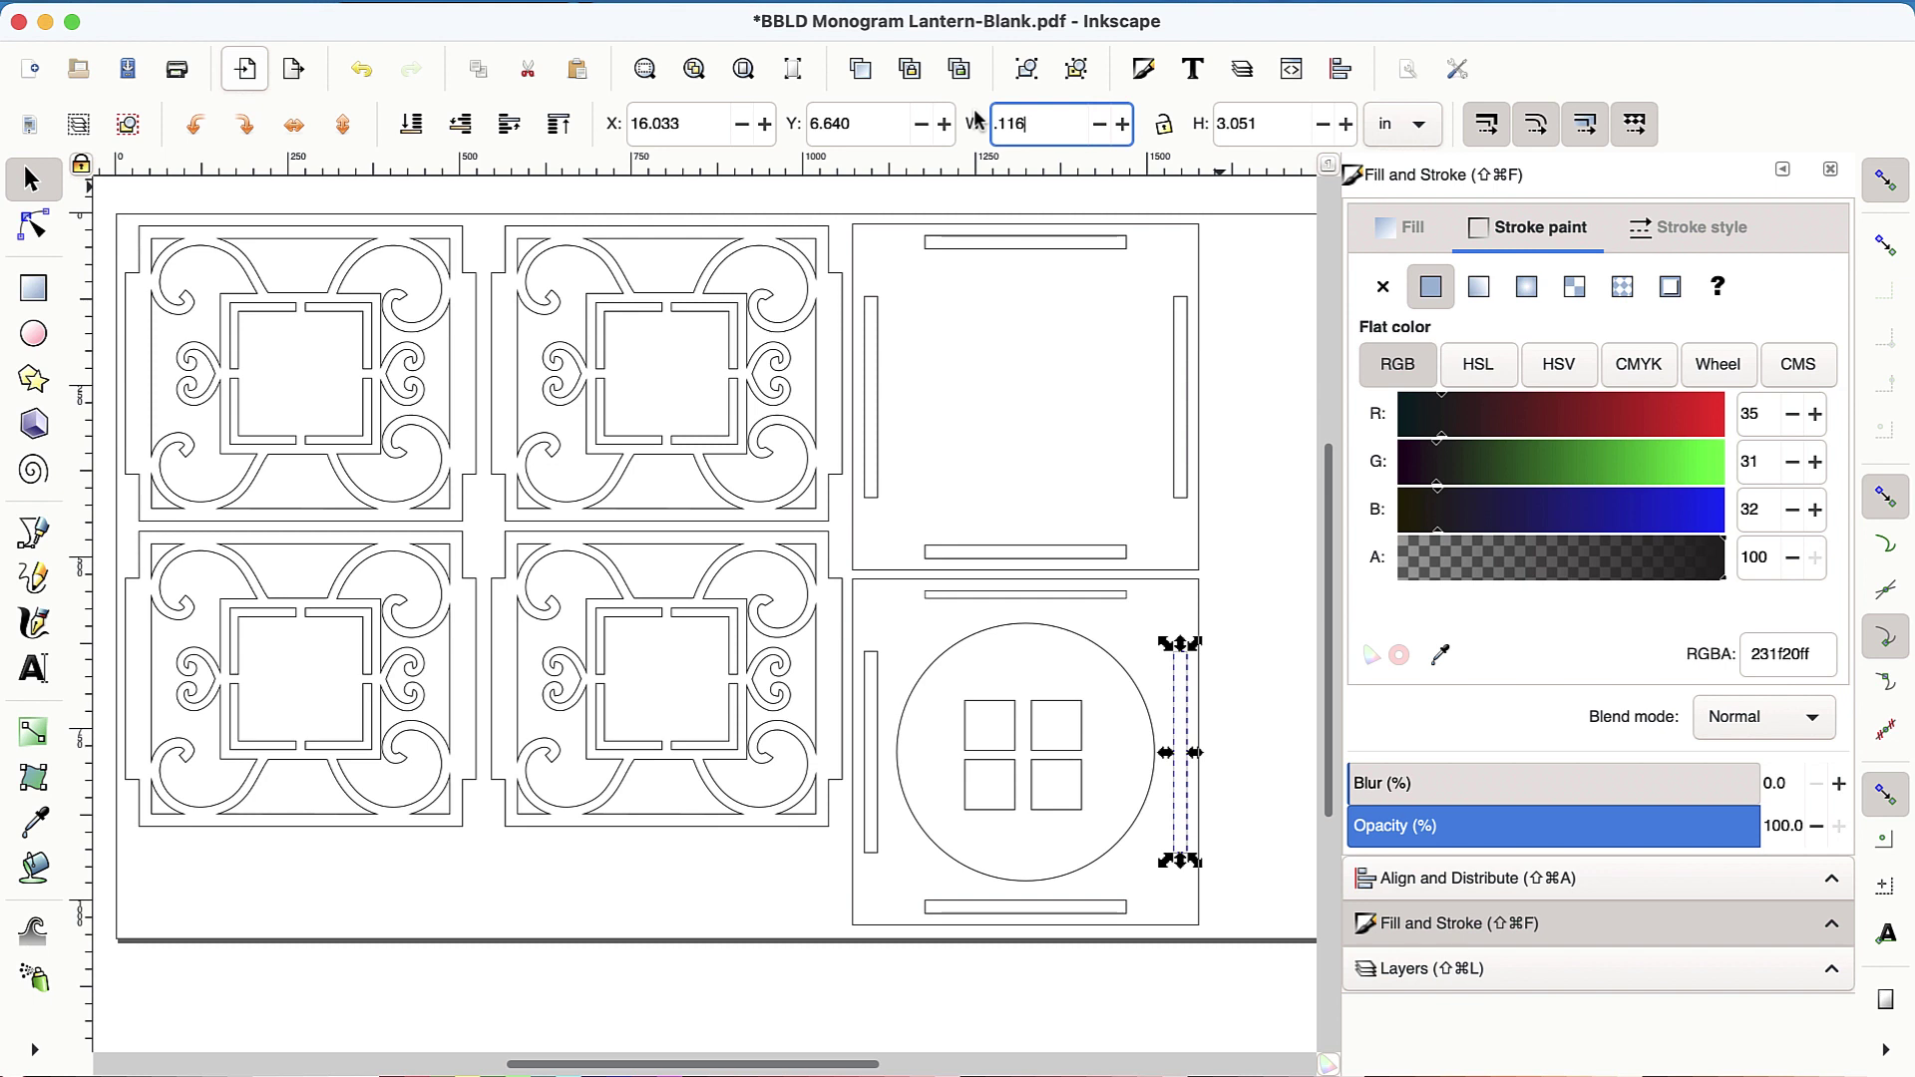
key(Tab)
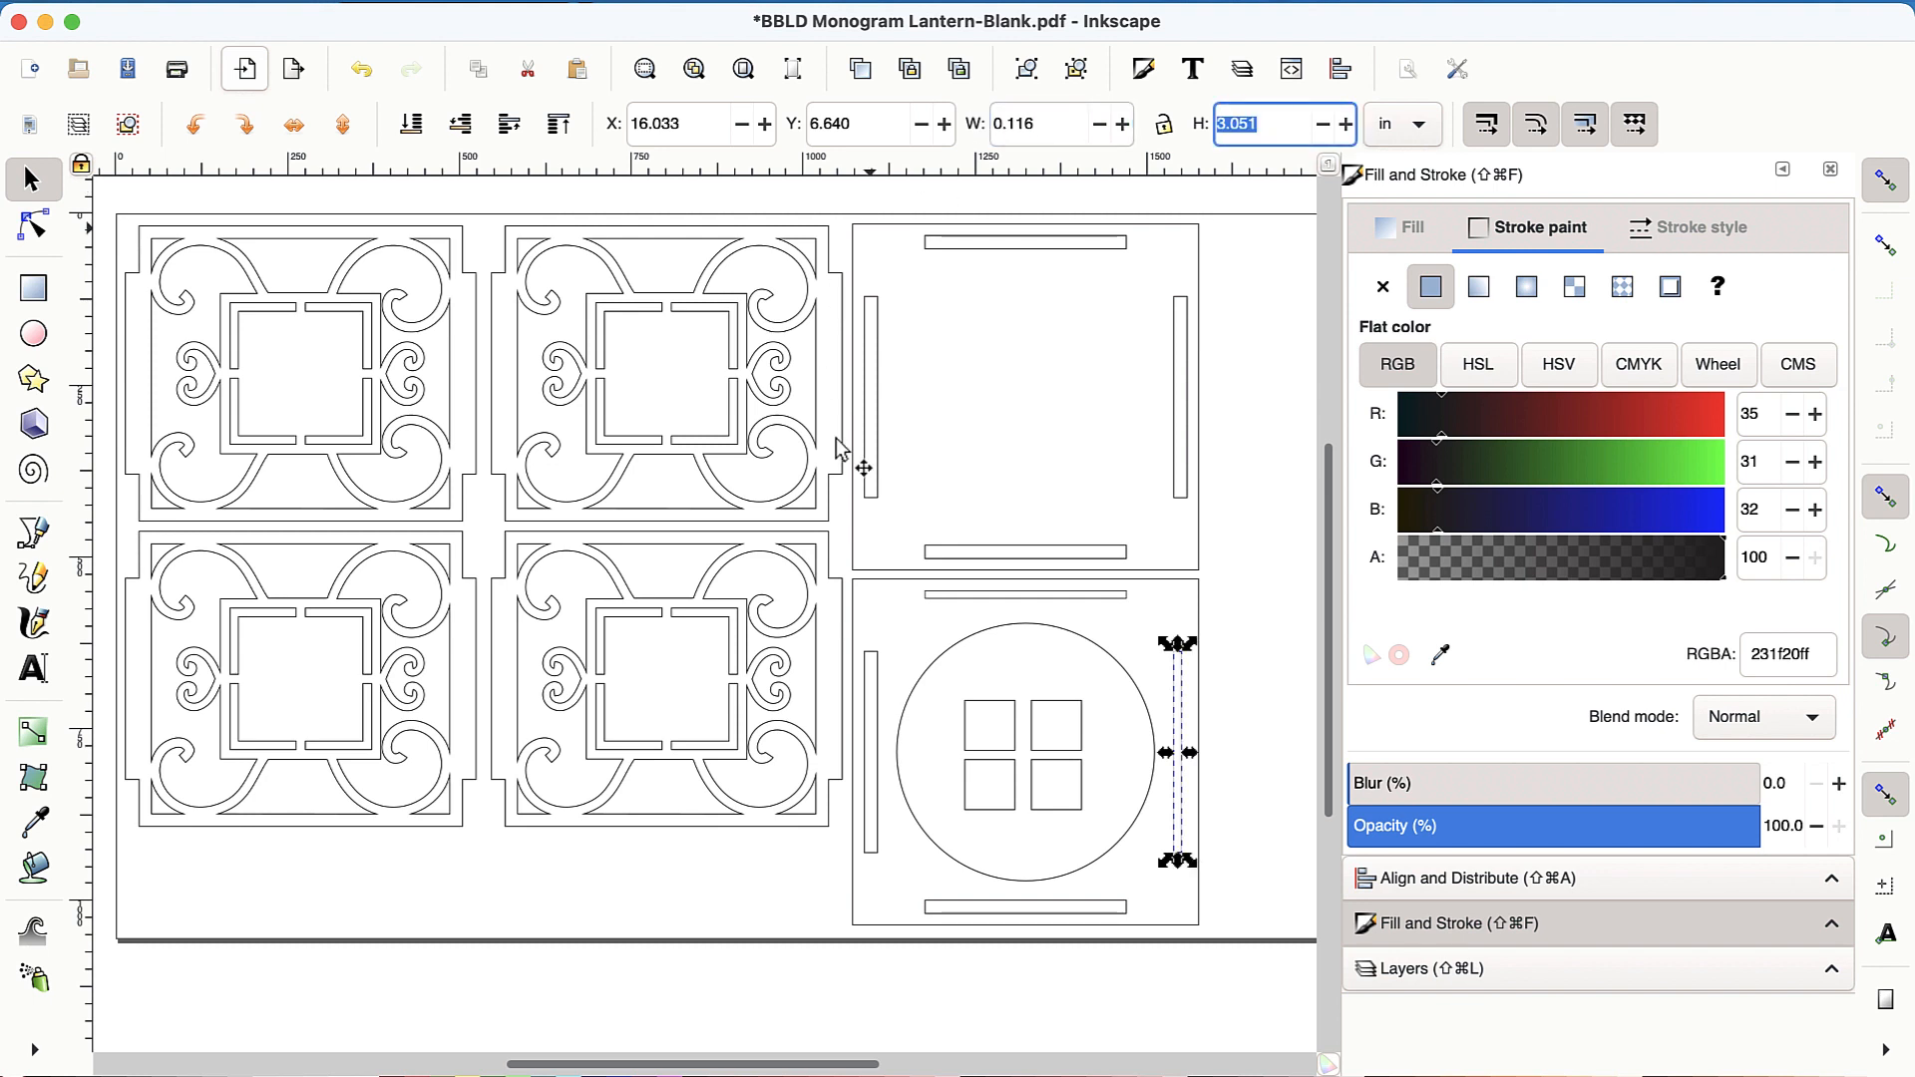
Set the circle panel's bottom slot height and left slot width to 0.116 in, then deselect.
click(1001, 914)
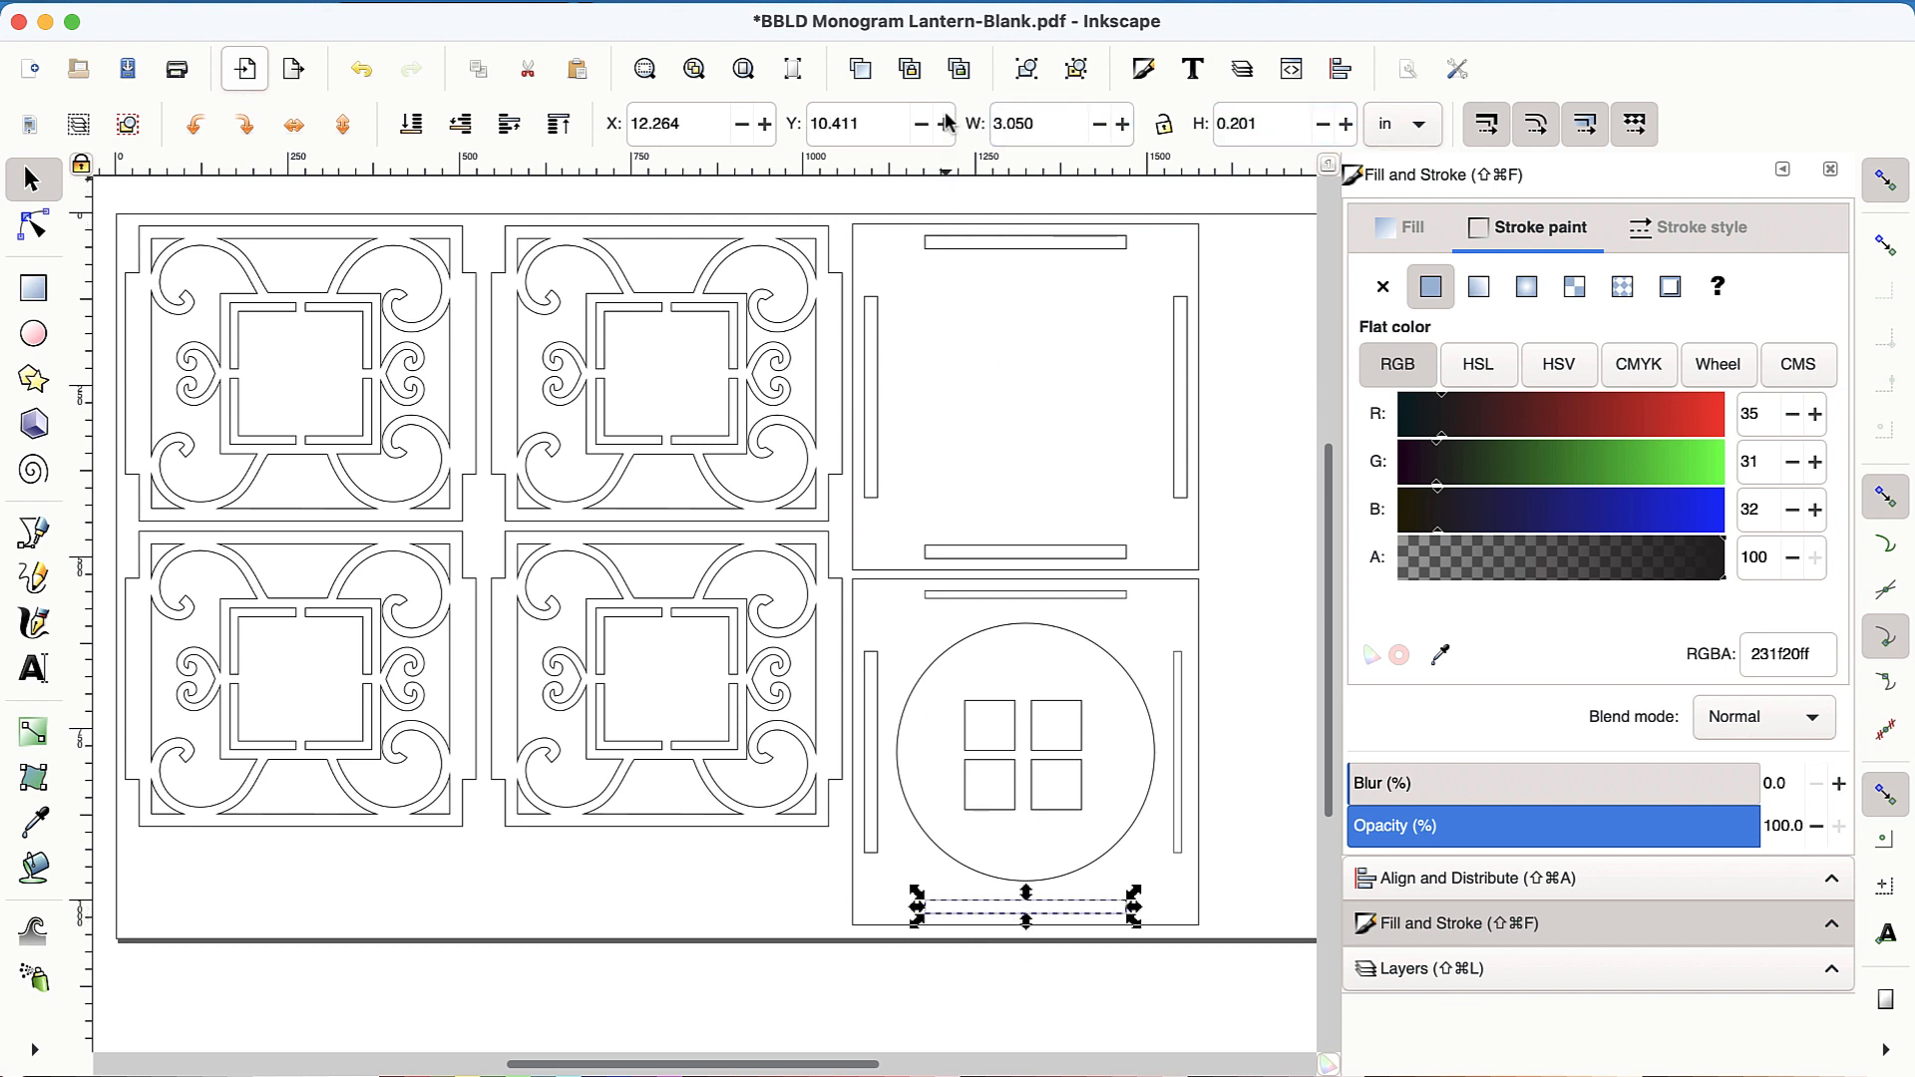
double_click(1279, 122)
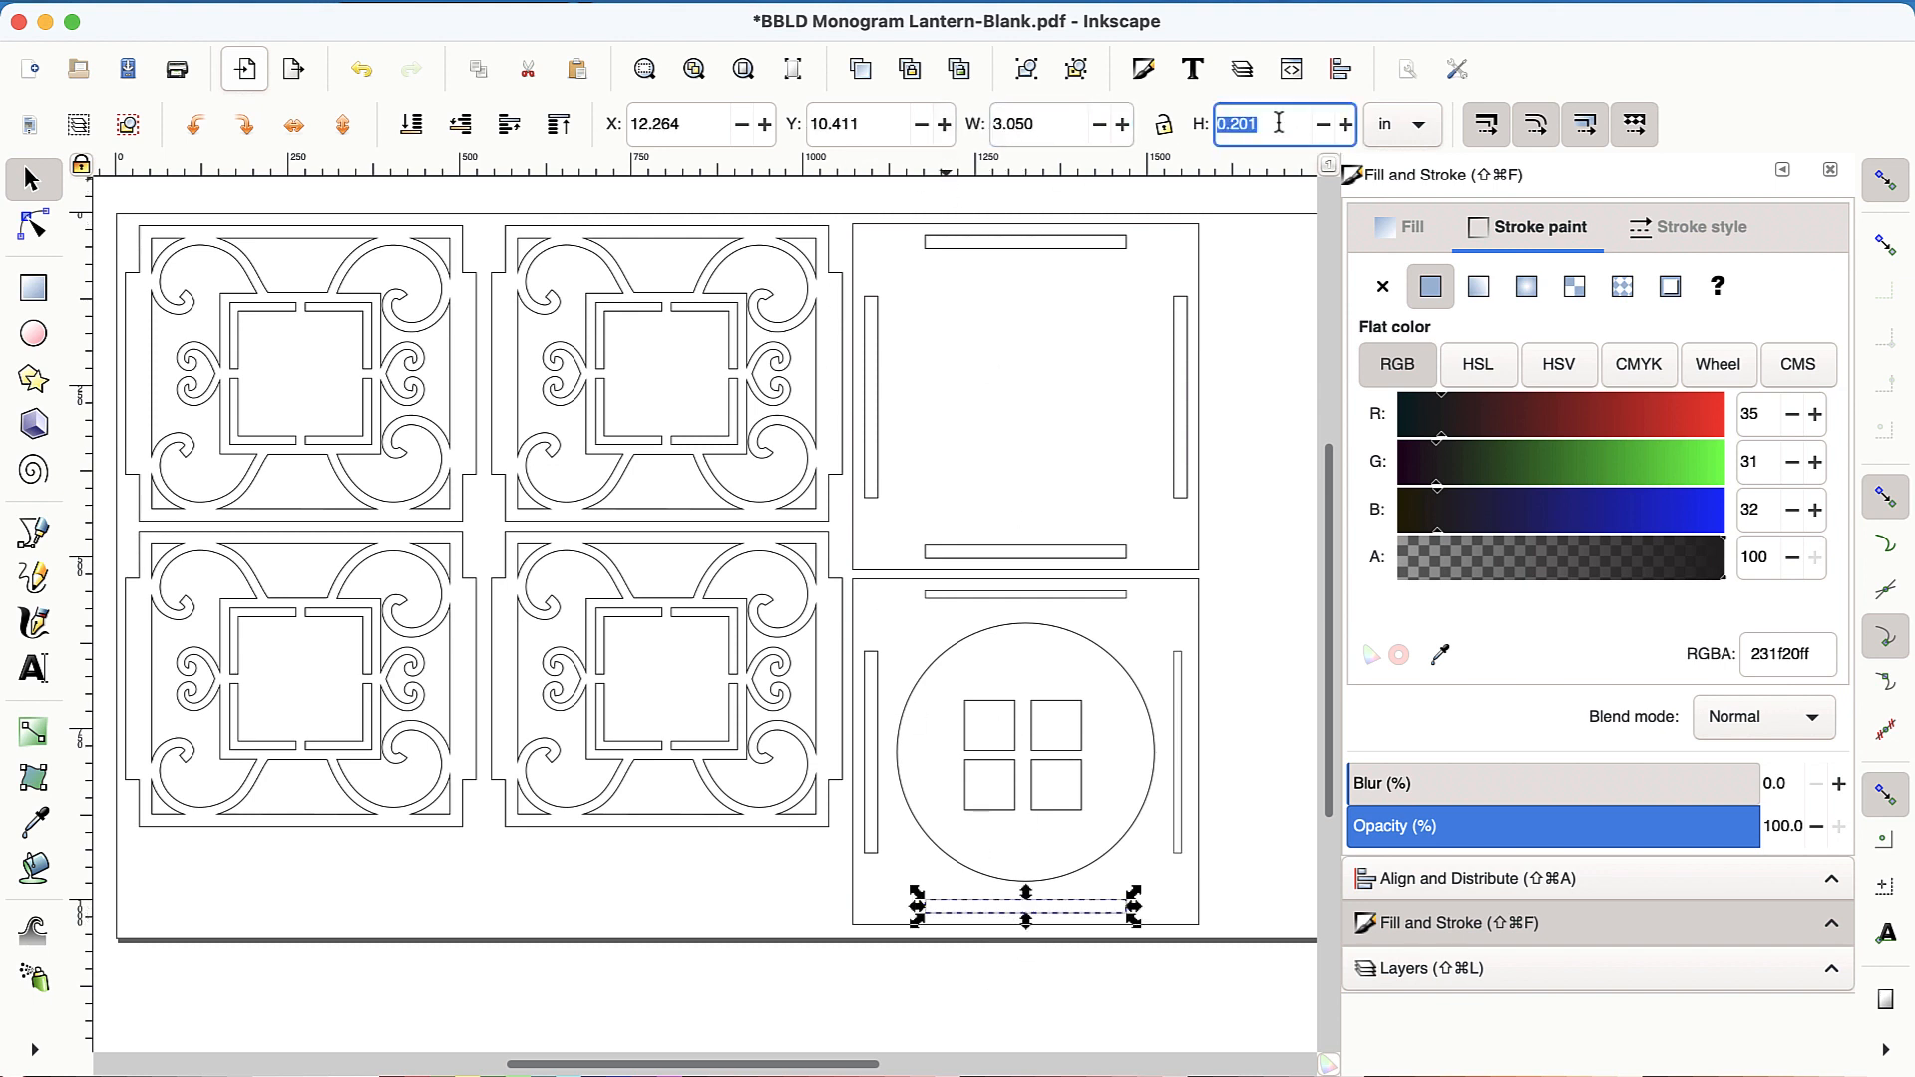
text(.051)
key(Return)
click(873, 749)
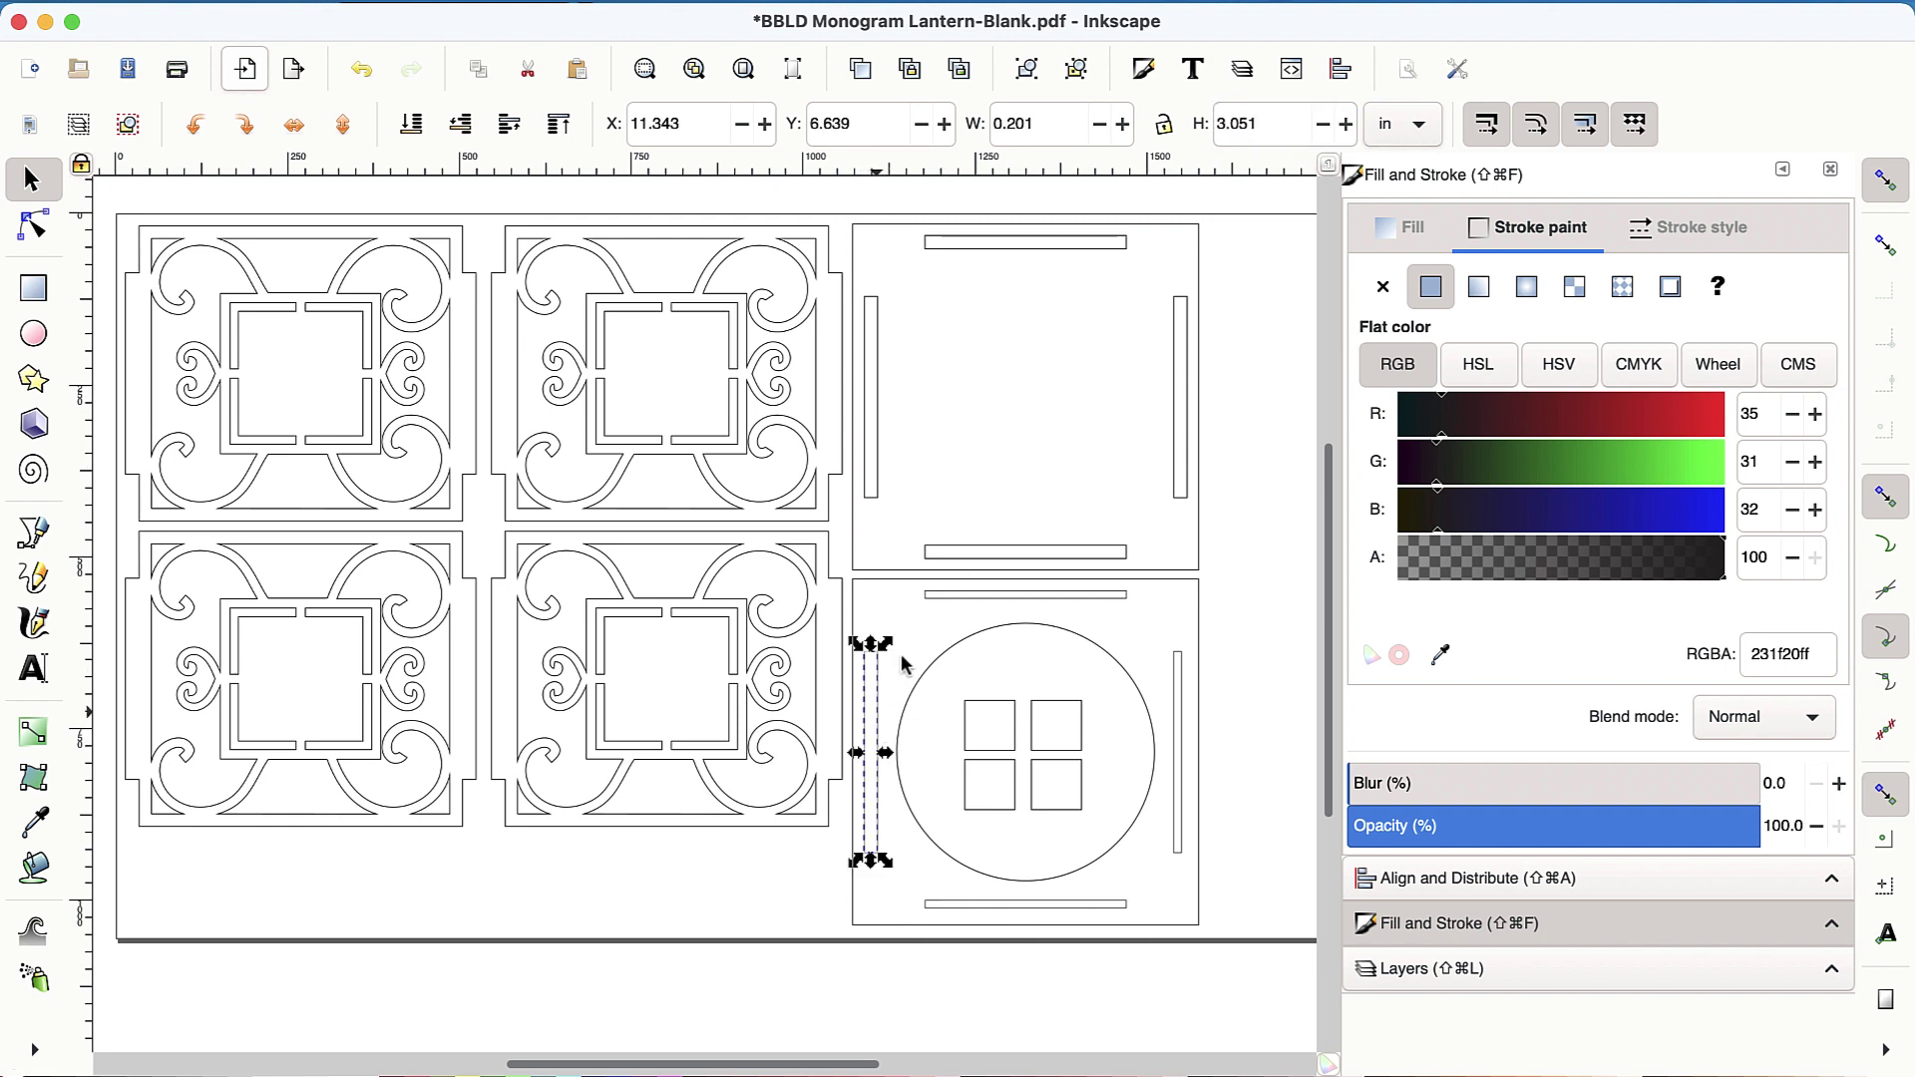
double_click(1015, 124)
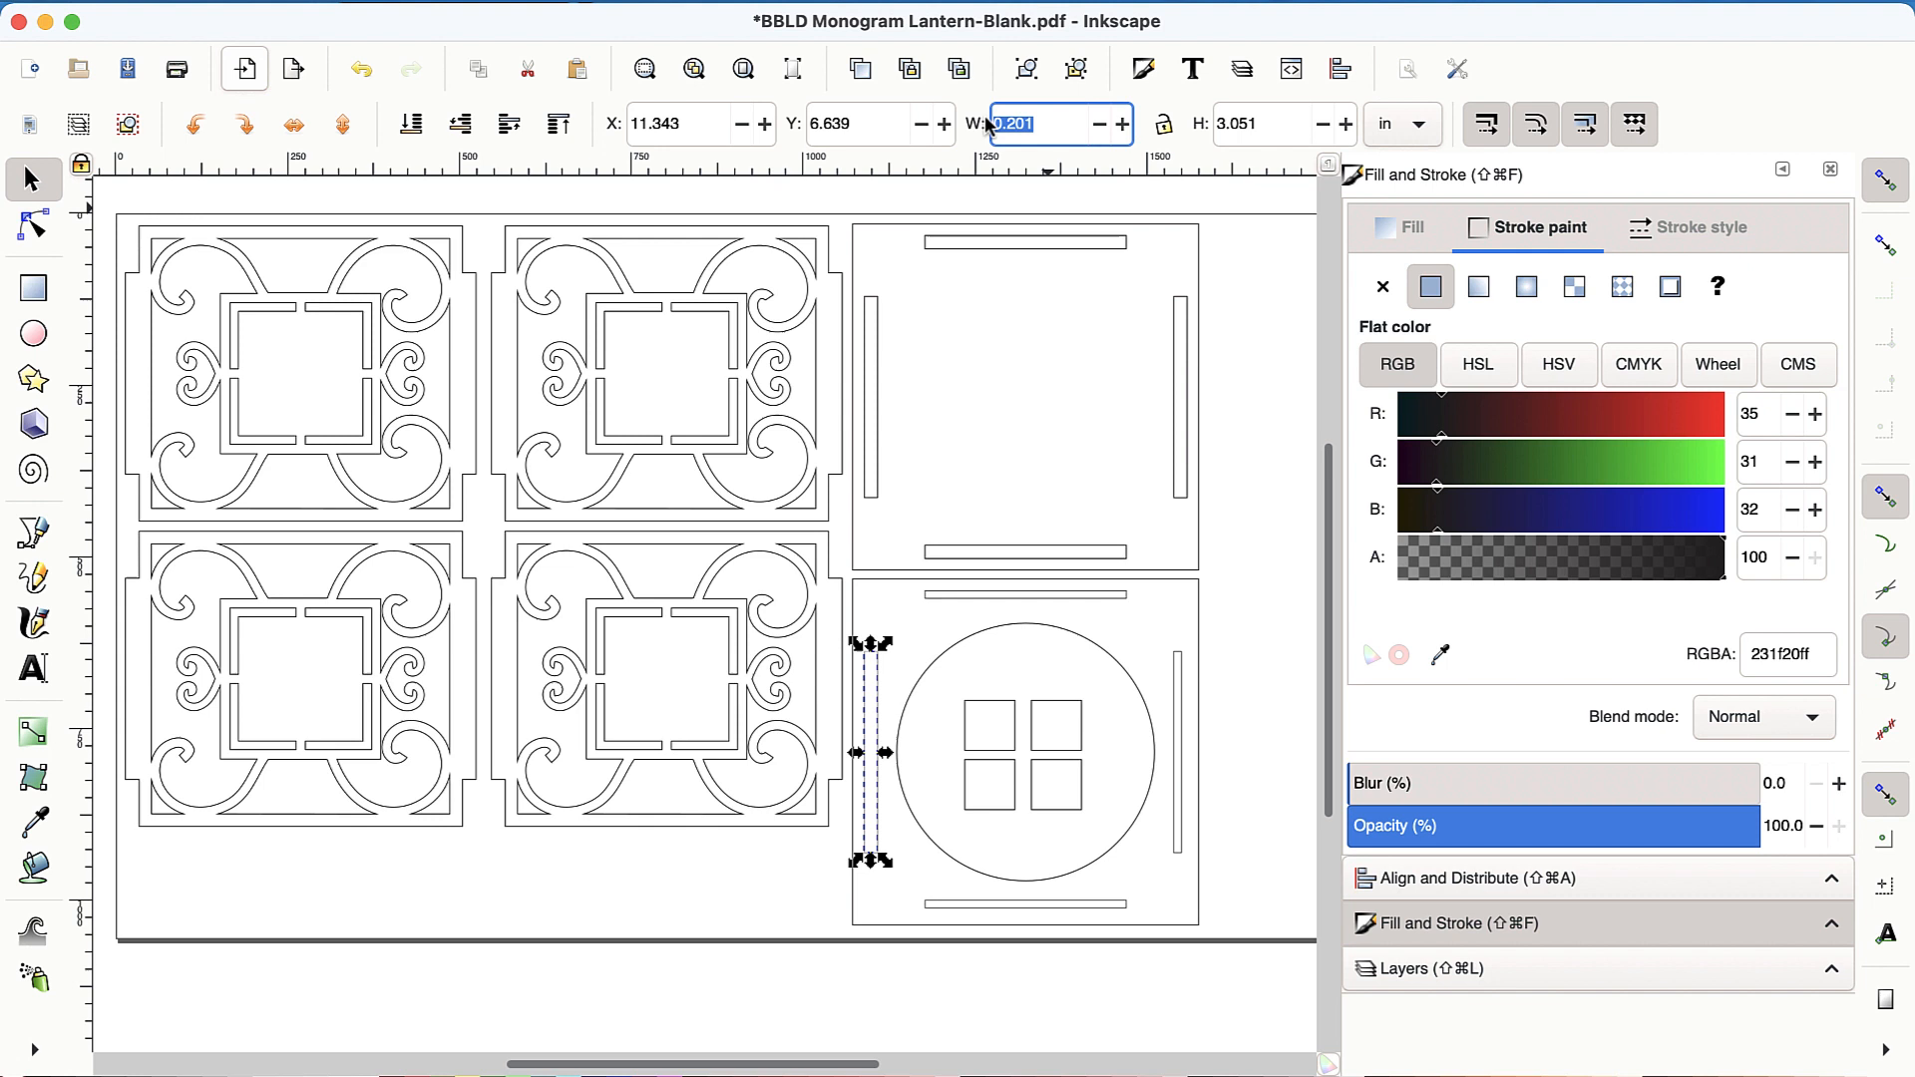
text(116)
key(Tab)
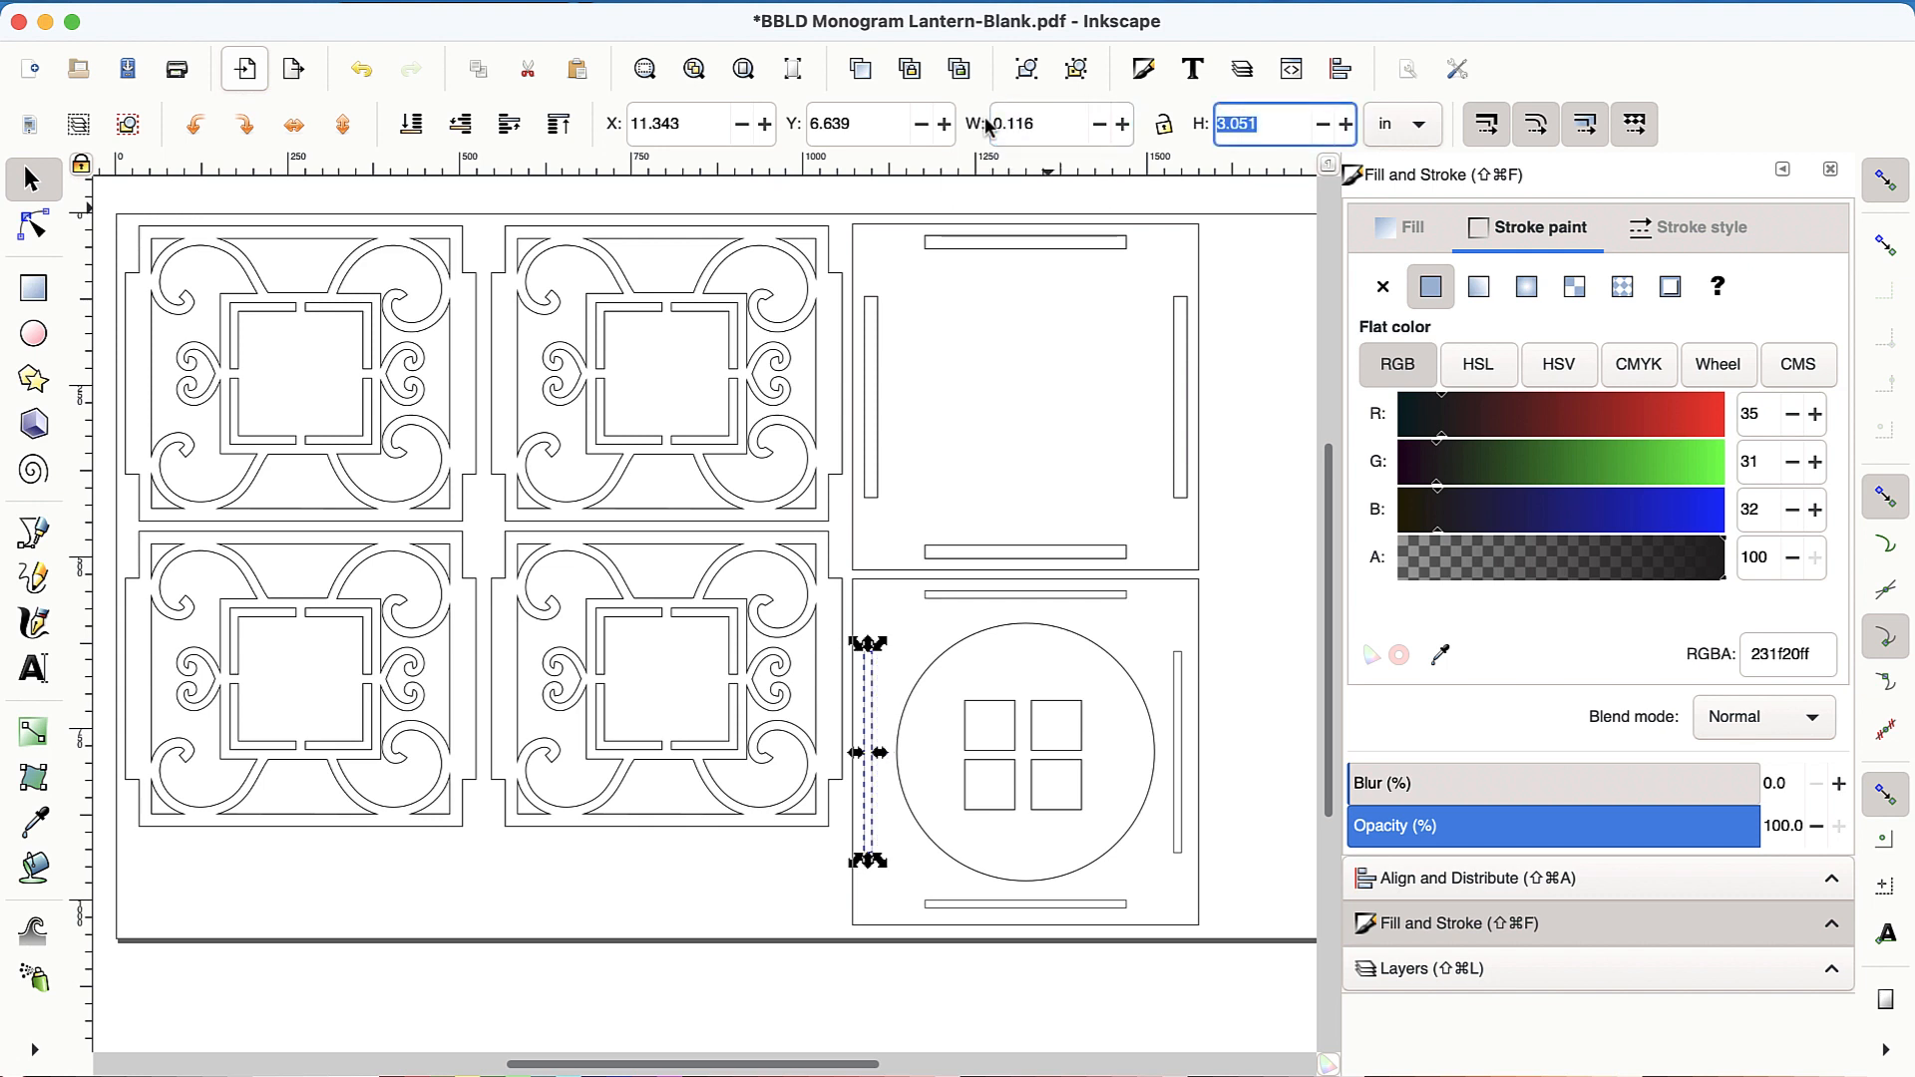
click(1236, 670)
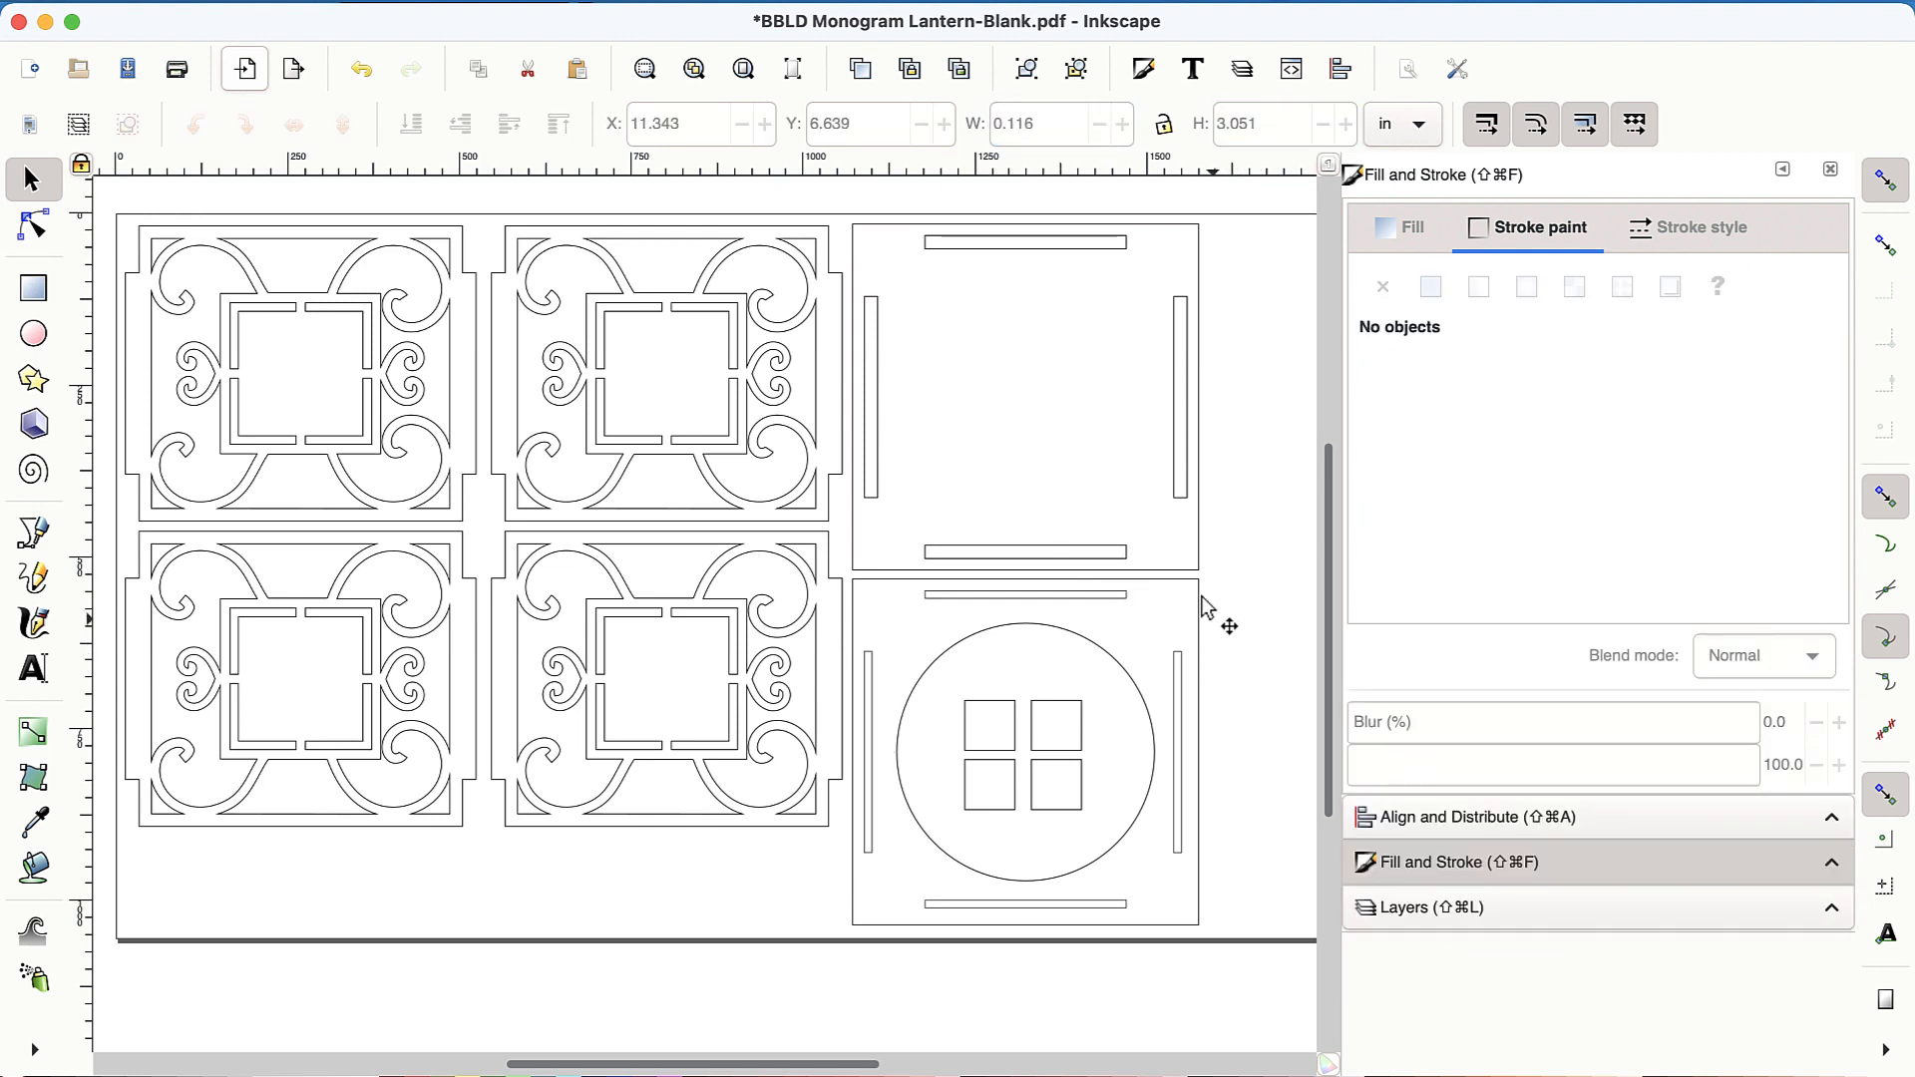
Break the upper-right panel apart into separate paths via Path > Break Apart.
click(1014, 566)
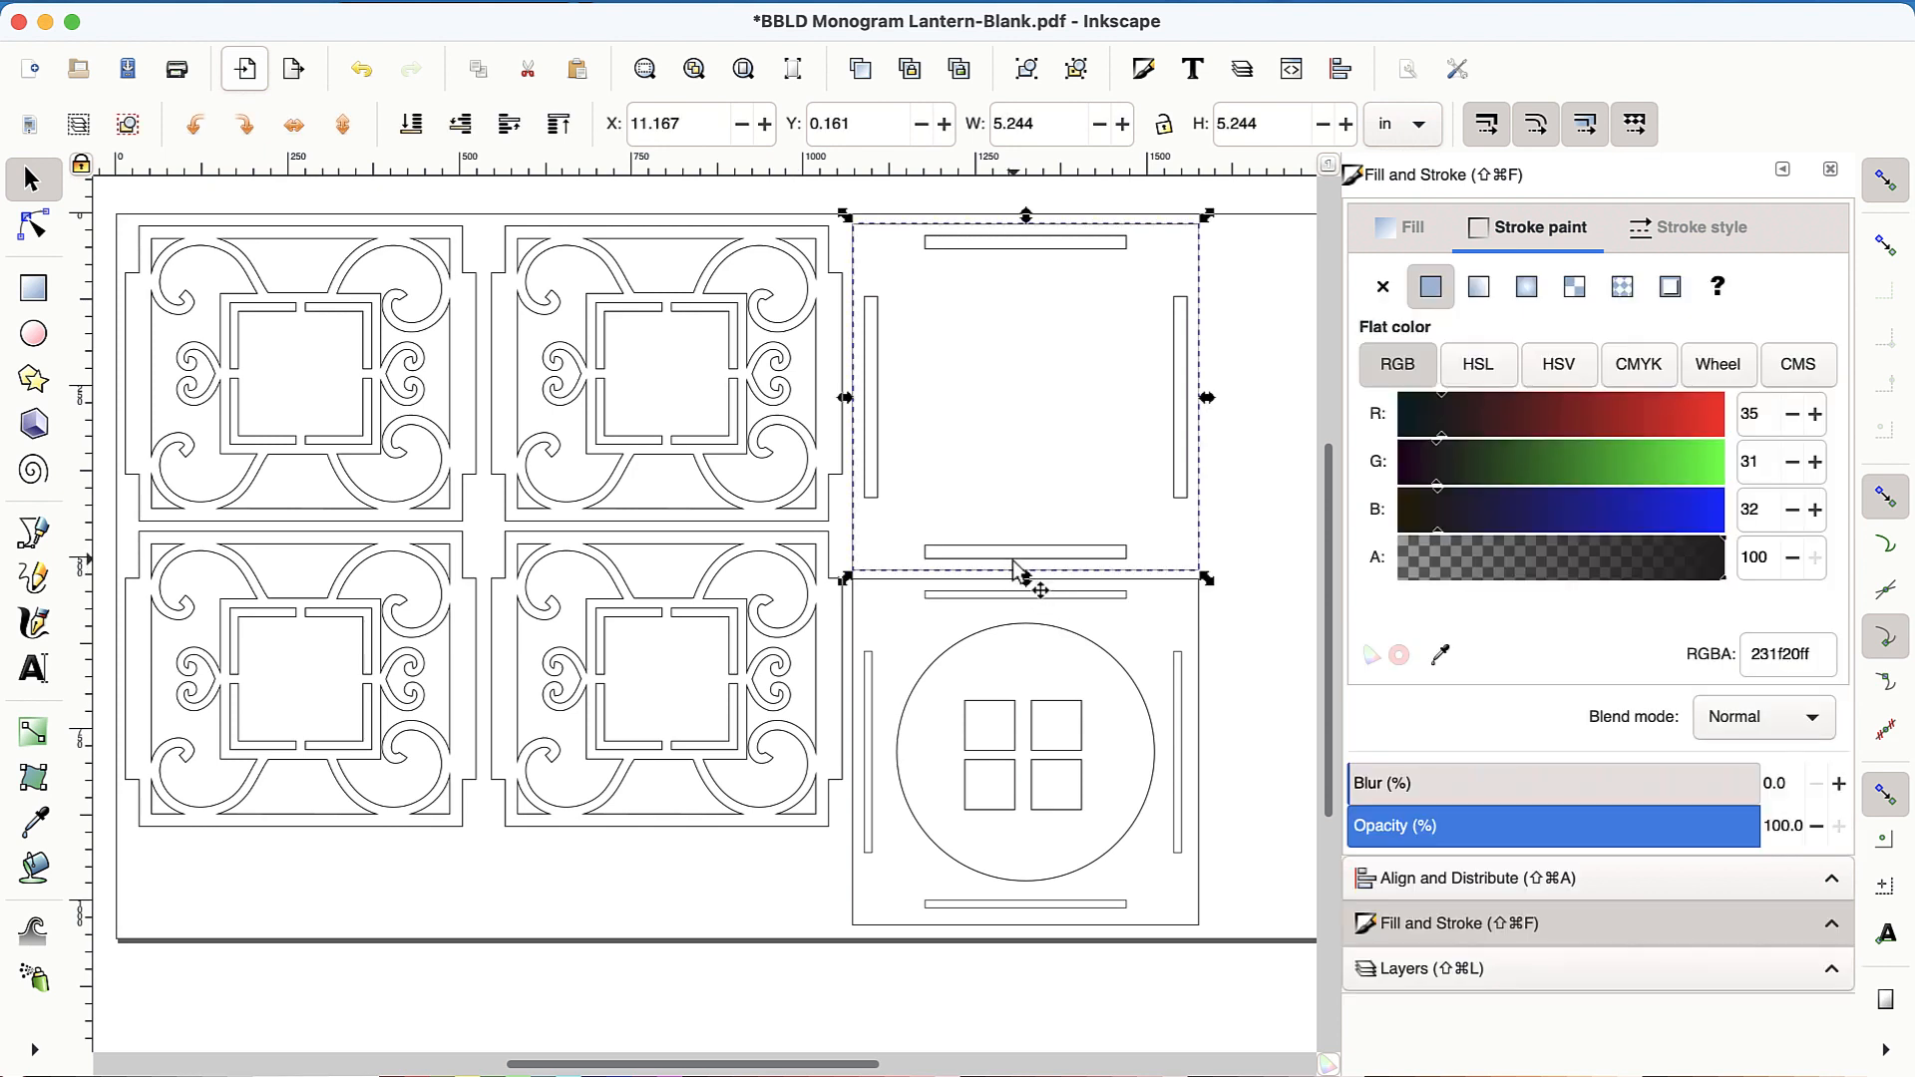
right_click(1016, 565)
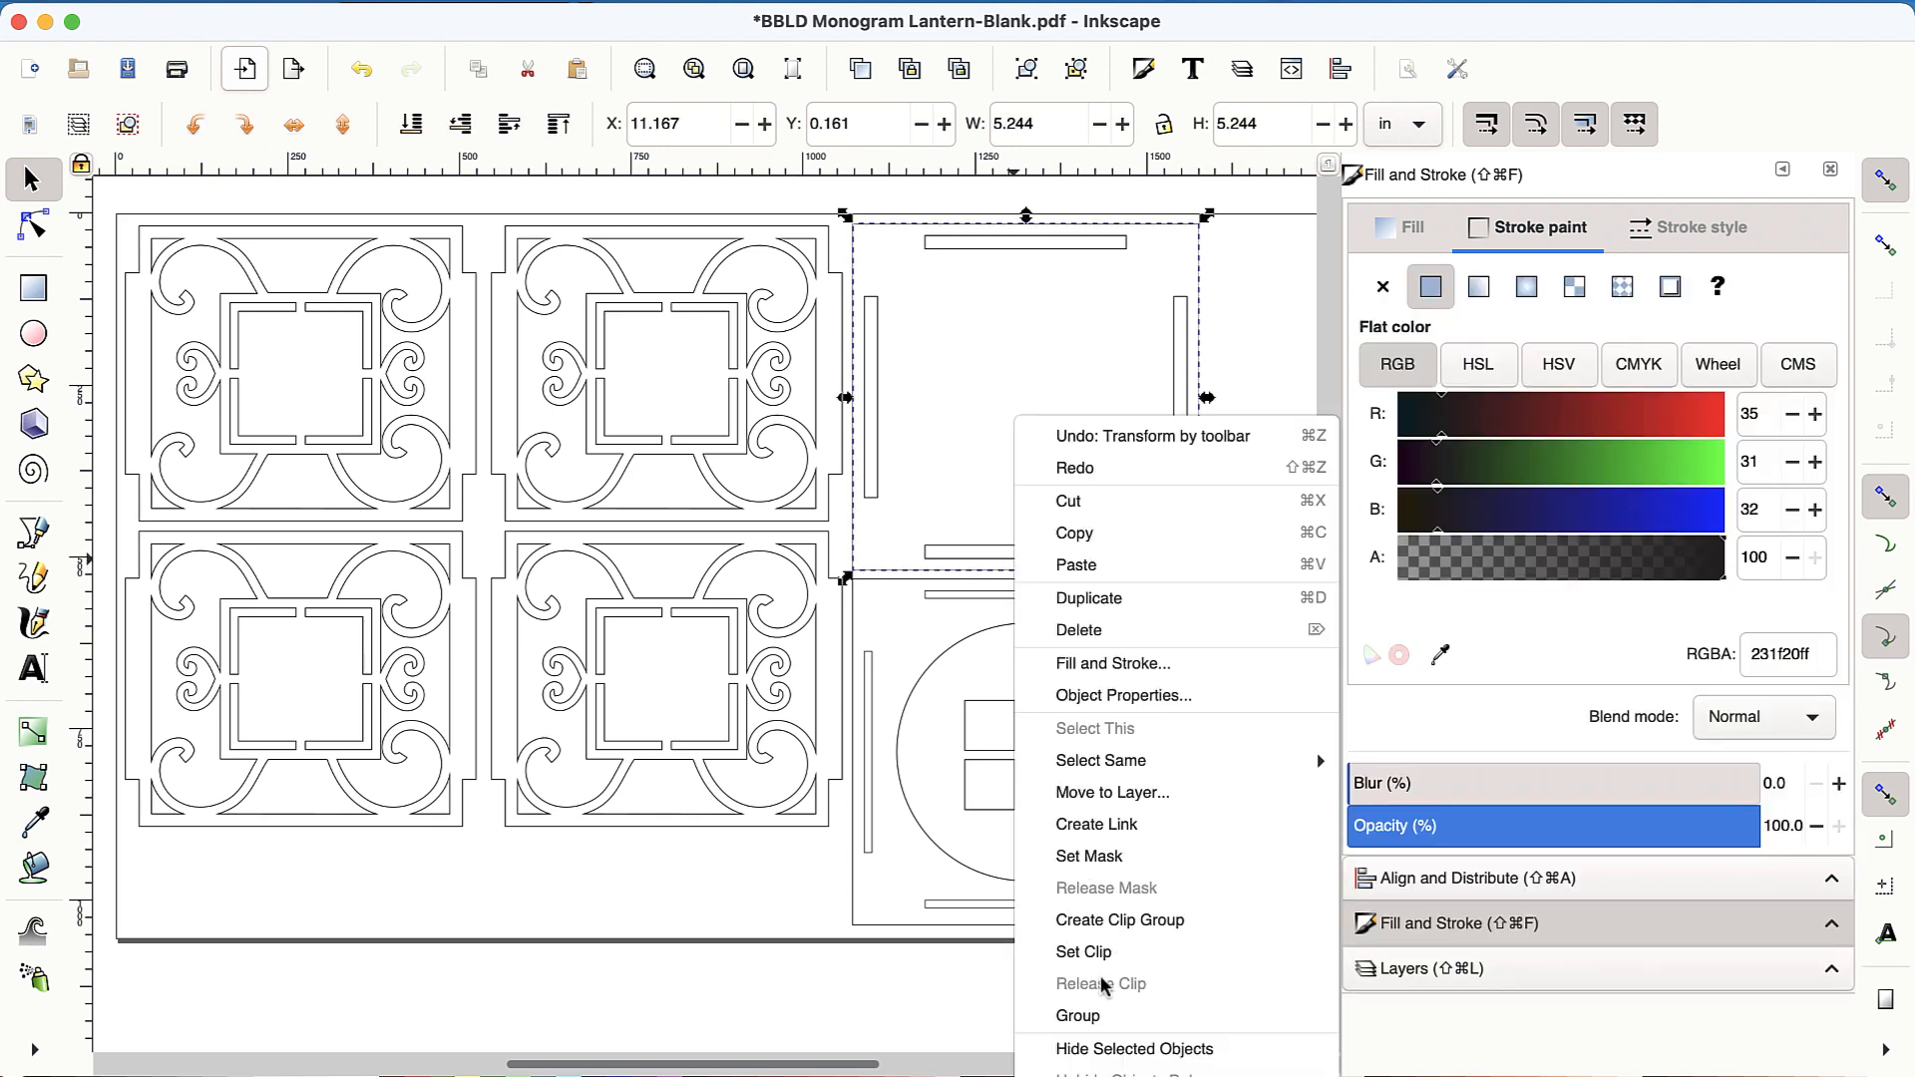
click(1131, 401)
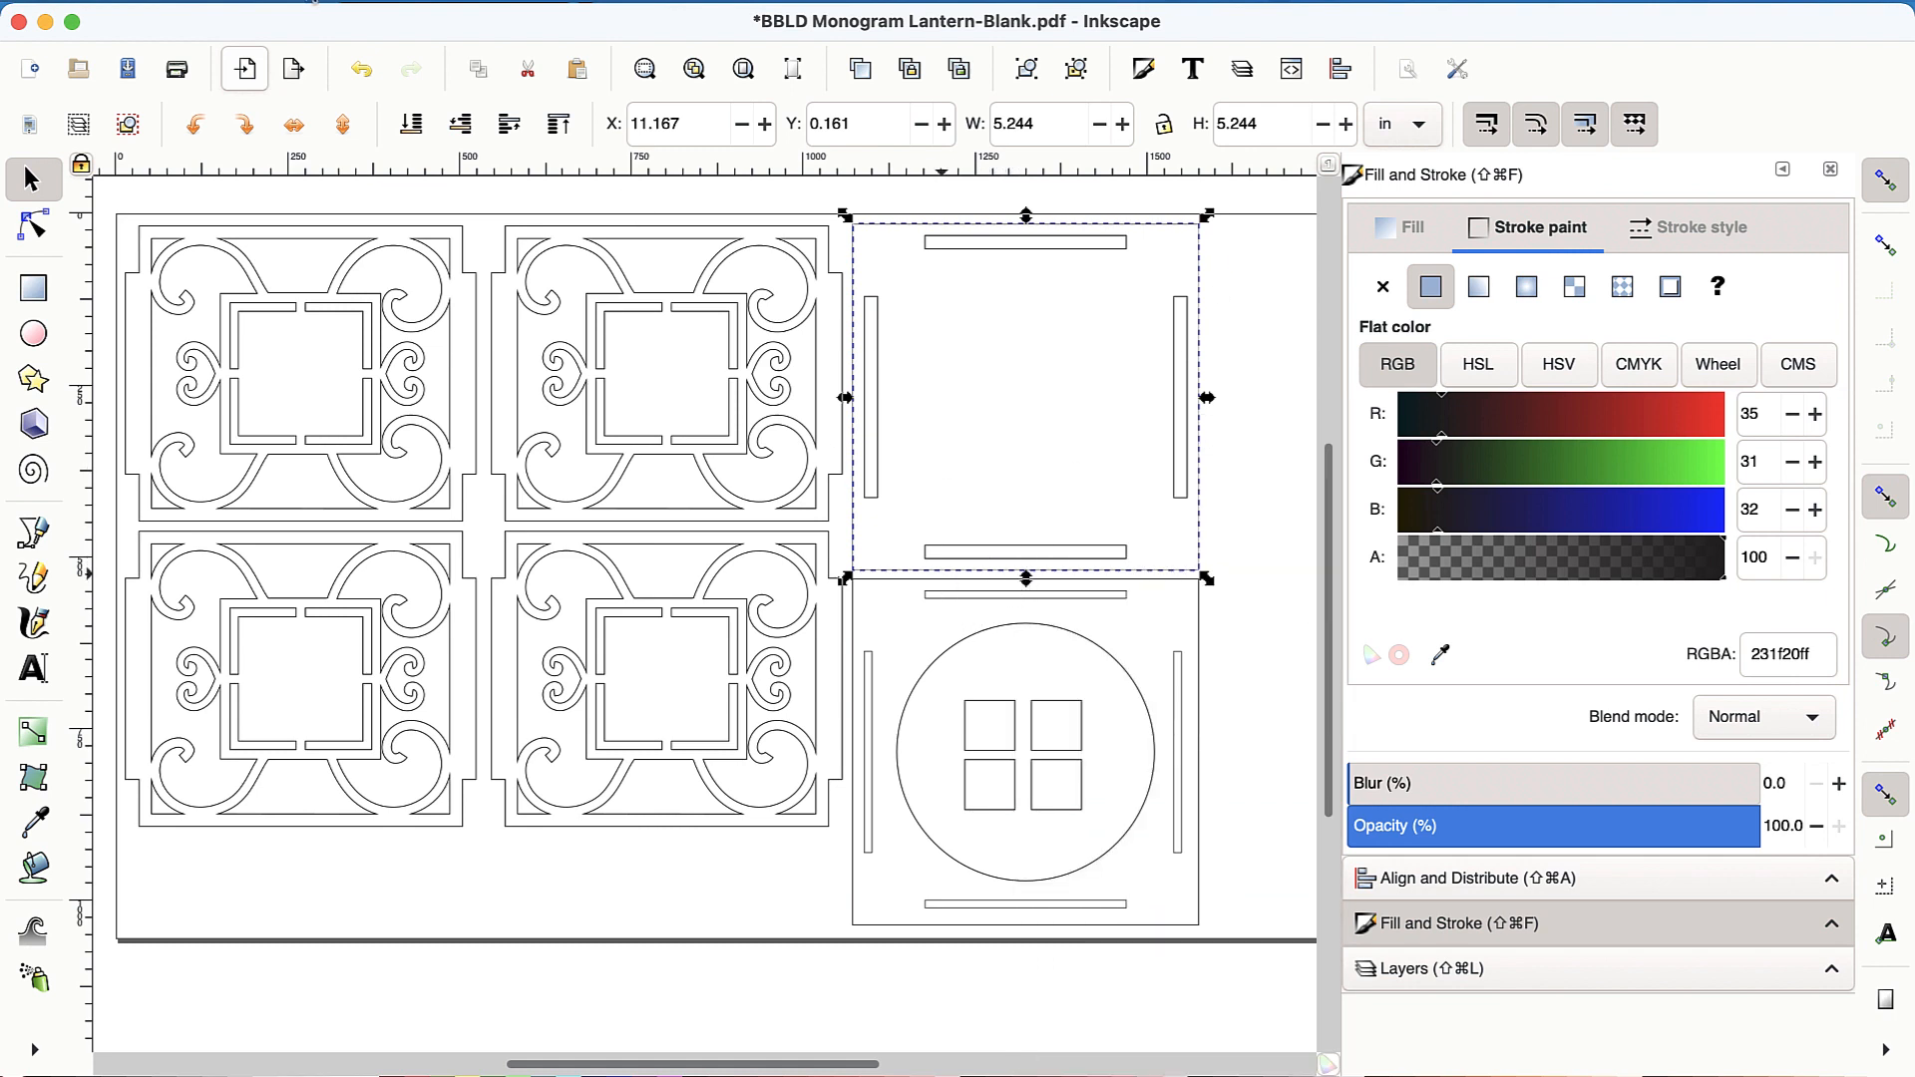
click(527, 5)
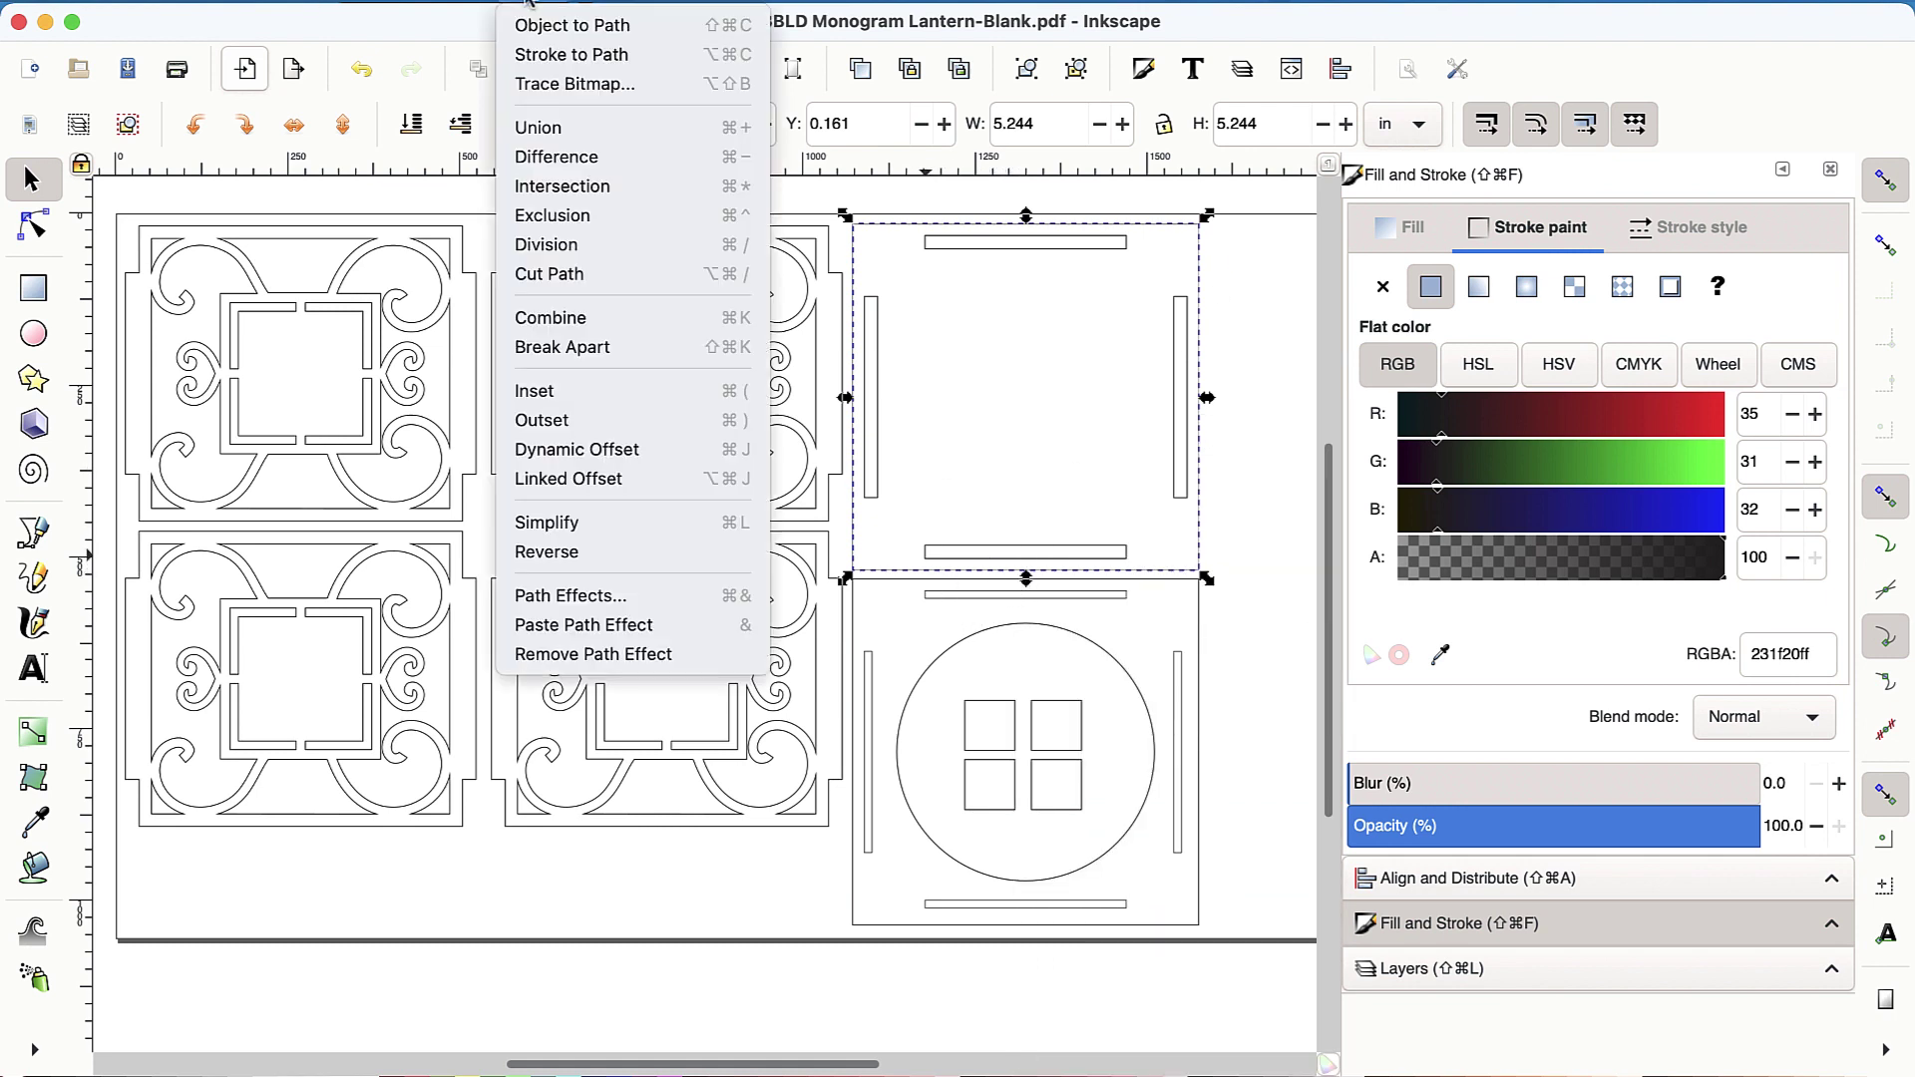
click(562, 344)
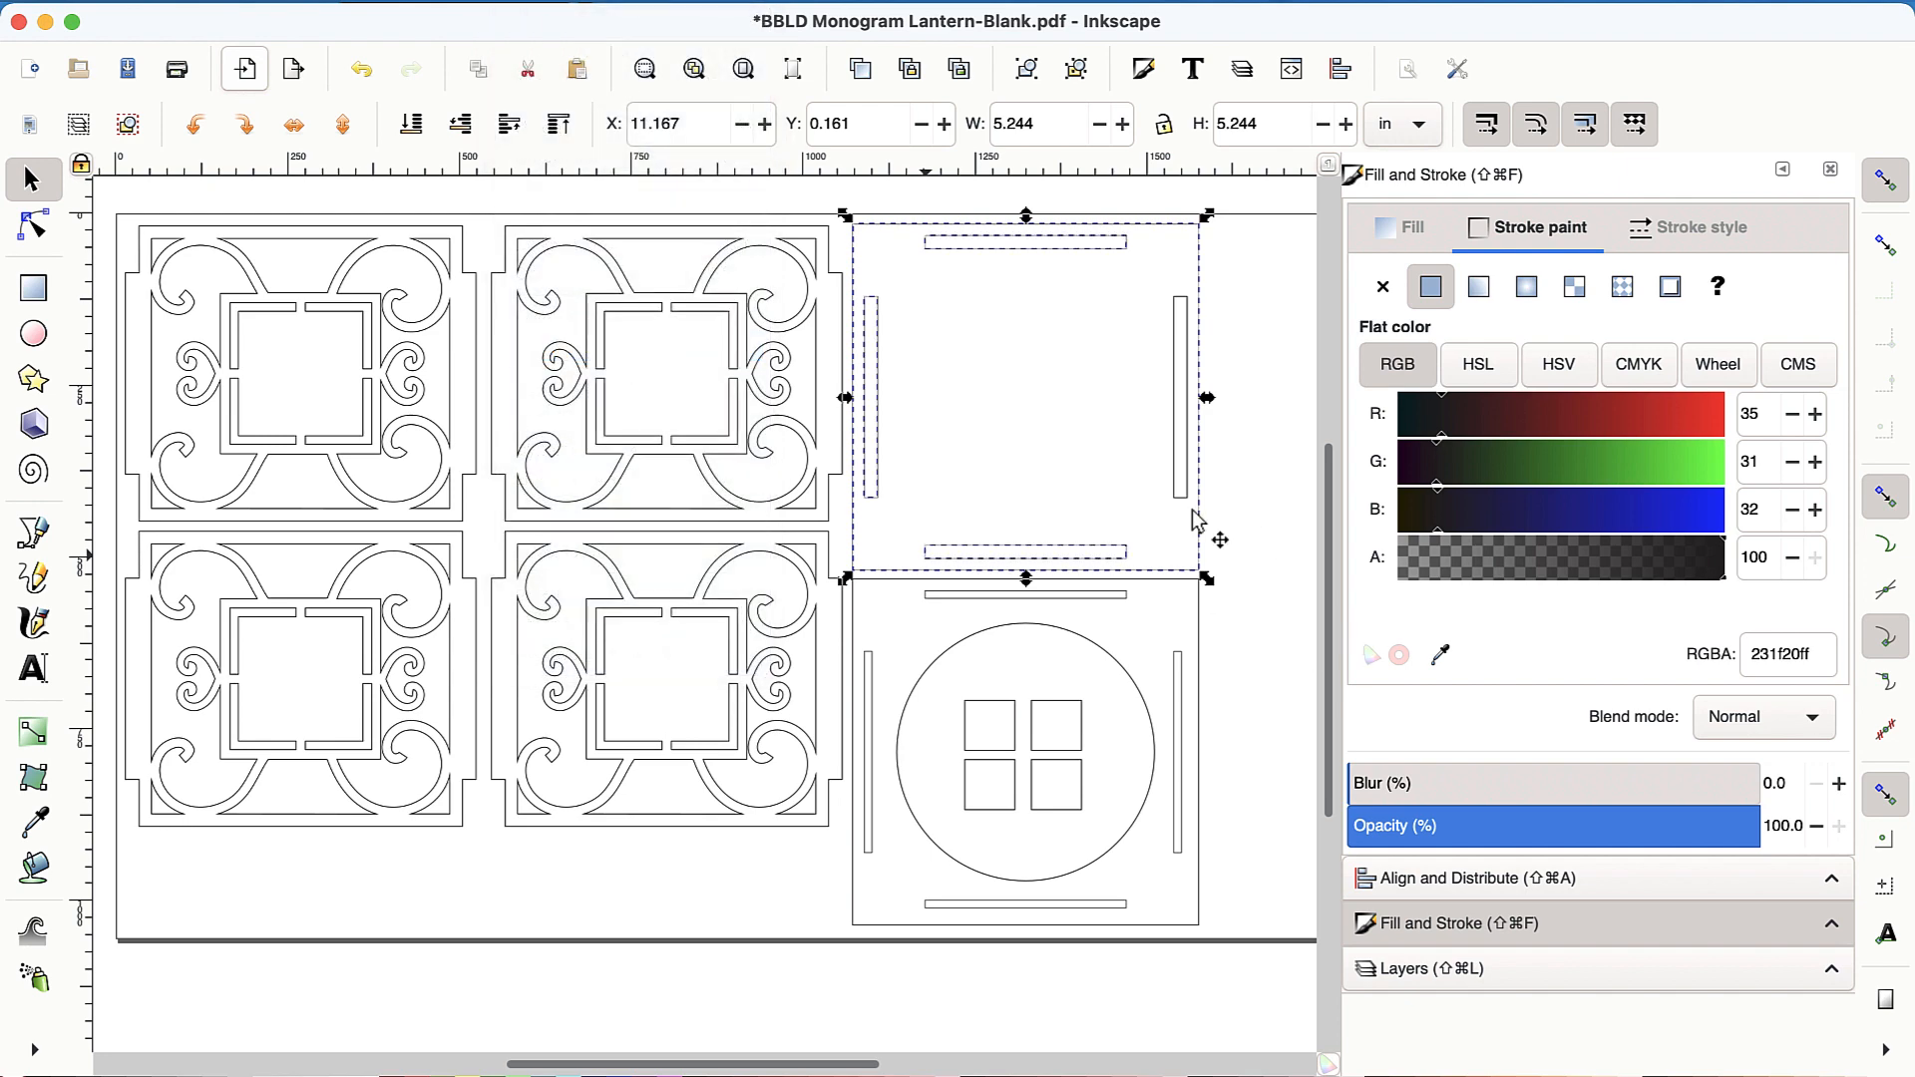
Set the upper panel's right slot width and top slot height to 0.116 in.
double_click(1172, 404)
click(1172, 427)
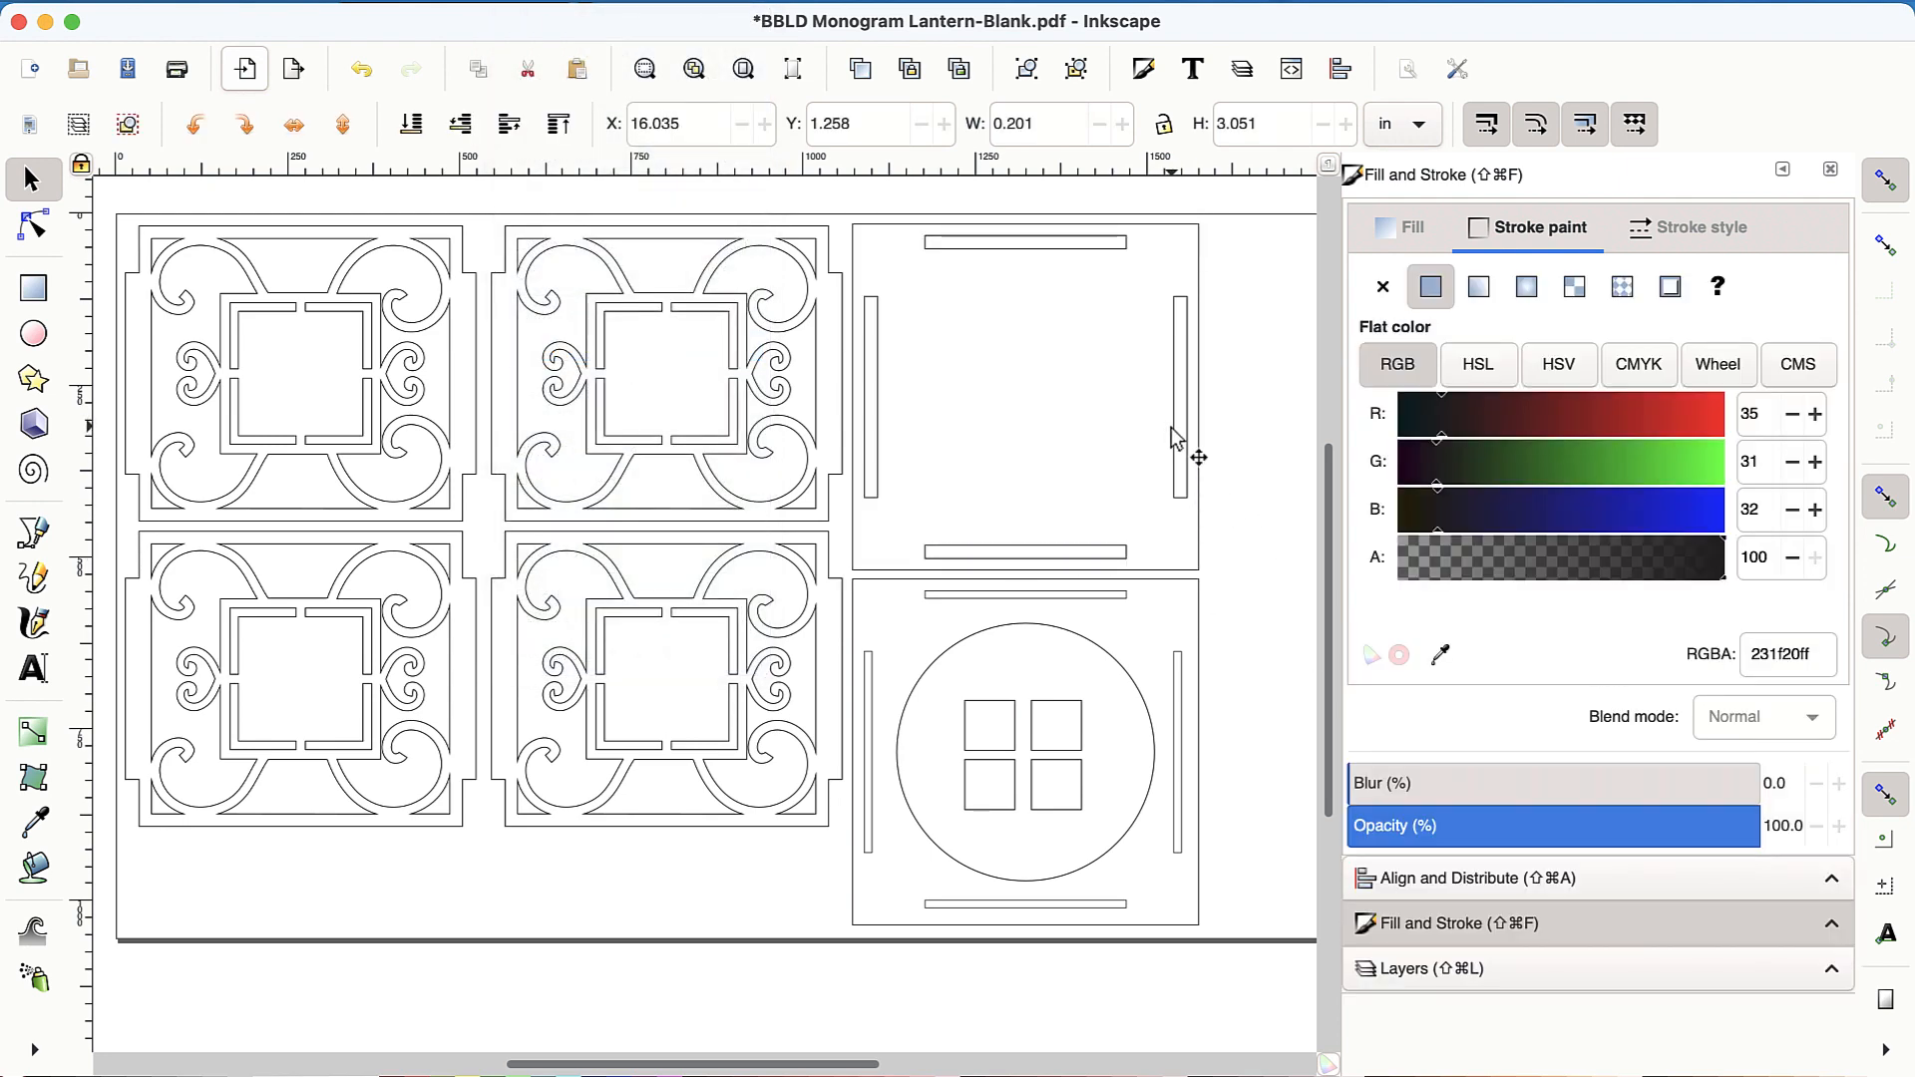
click(1183, 434)
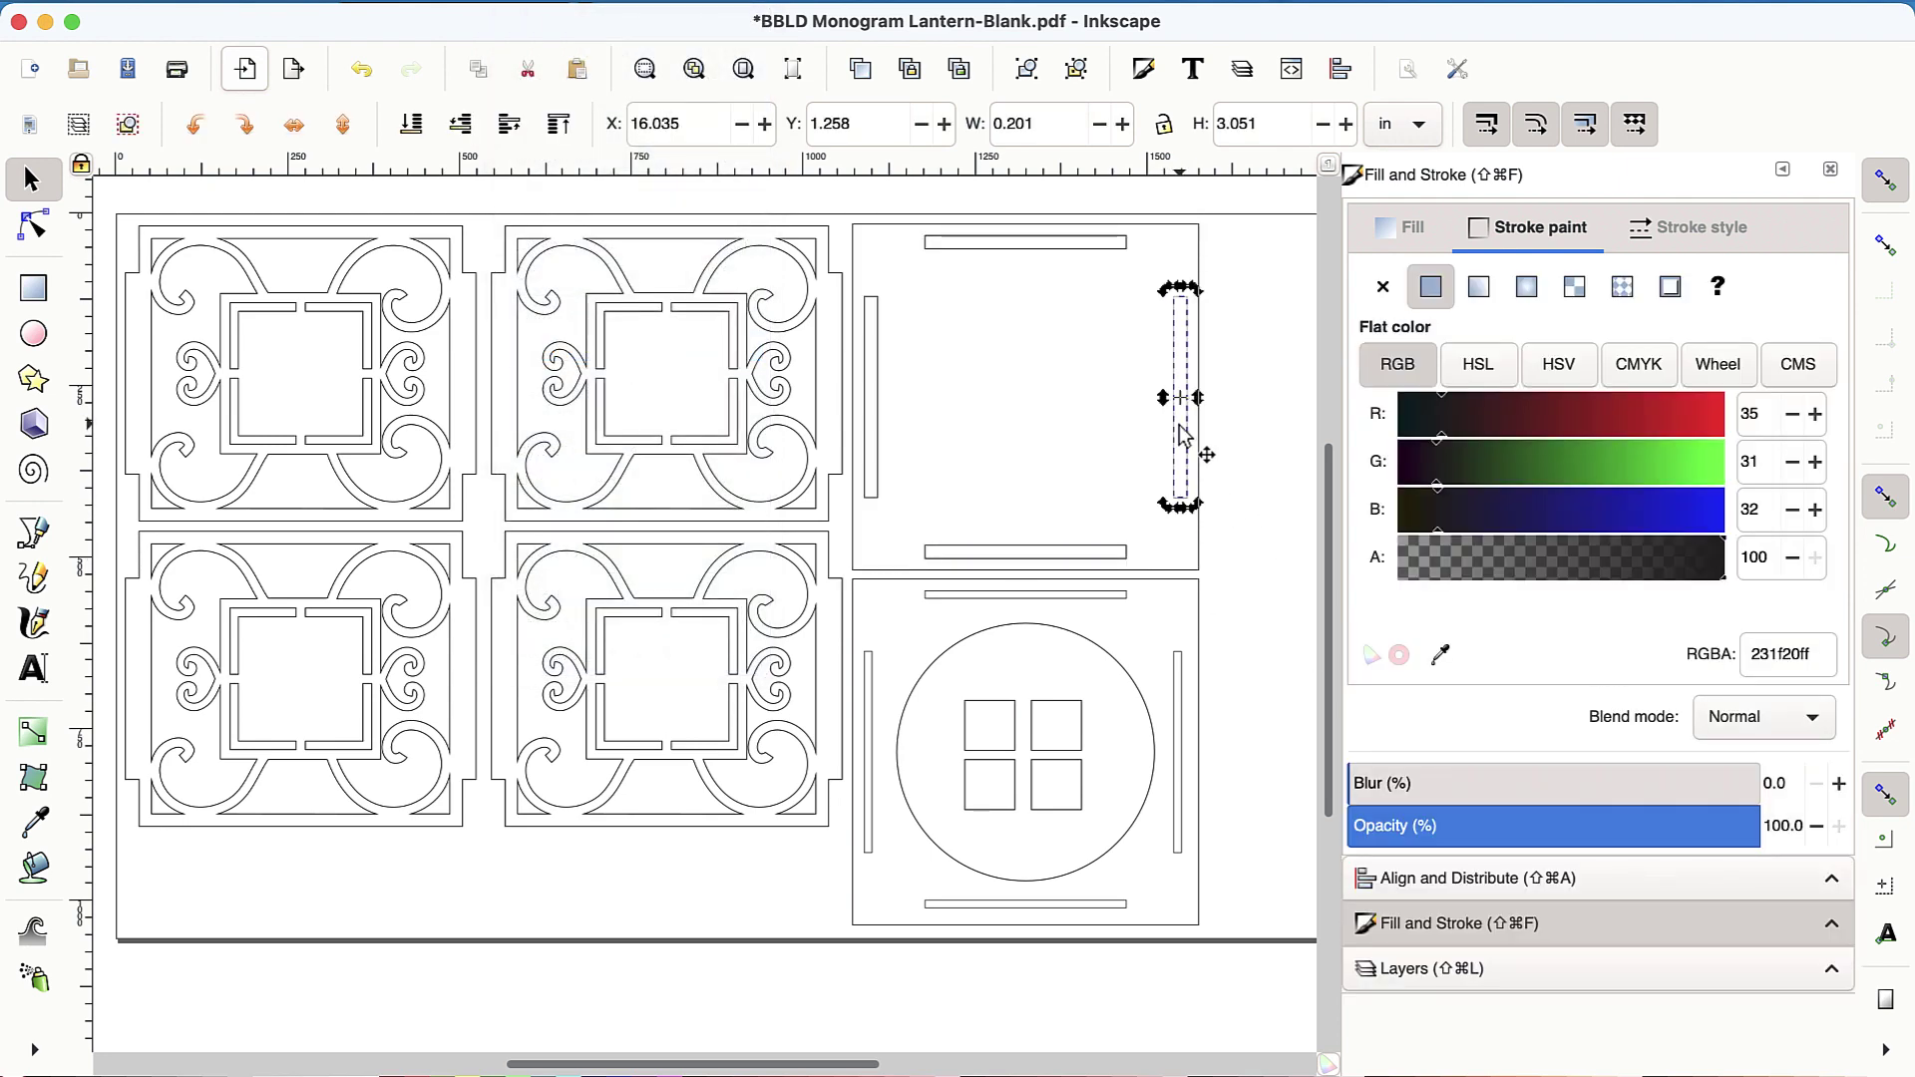
double_click(1055, 123)
text(.116)
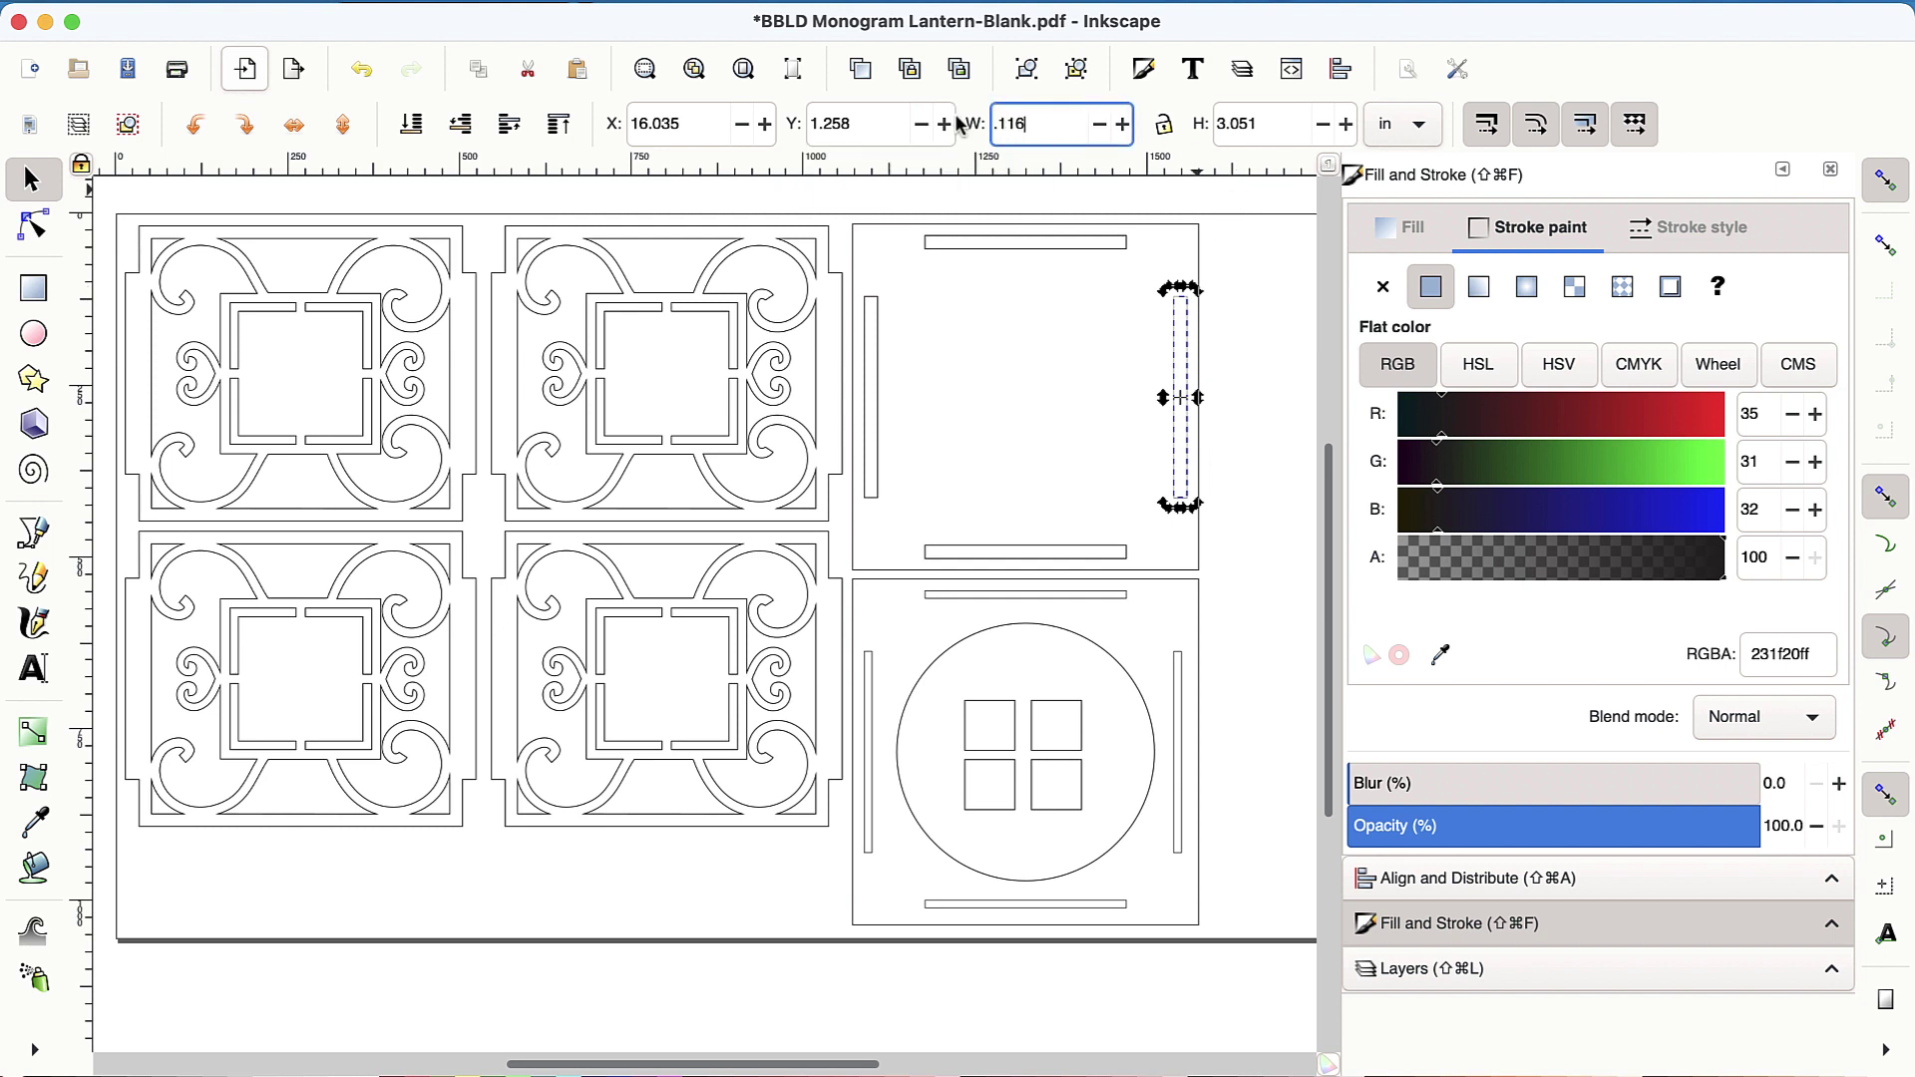
key(Tab)
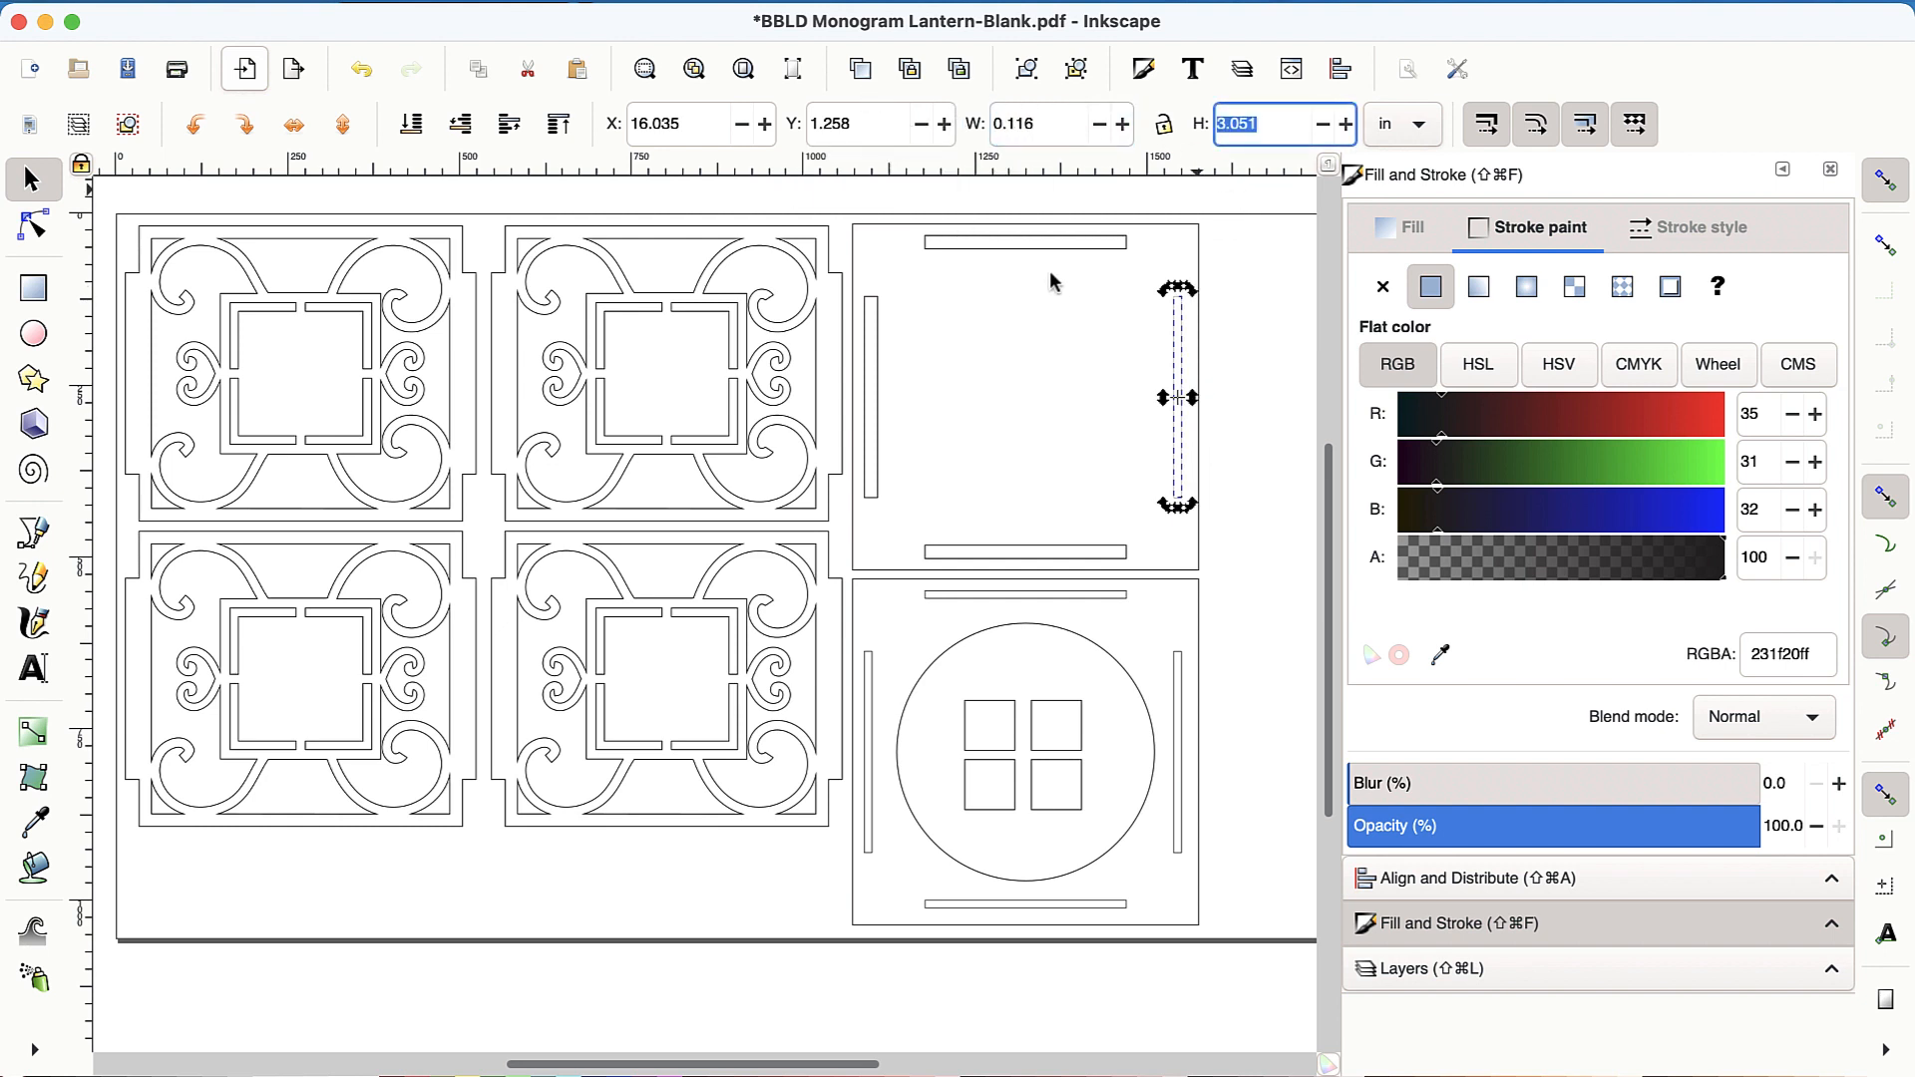
click(1026, 244)
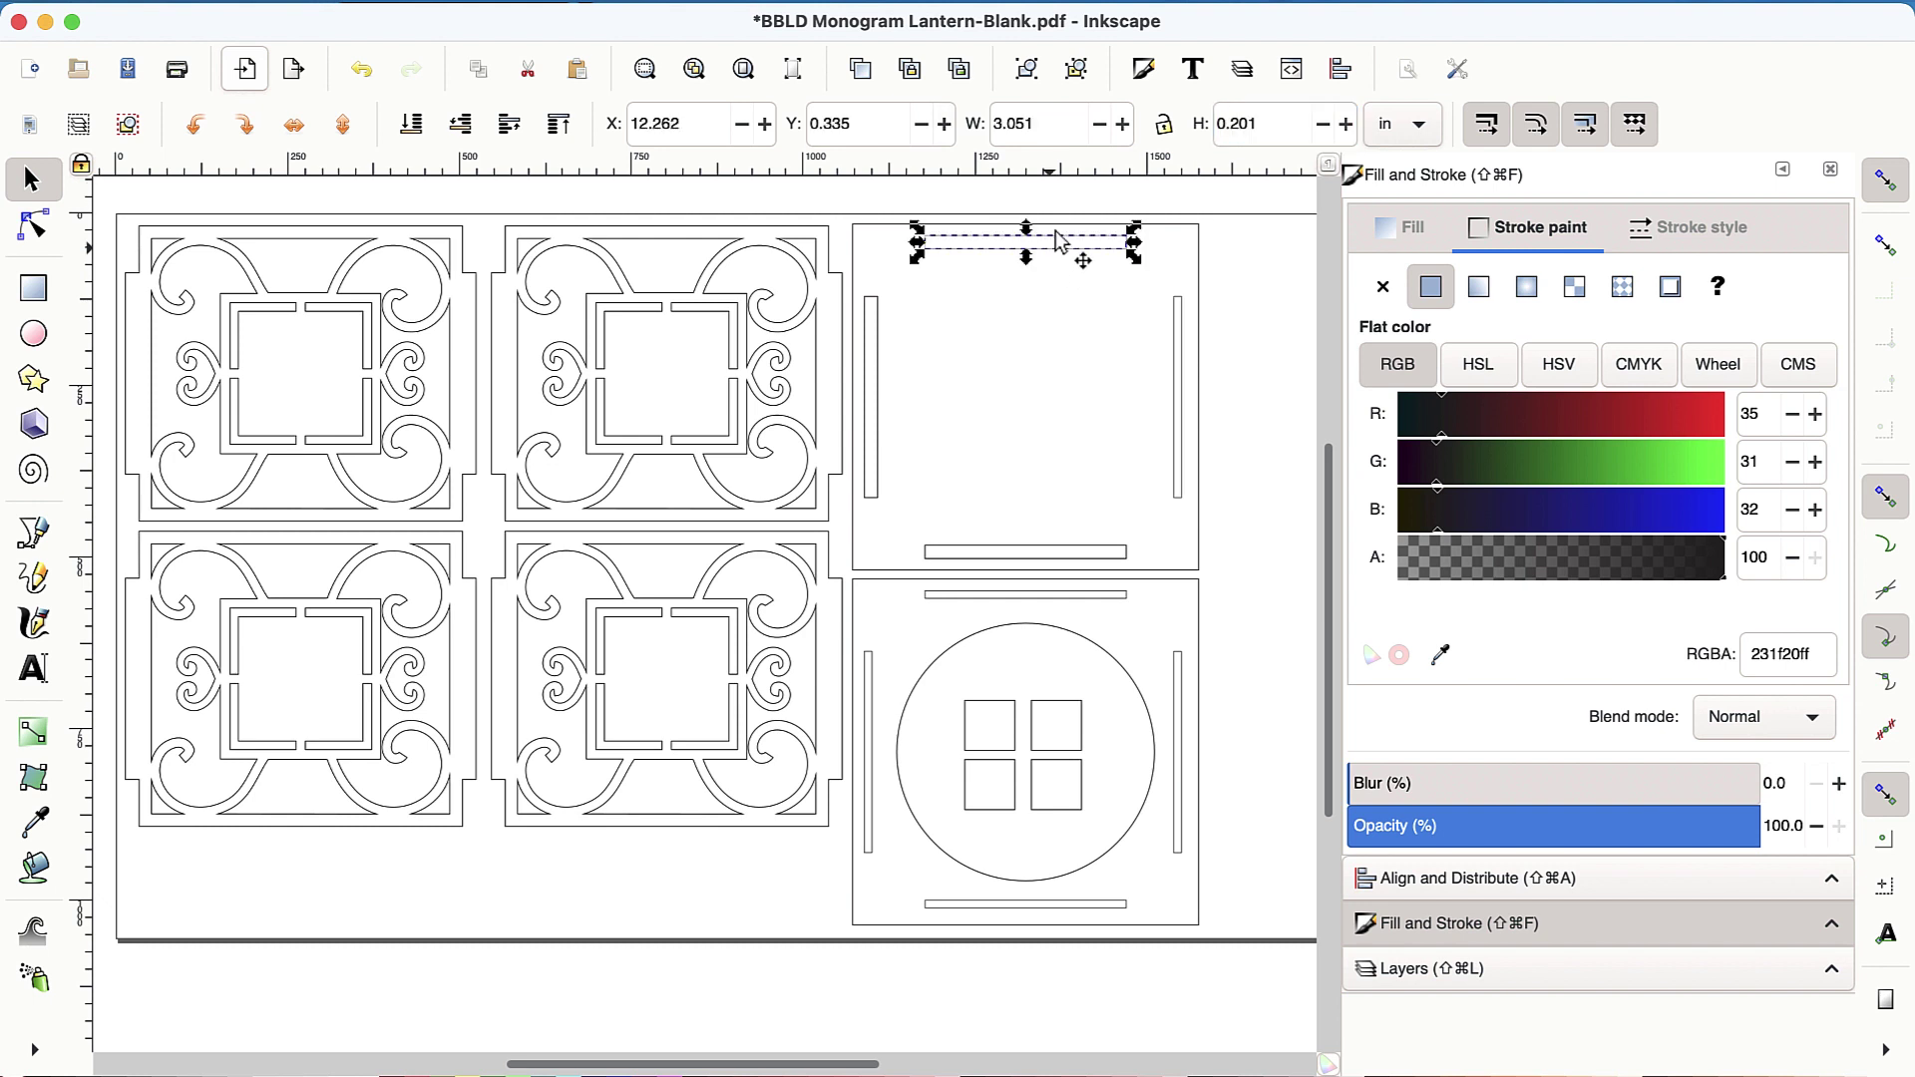
triple_click(1242, 122)
text(.116)
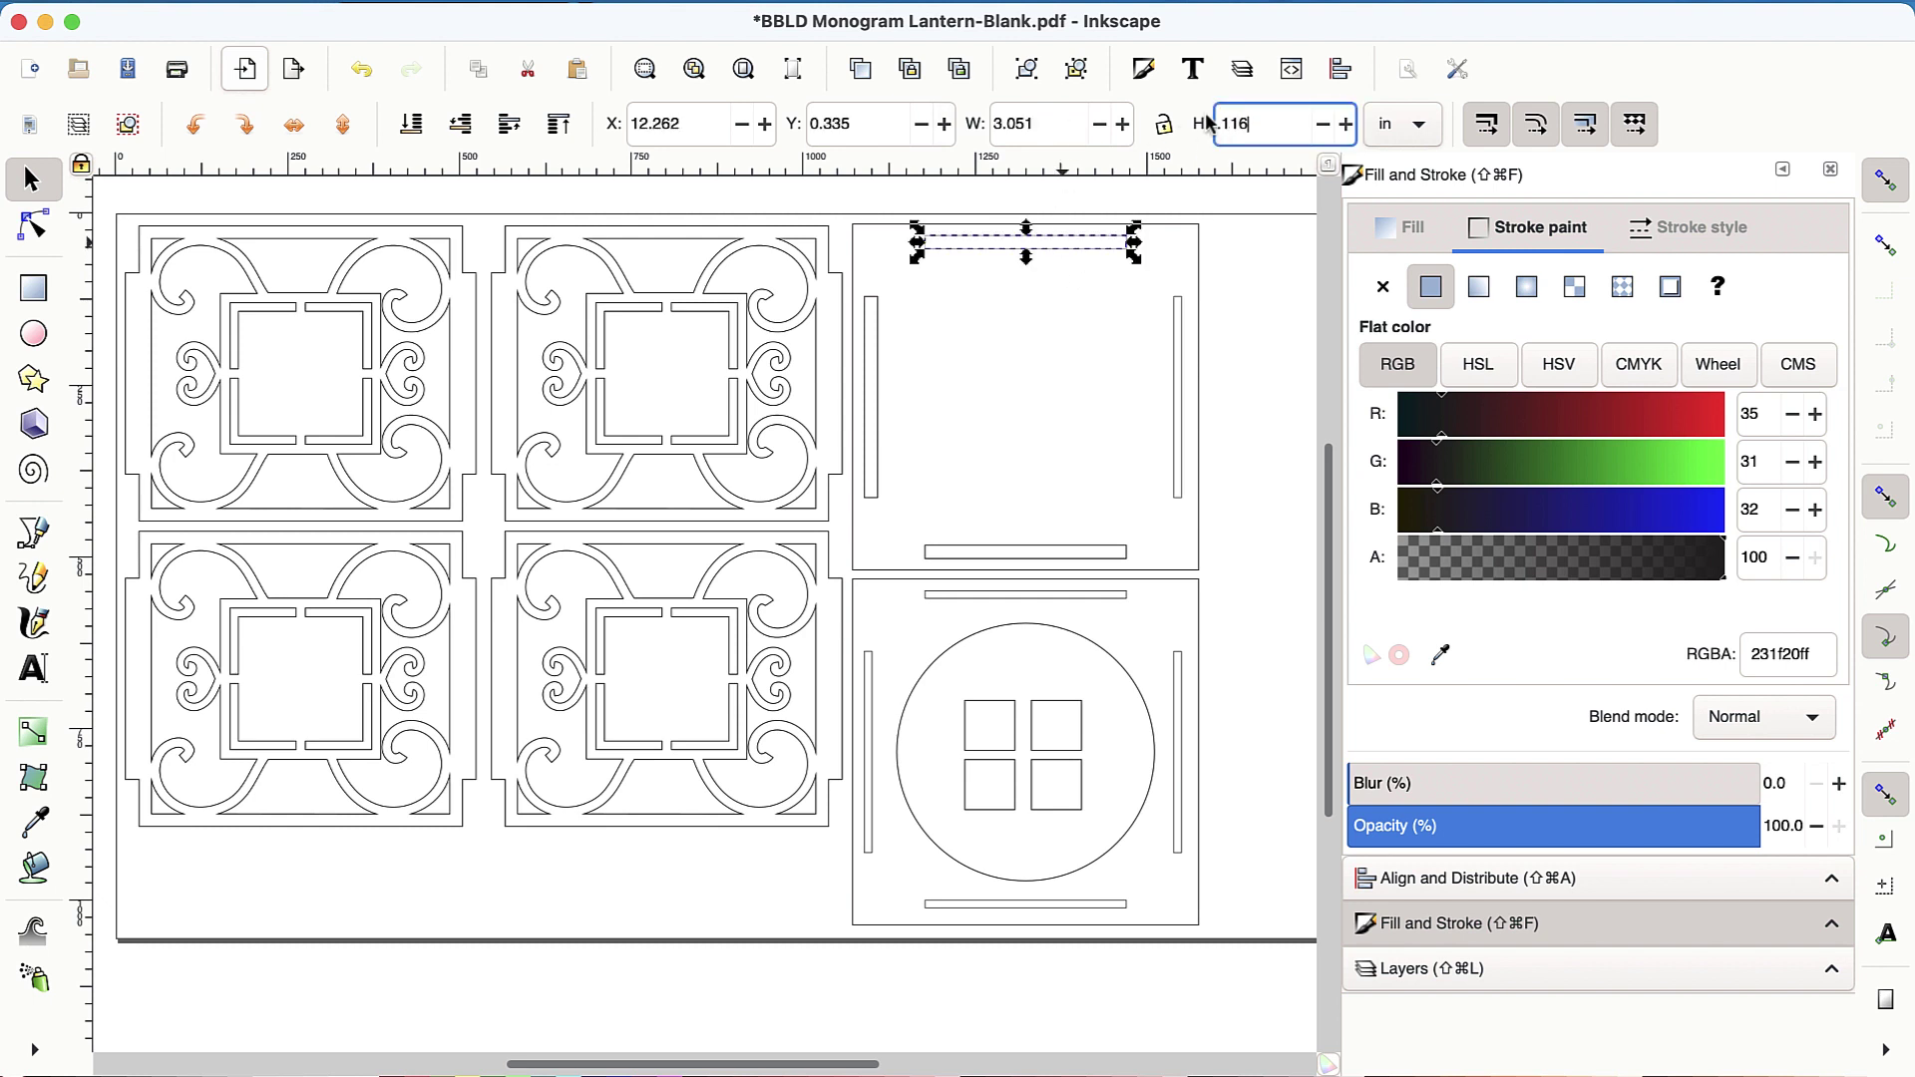
key(Return)
Set the upper panel's left slot width to 0.116 in, confirm the bottom slot height, and deselect.
click(873, 374)
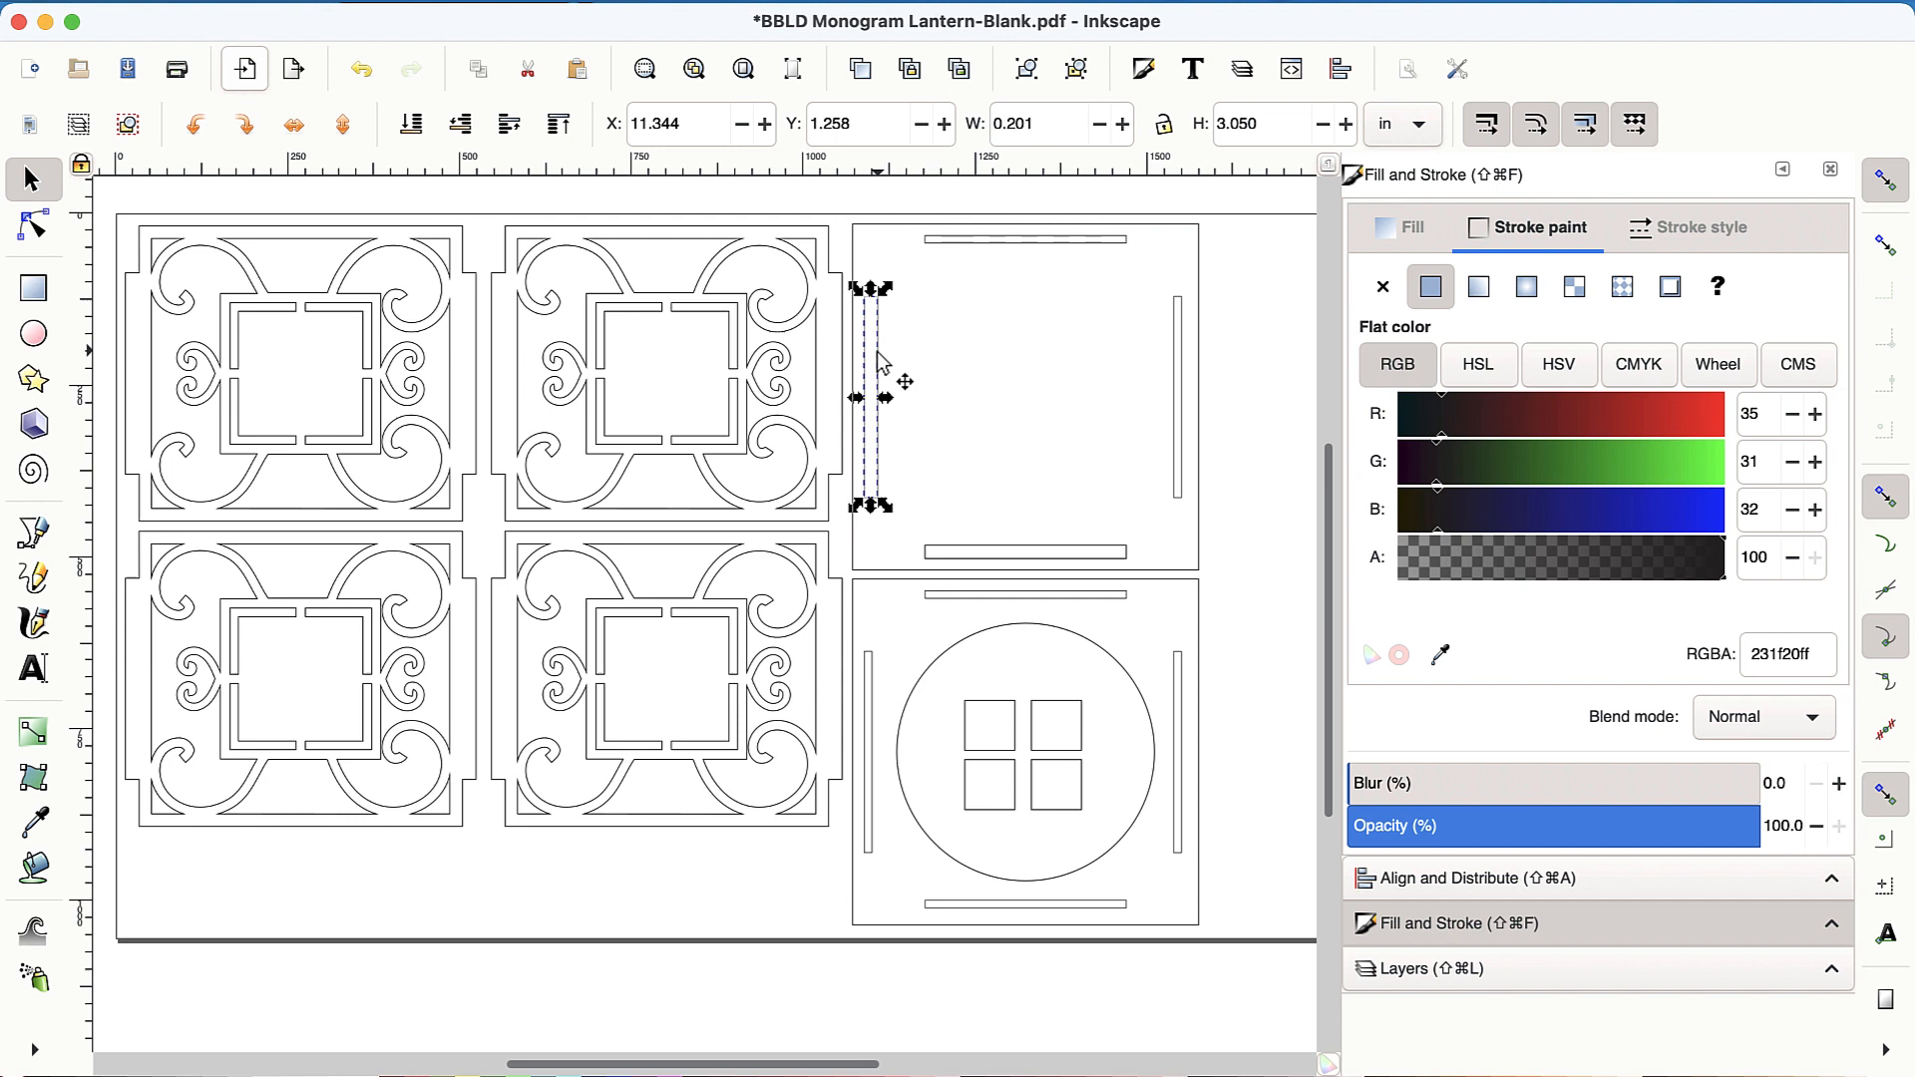
triple_click(1056, 124)
text(.116)
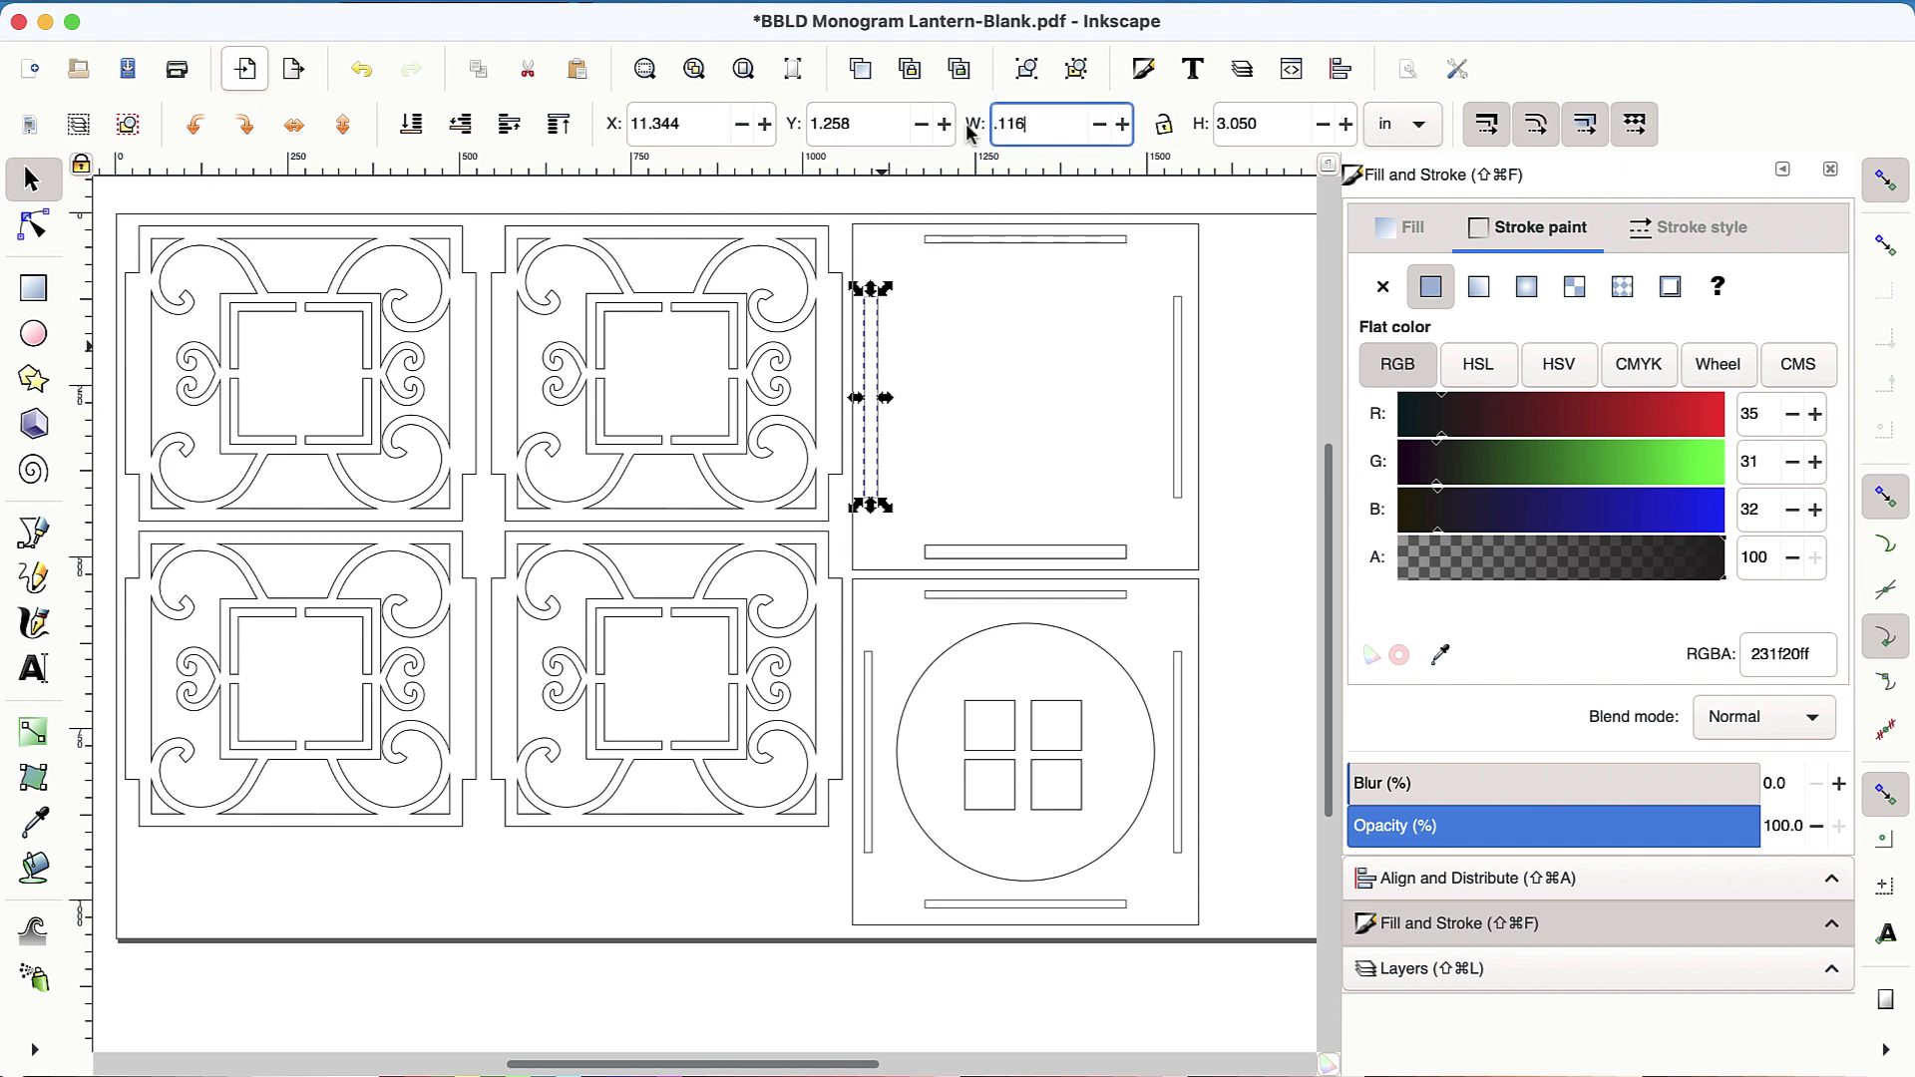
key(Return)
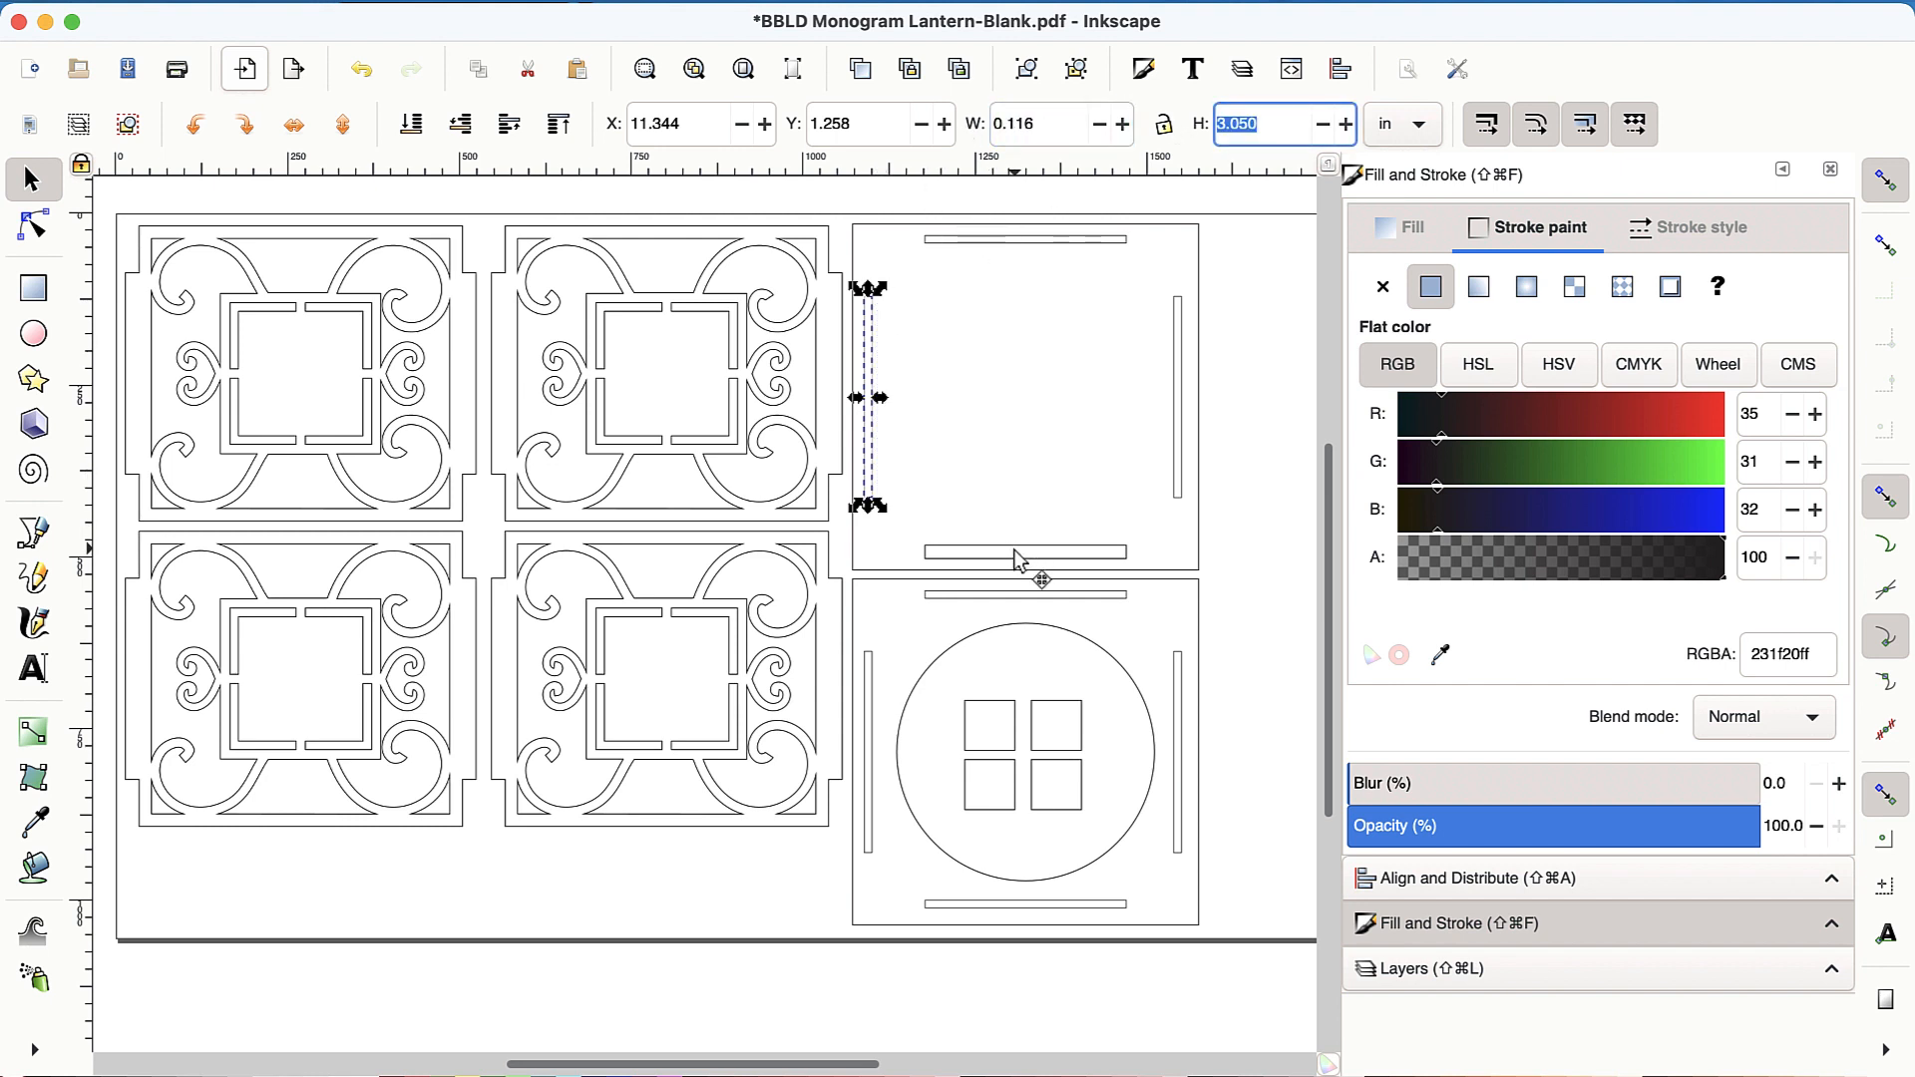
click(1023, 556)
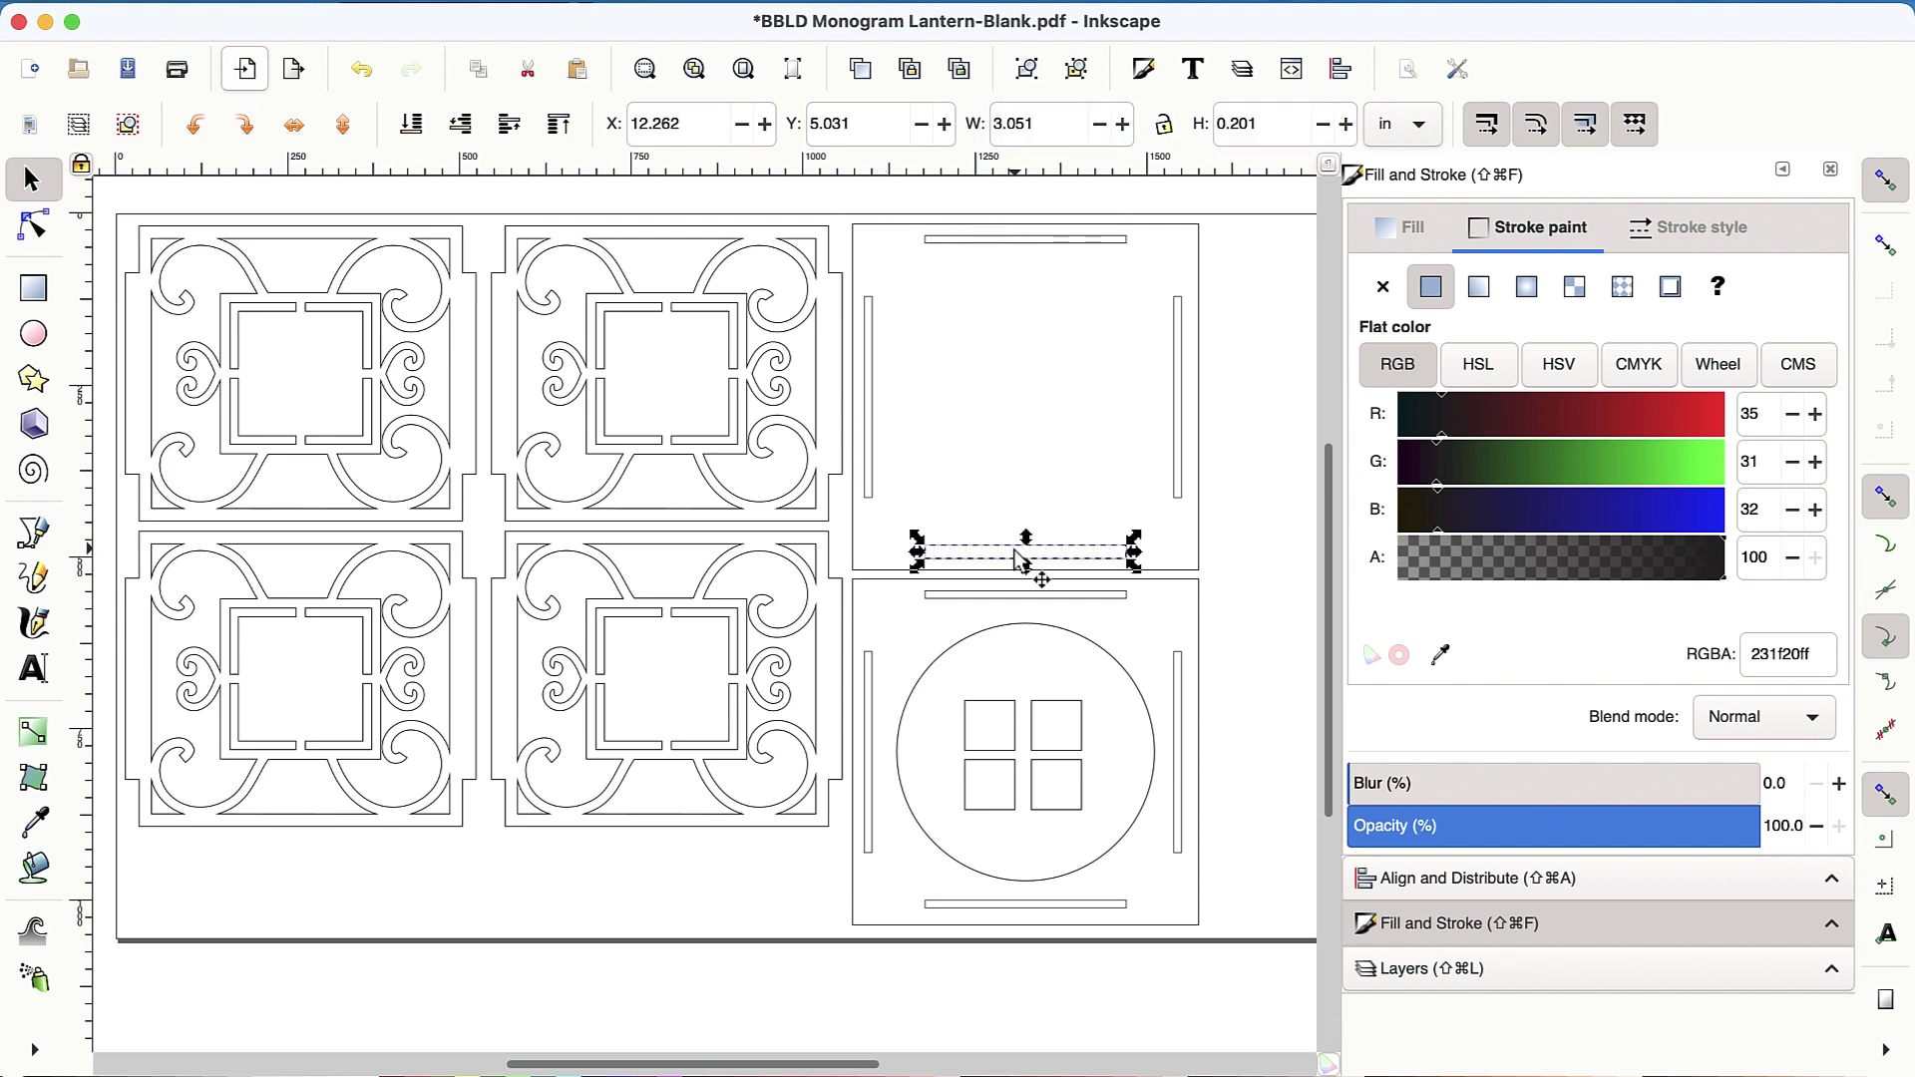
click(1198, 123)
key(Return)
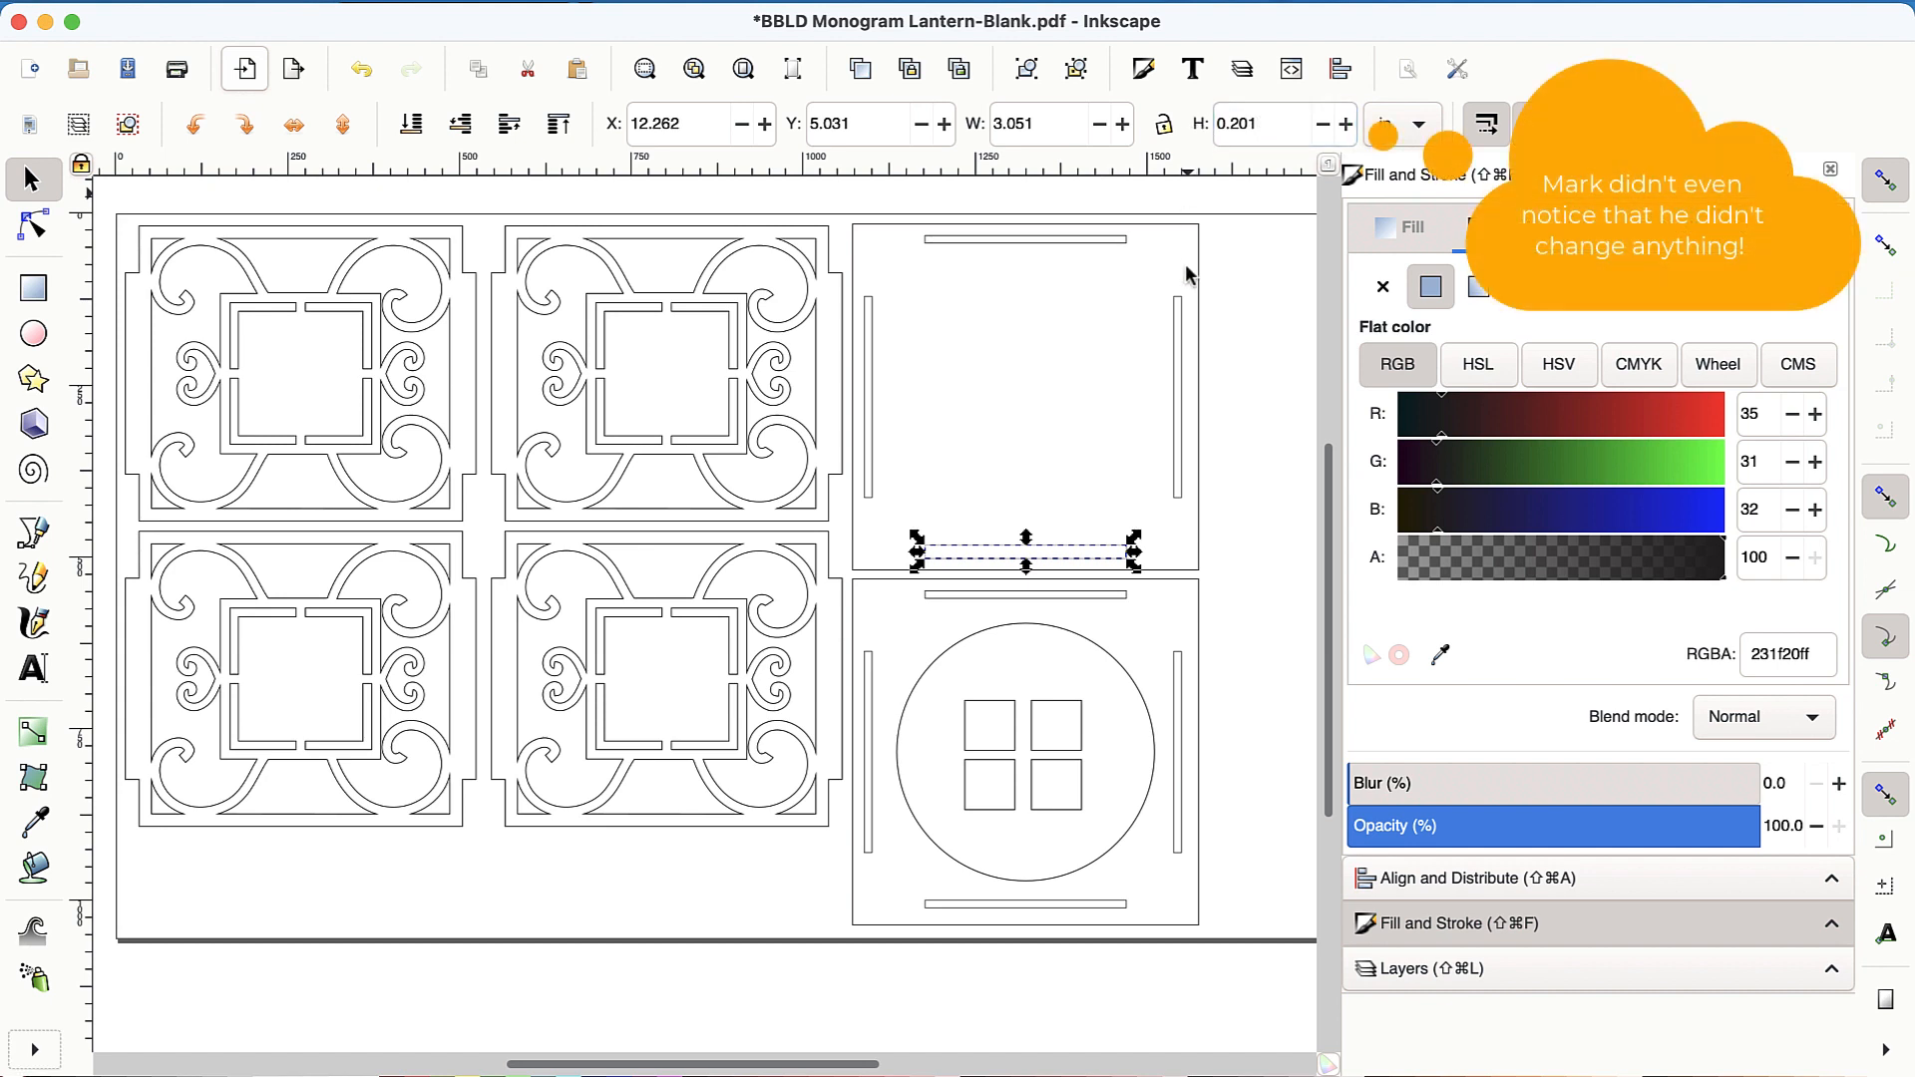
click(1234, 349)
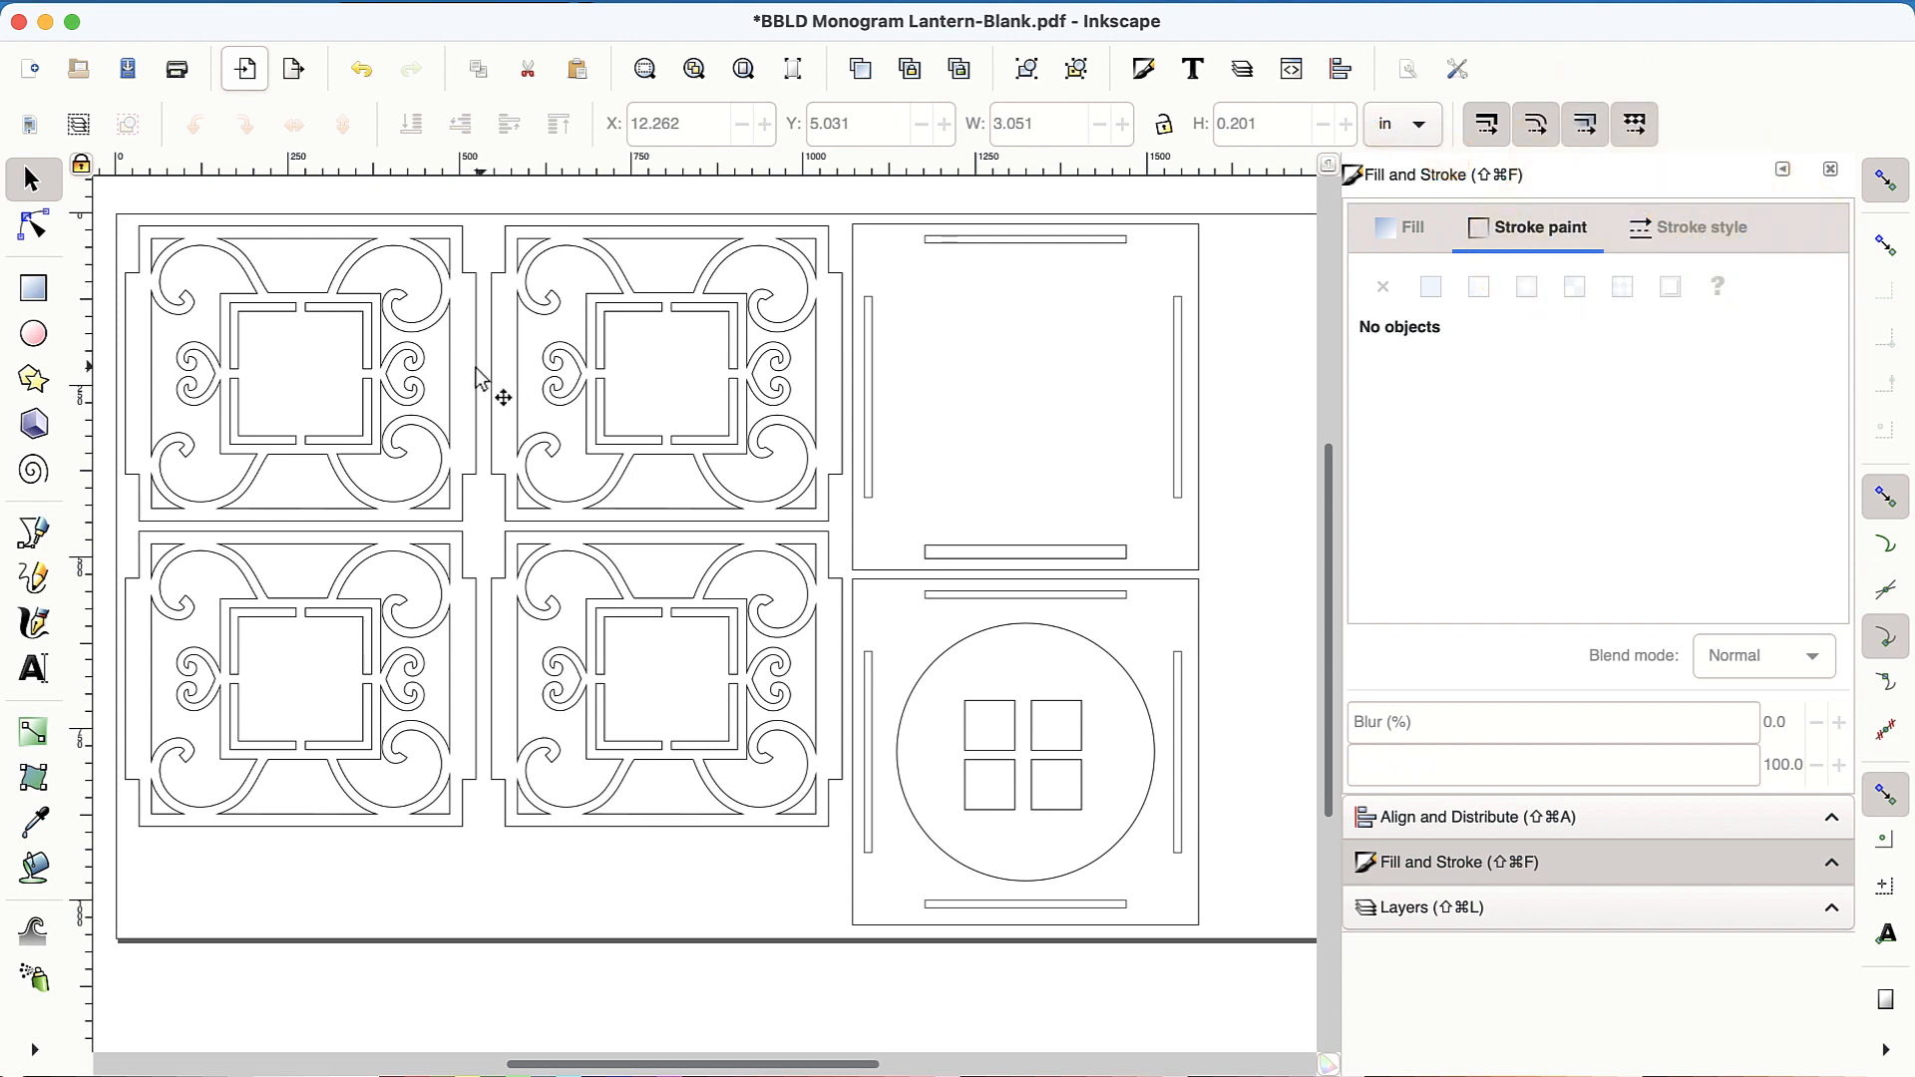
Delete the two left-hand decorative panels and the bottom-left ornate panel.
click(464, 374)
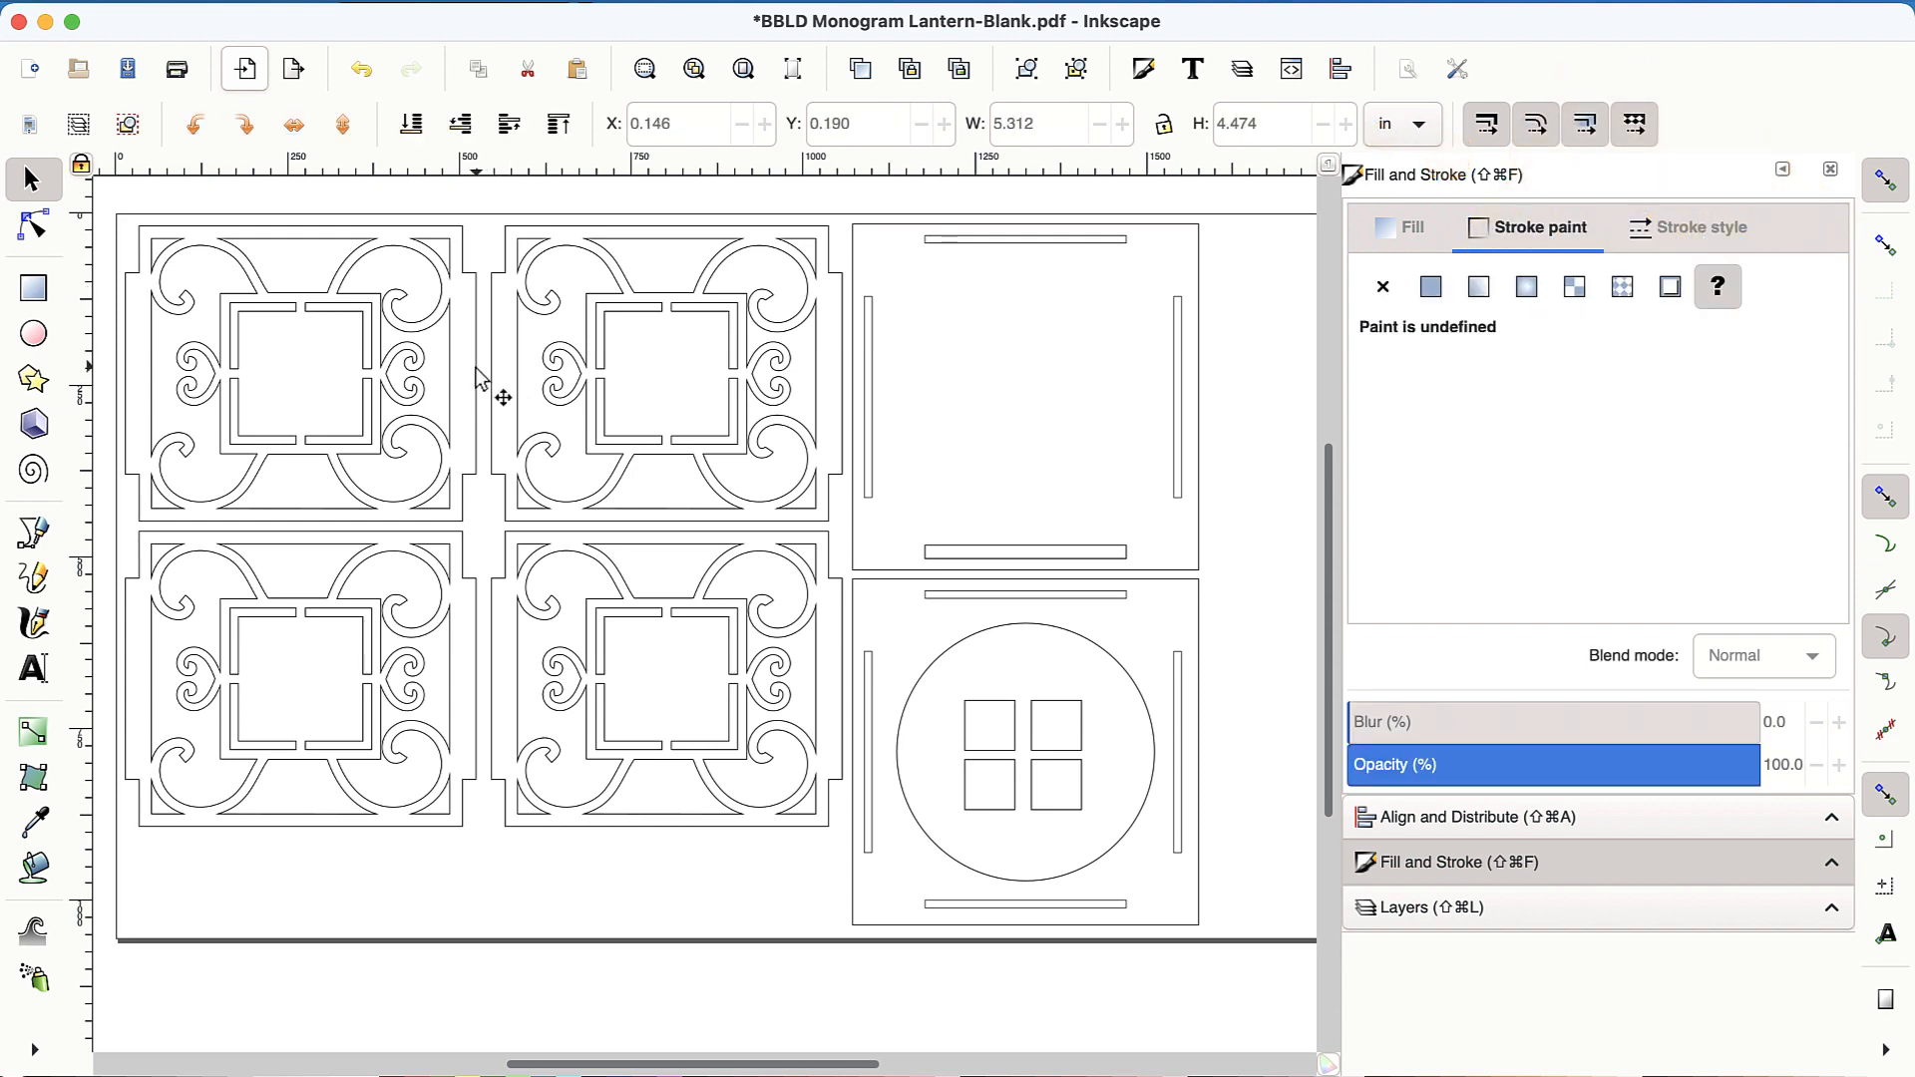
shift+click(466, 641)
key(Delete)
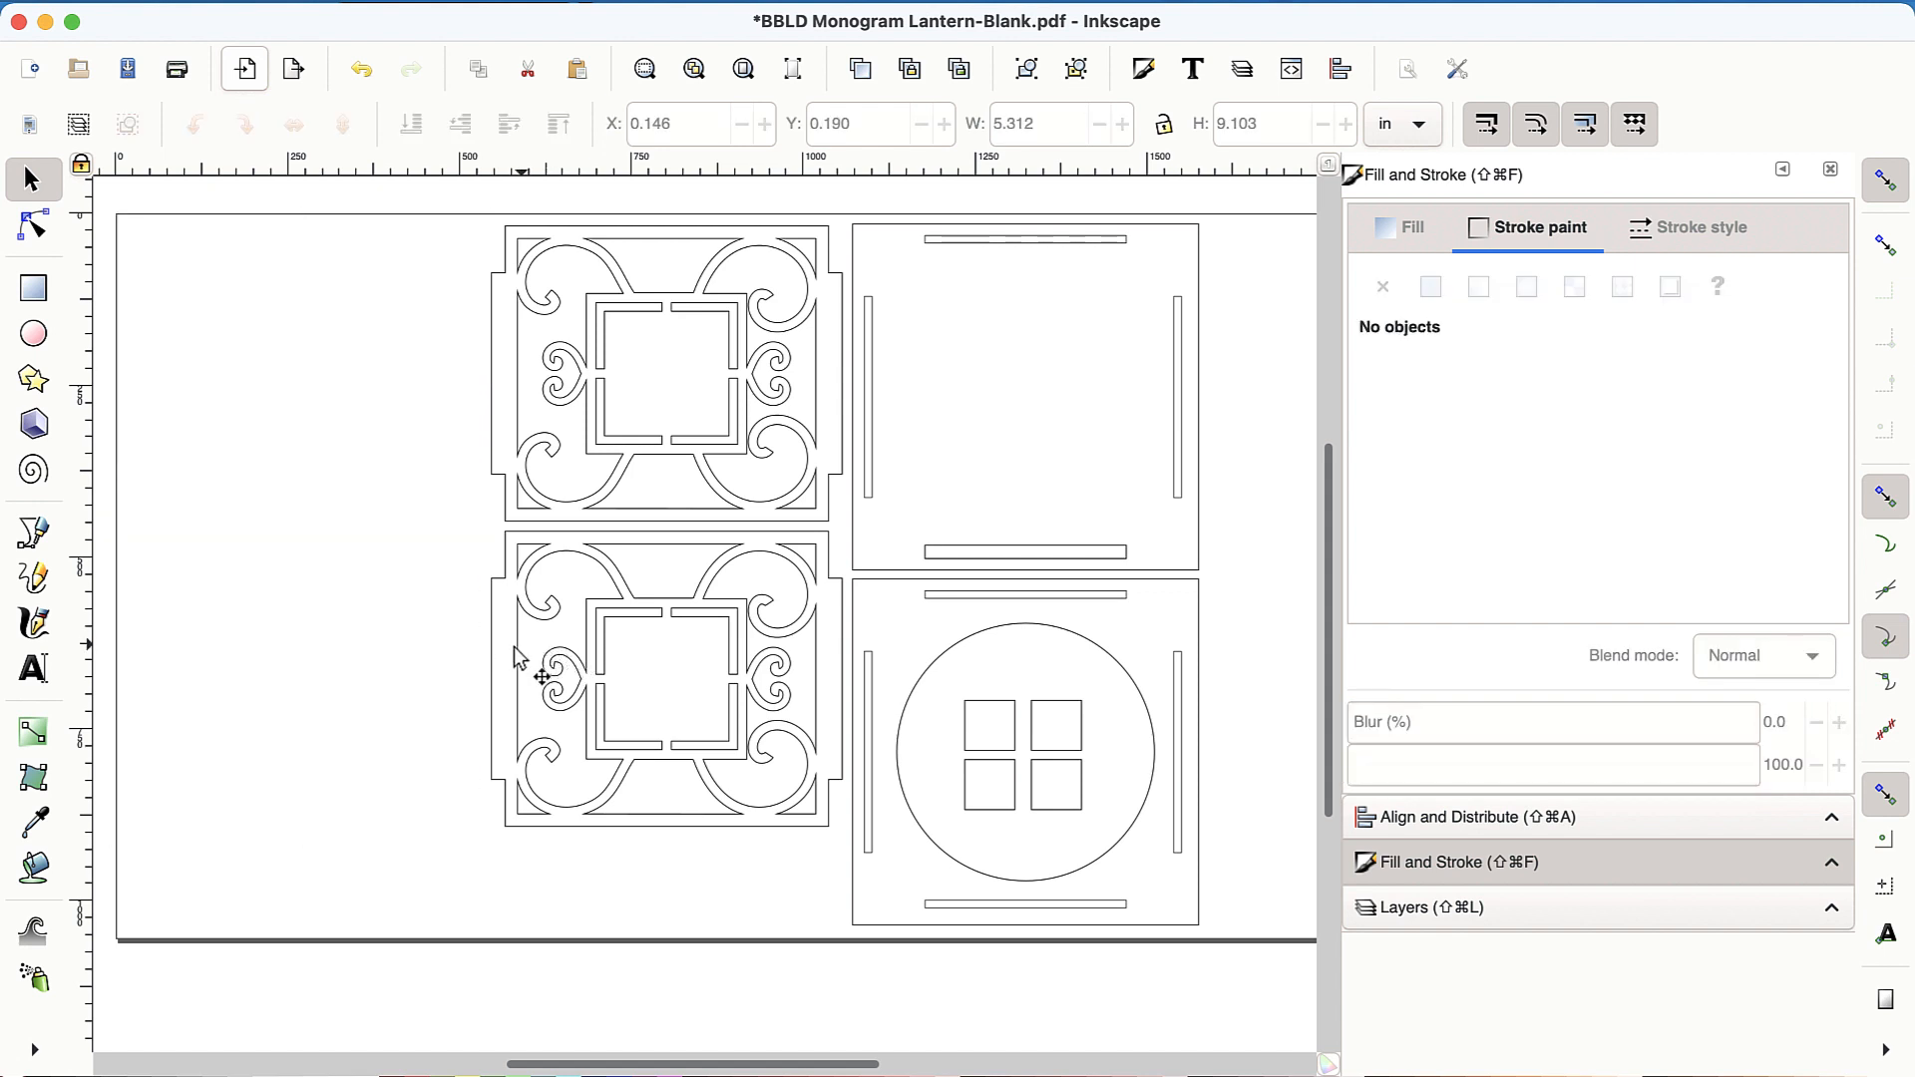
click(528, 660)
key(Delete)
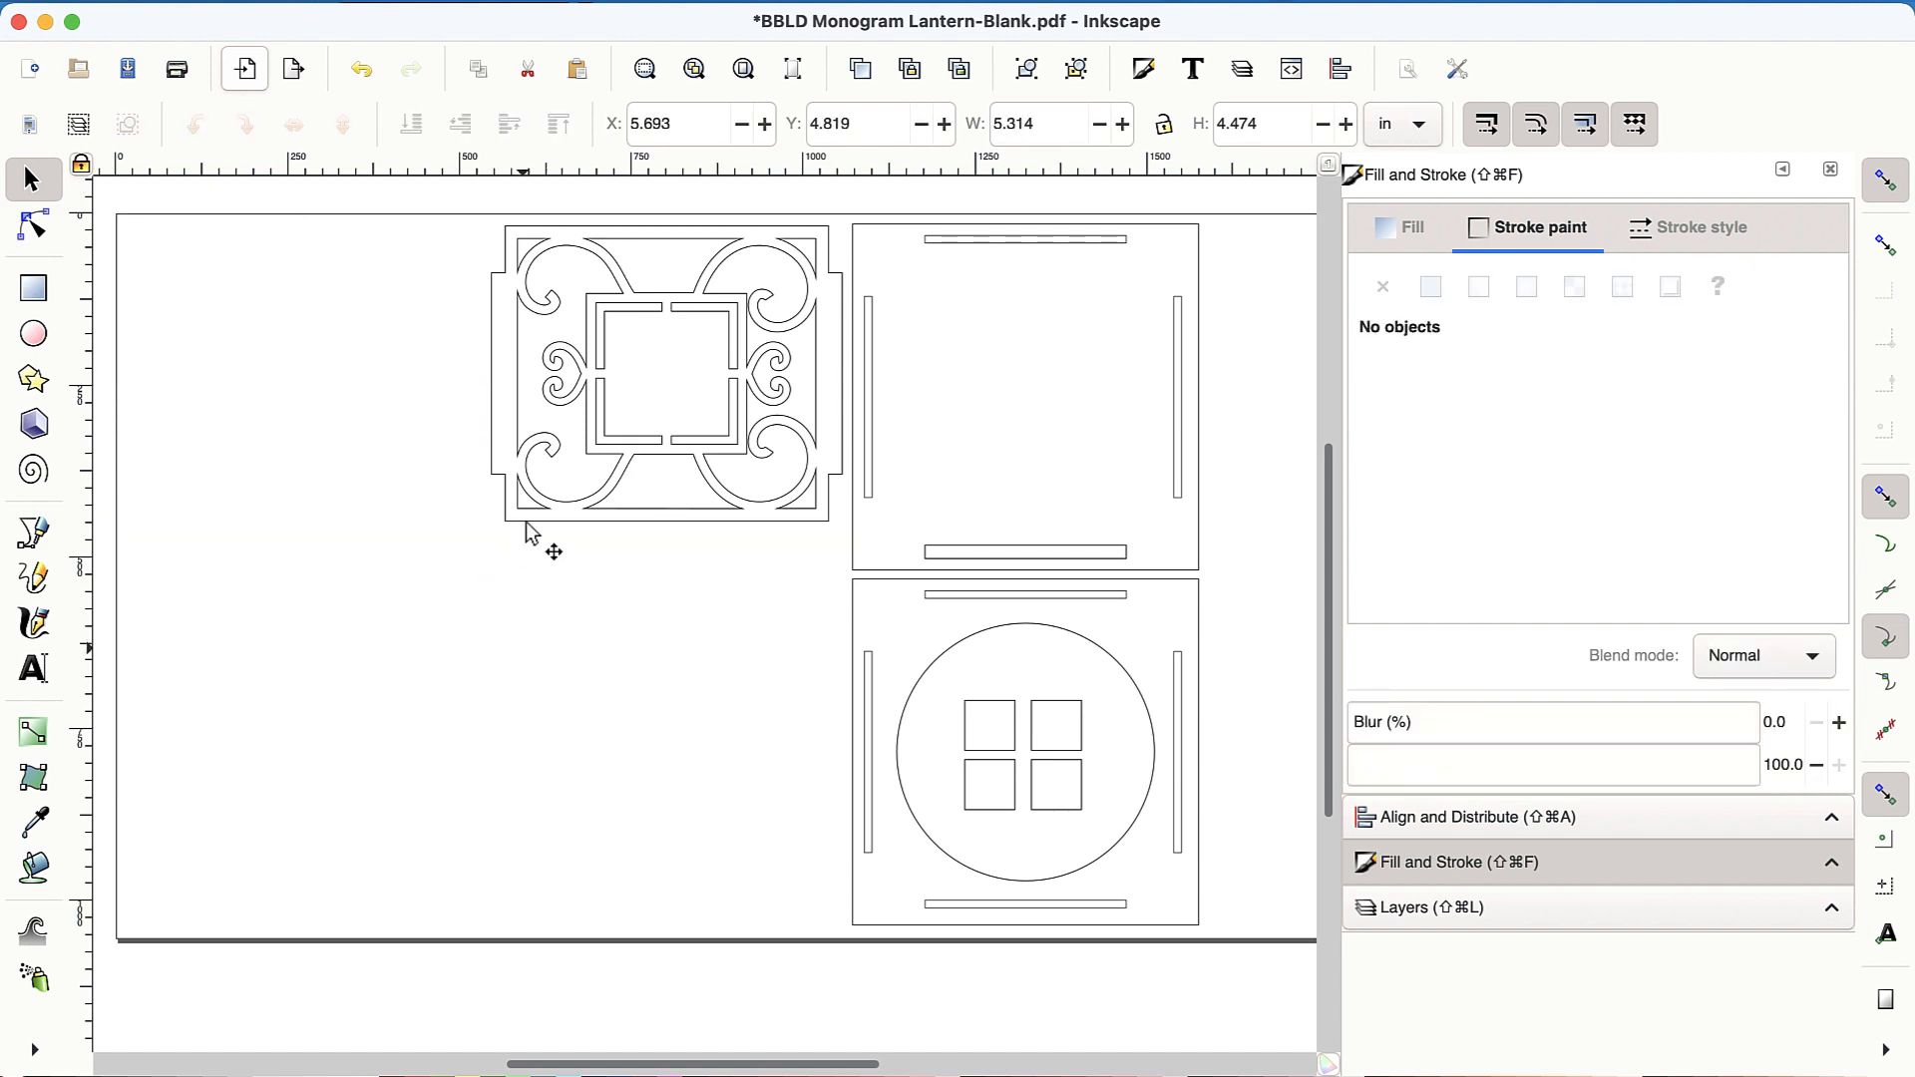
scroll(505, 502, up, 3)
scroll(504, 502, up, 3)
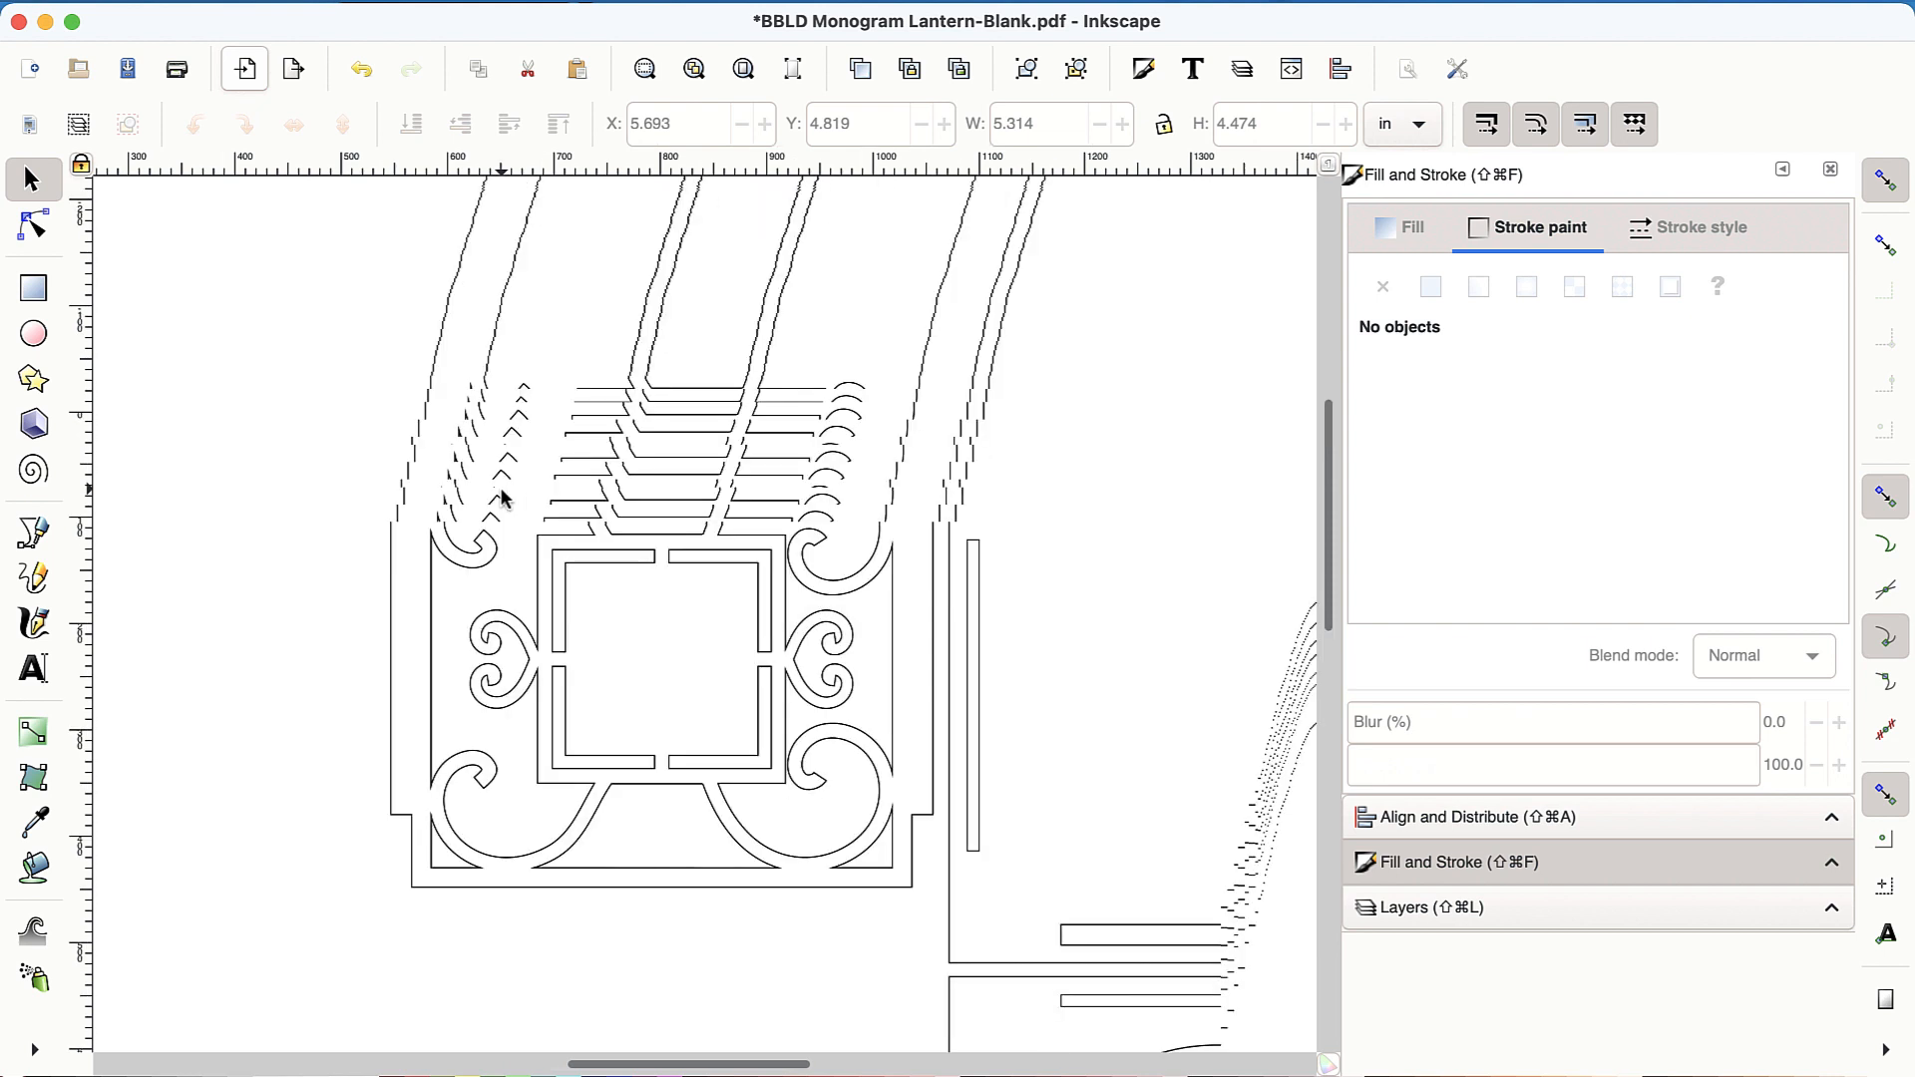
scroll(505, 501, up, 3)
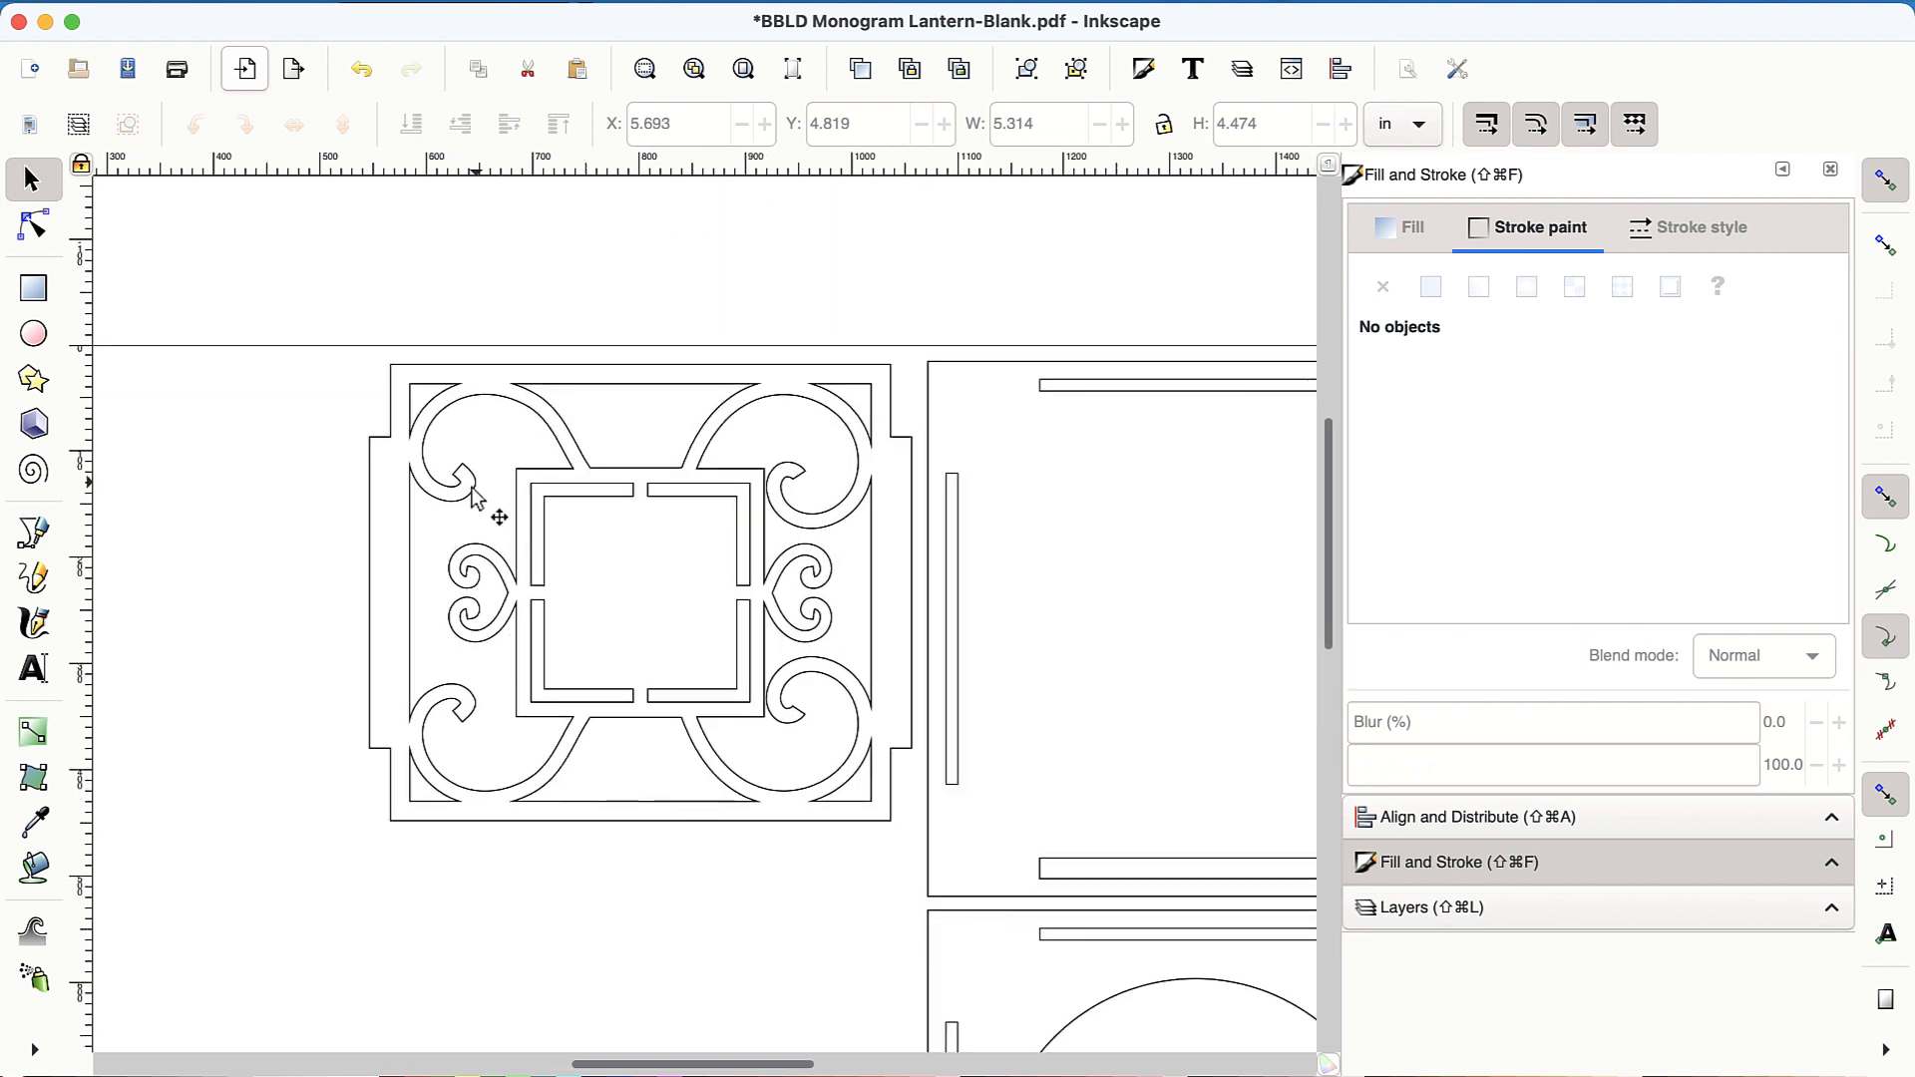
Draw a thin vertical rectangle left of the ornate panel and show its size in inches.
click(32, 292)
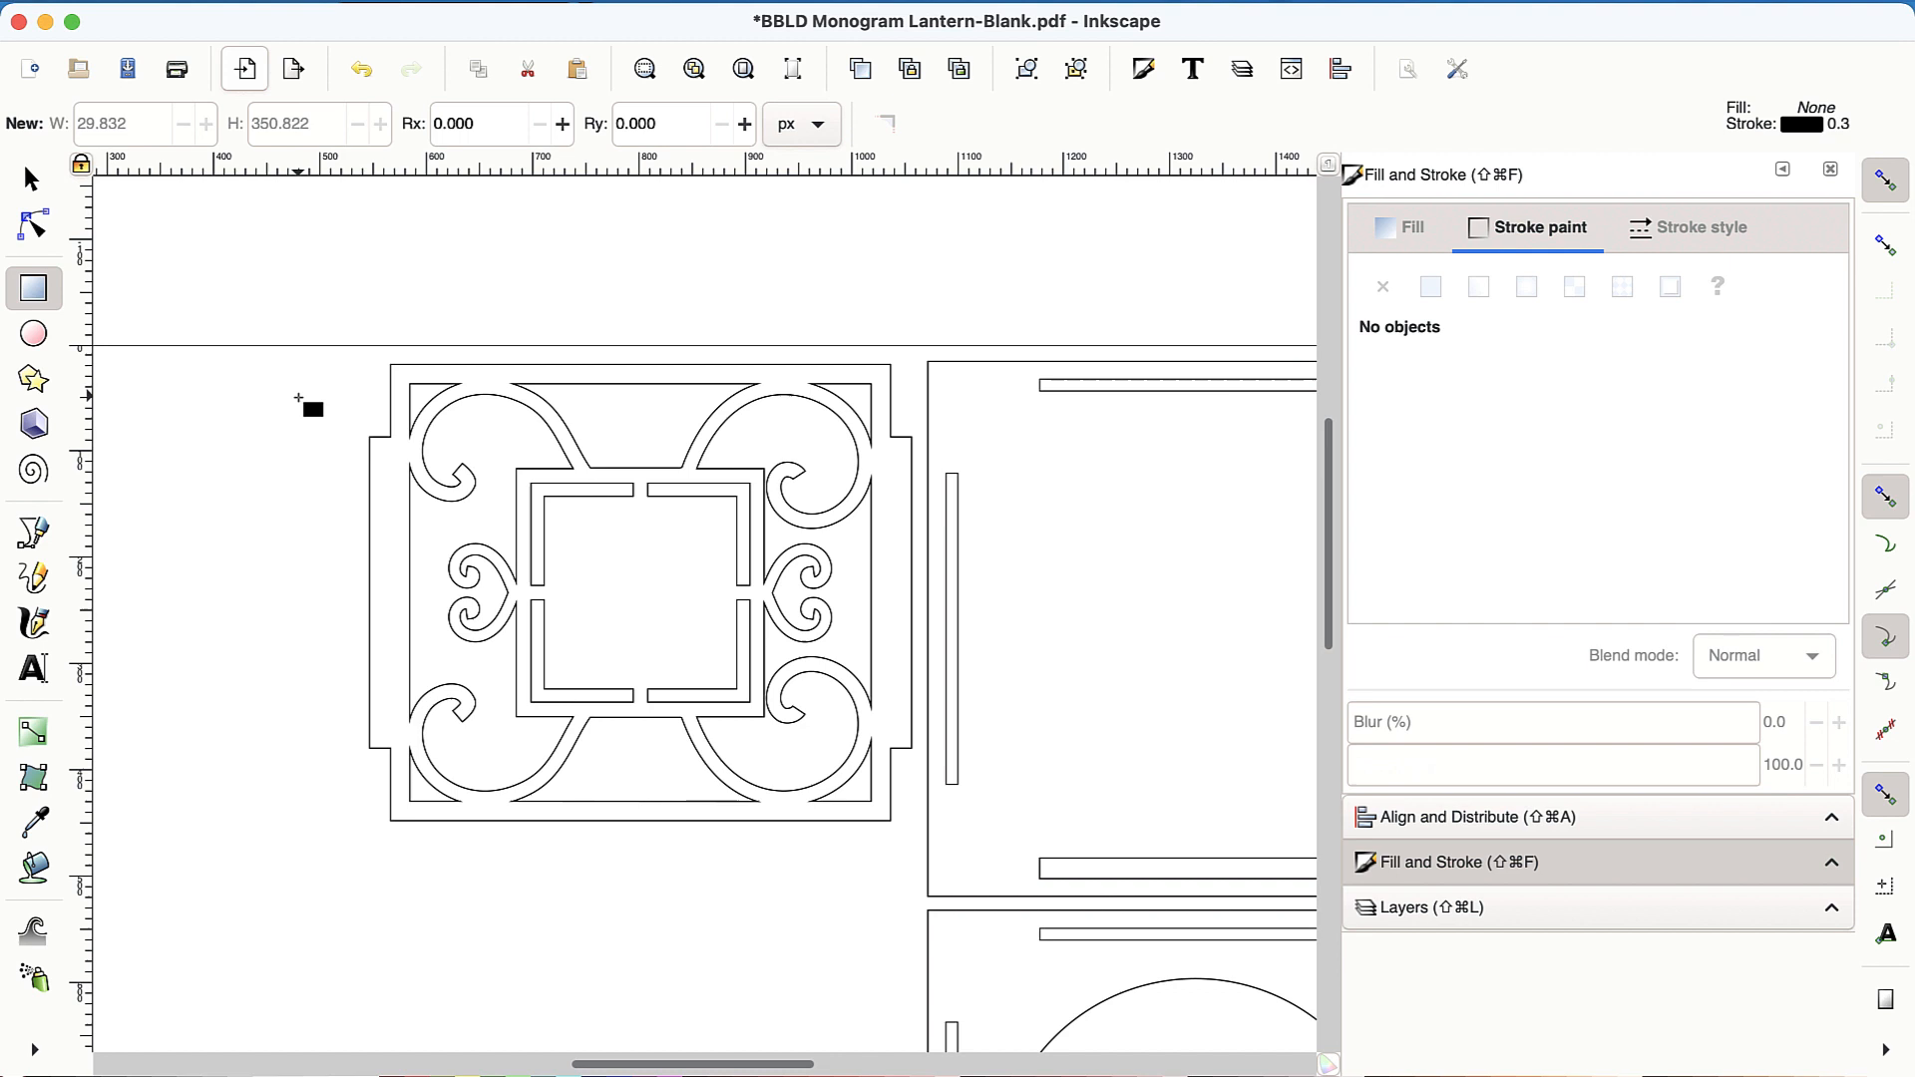
mouse_move(299, 397)
mouse_down()
mouse_move(338, 833)
mouse_move(317, 827)
mouse_up()
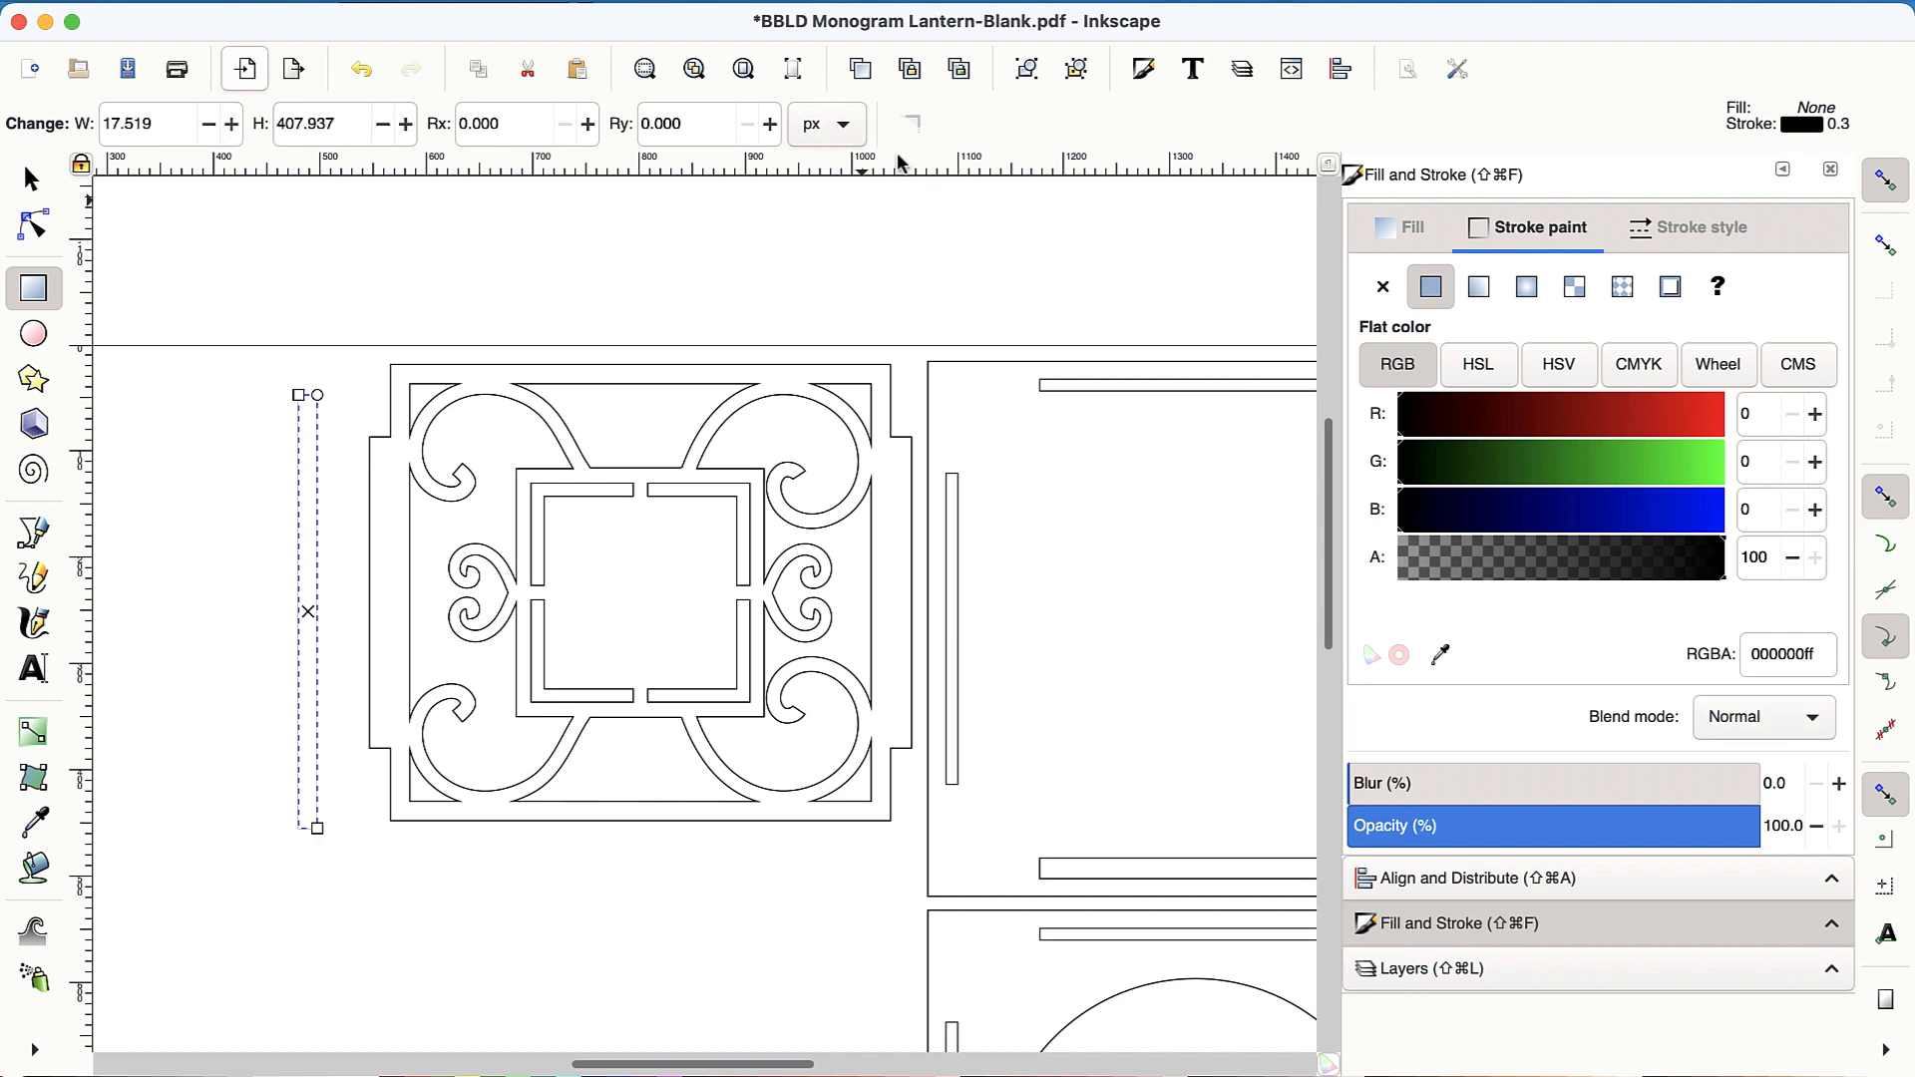
click(846, 121)
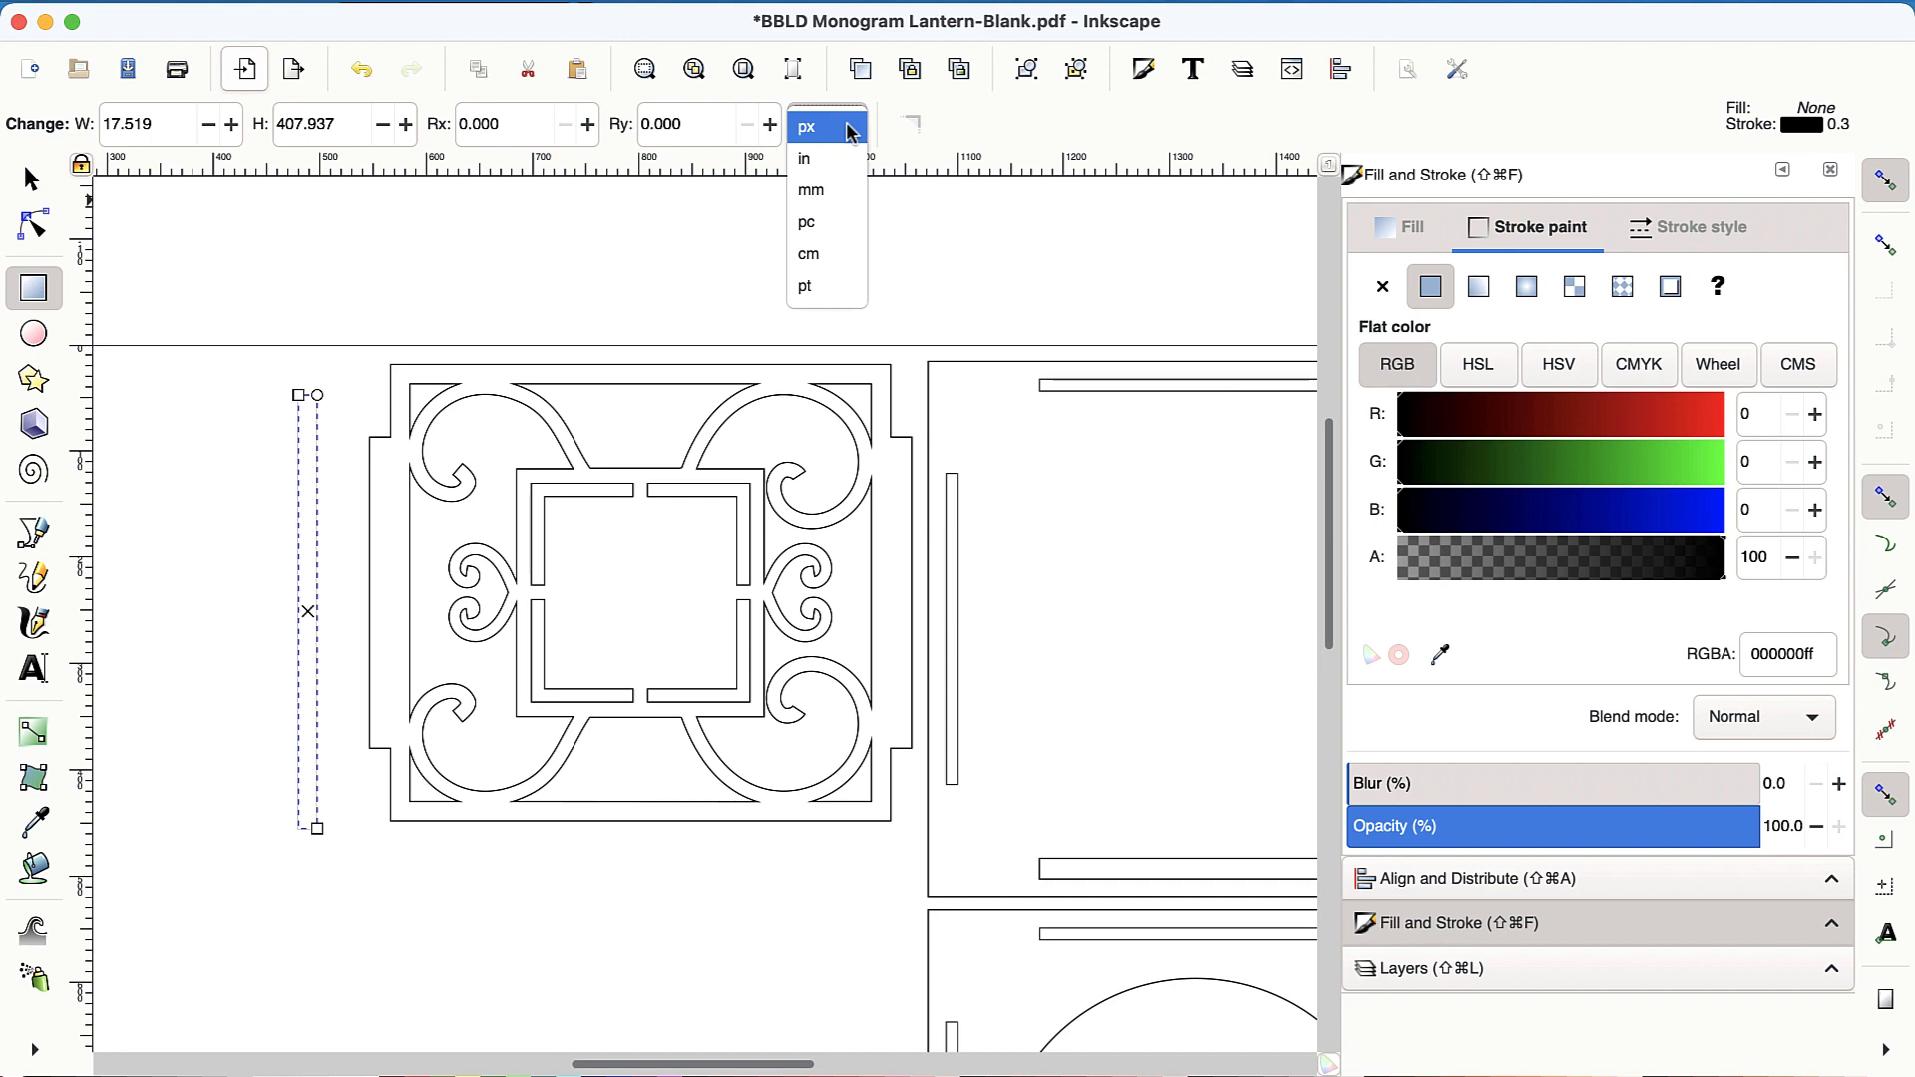
click(821, 135)
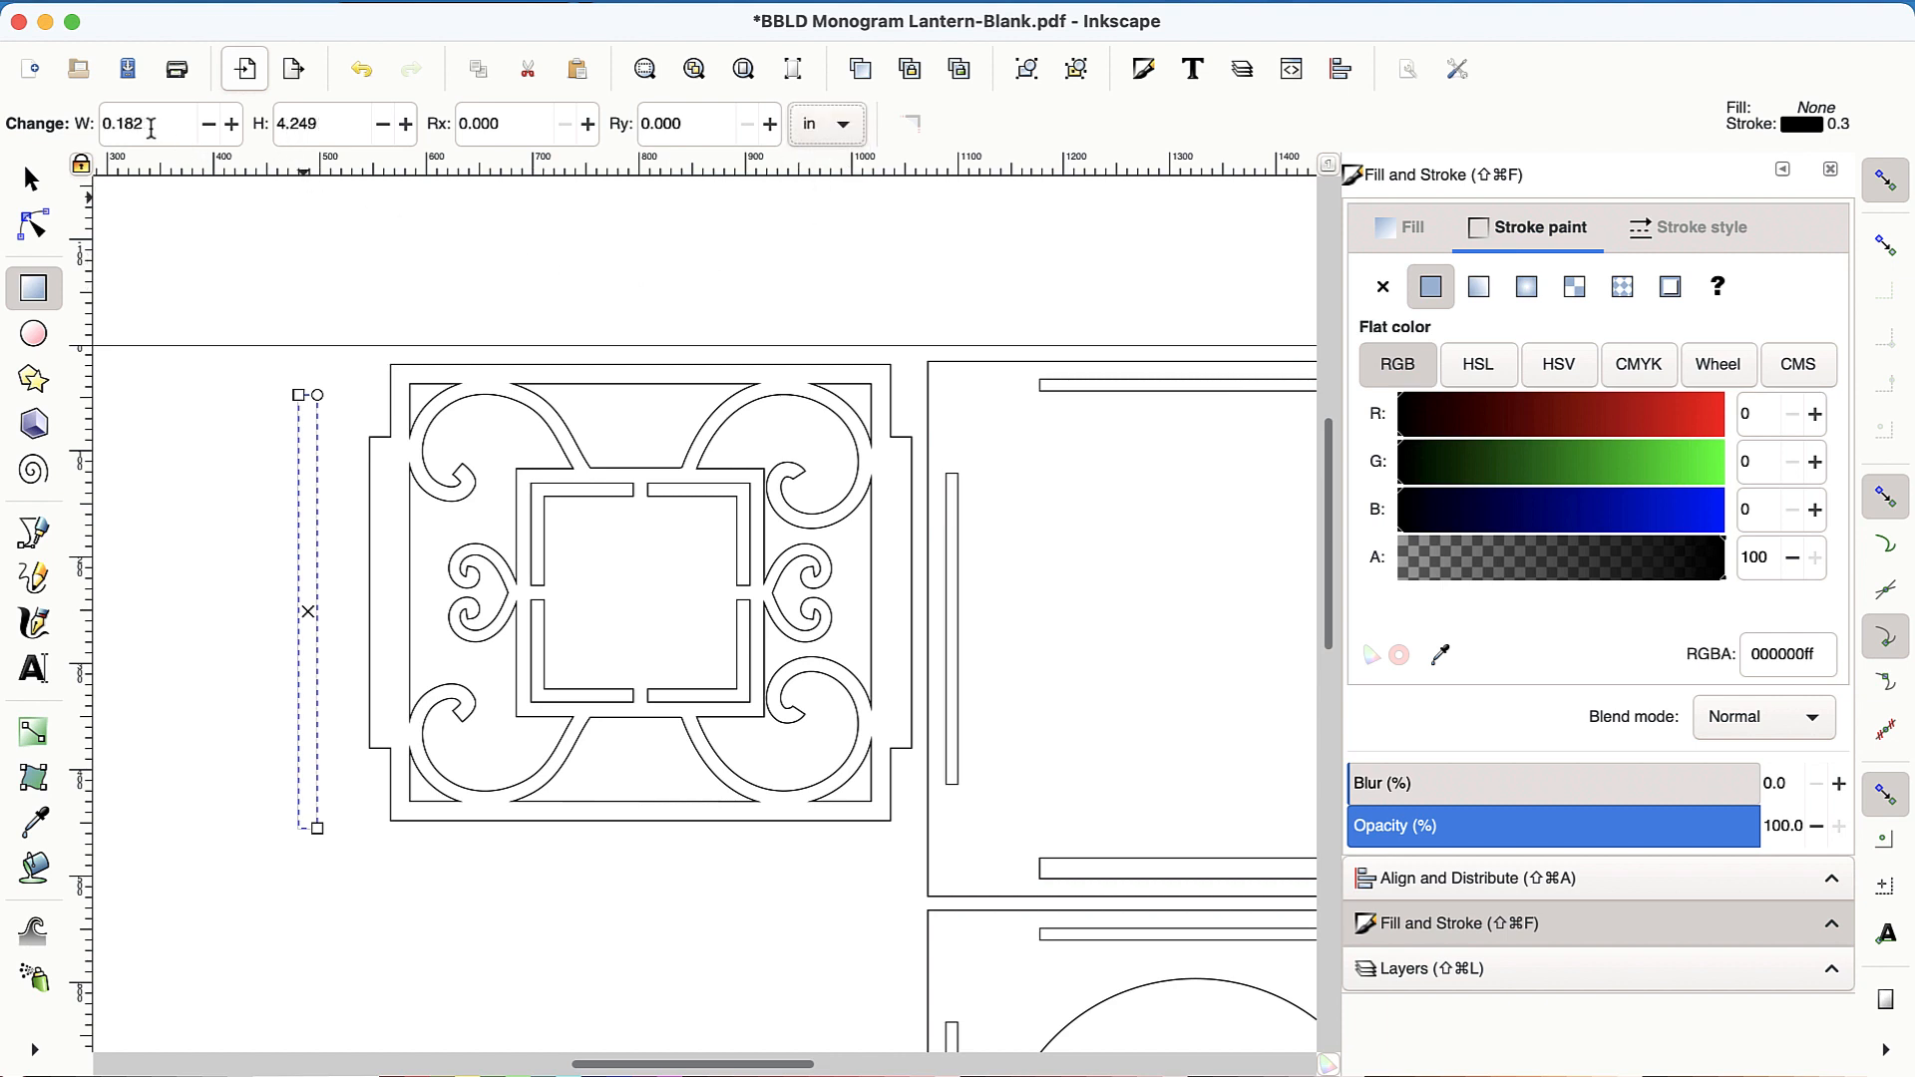
Set the rectangle's width to 0.116 in and deselect it with the Selector.
drag(150, 127, 99, 125)
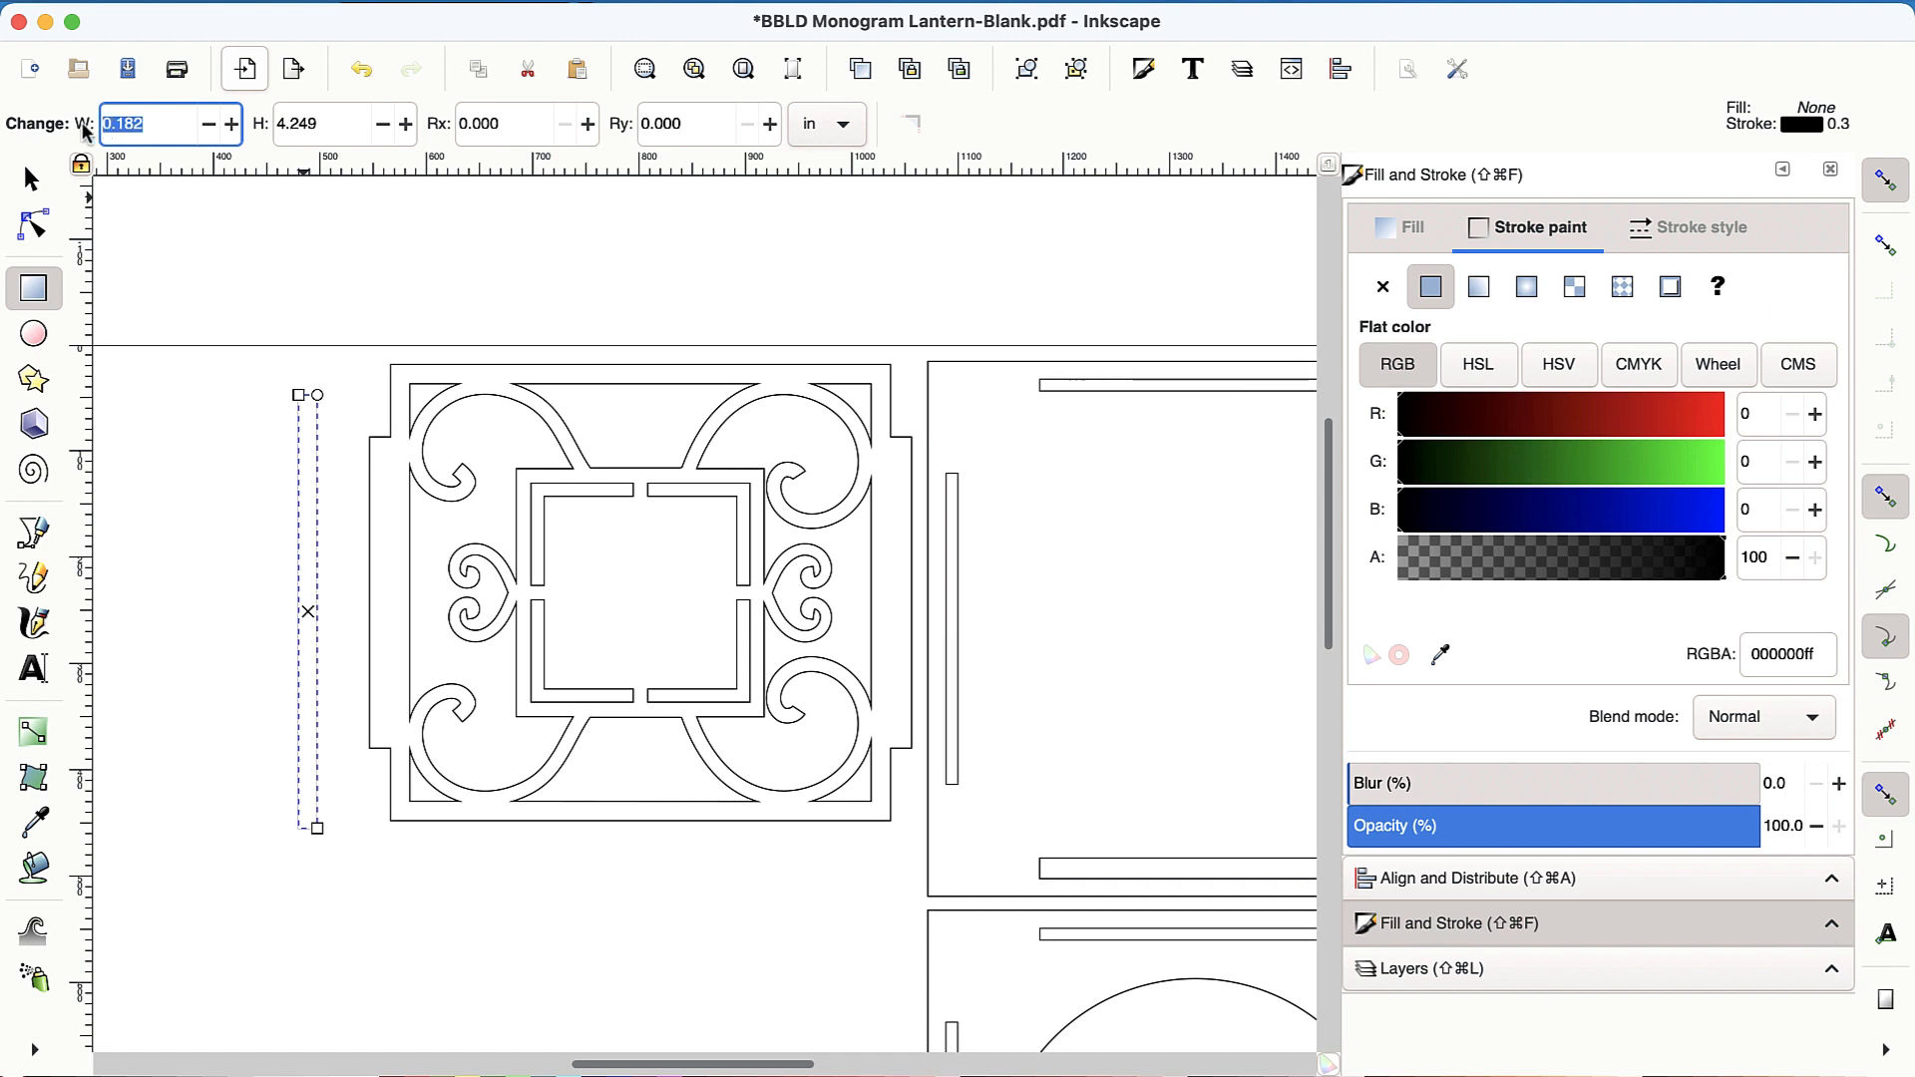
text(.116)
key(Tab)
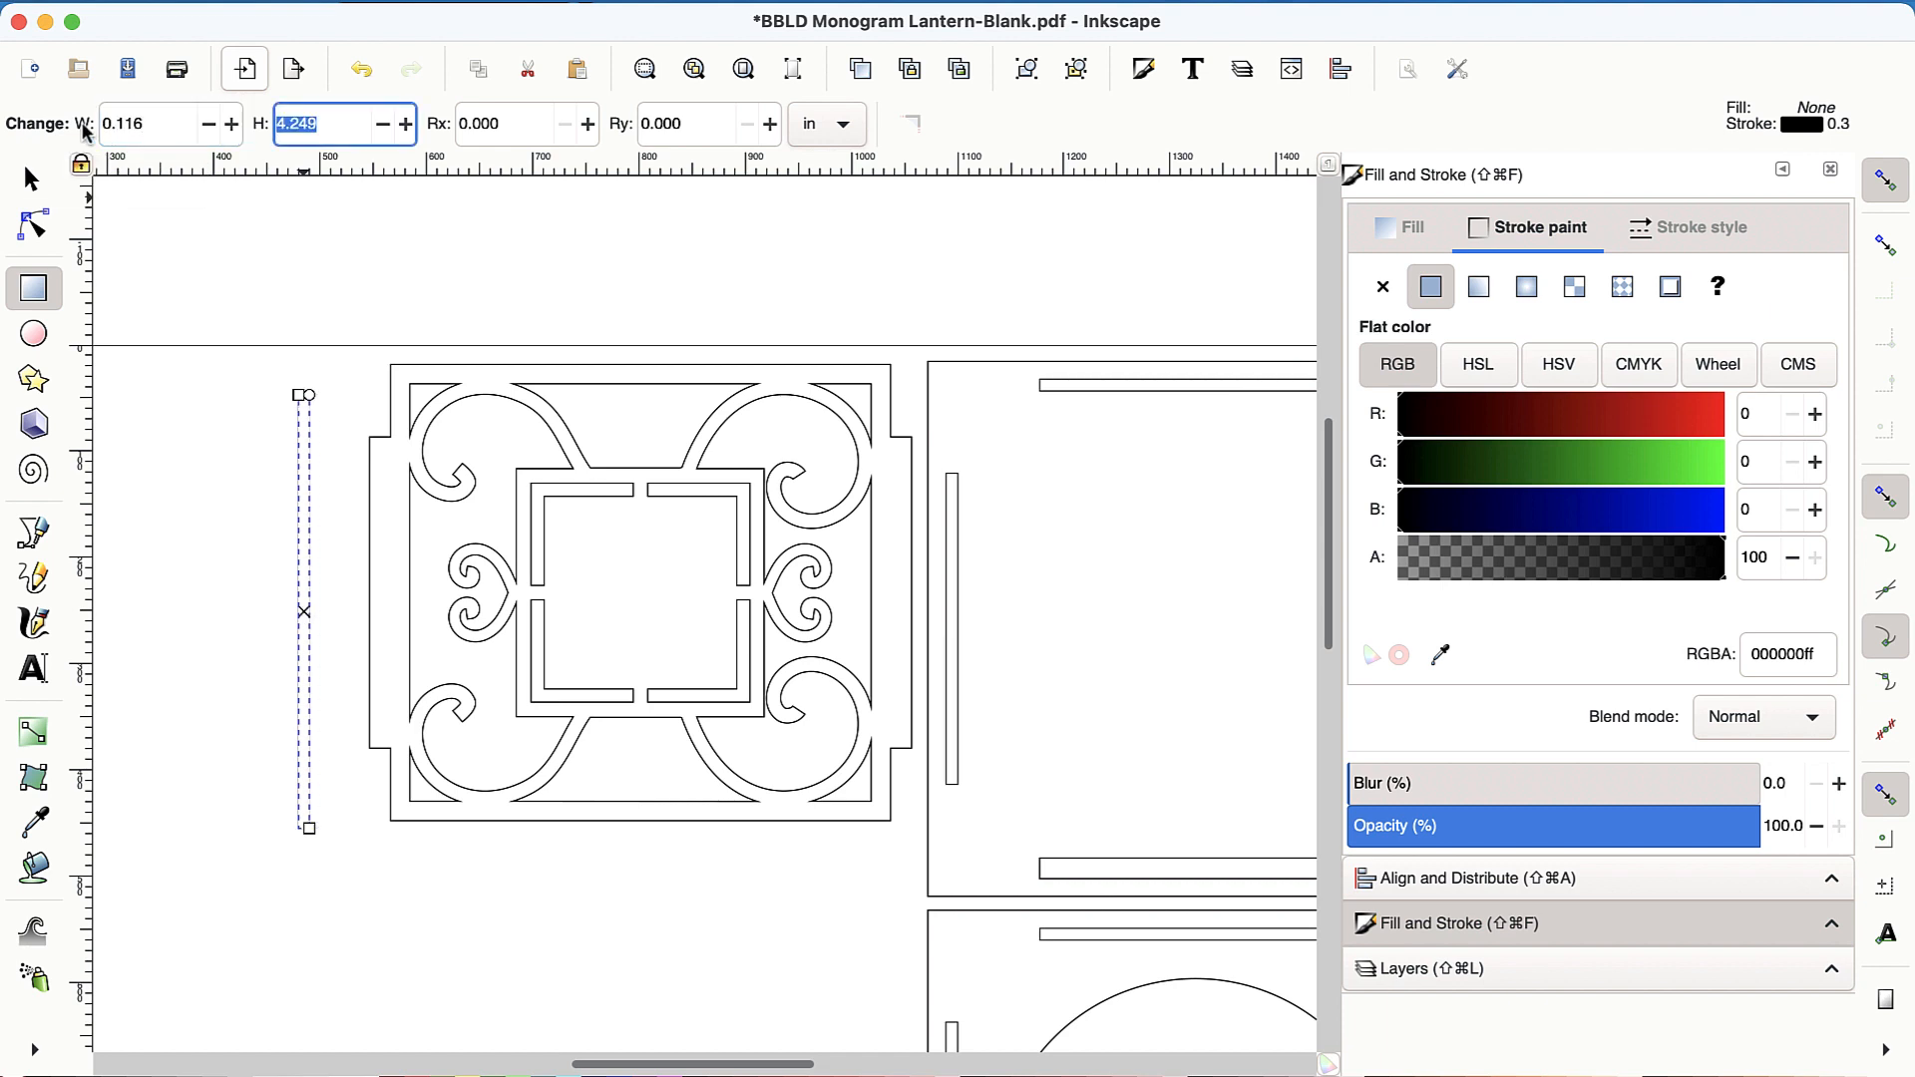
click(34, 183)
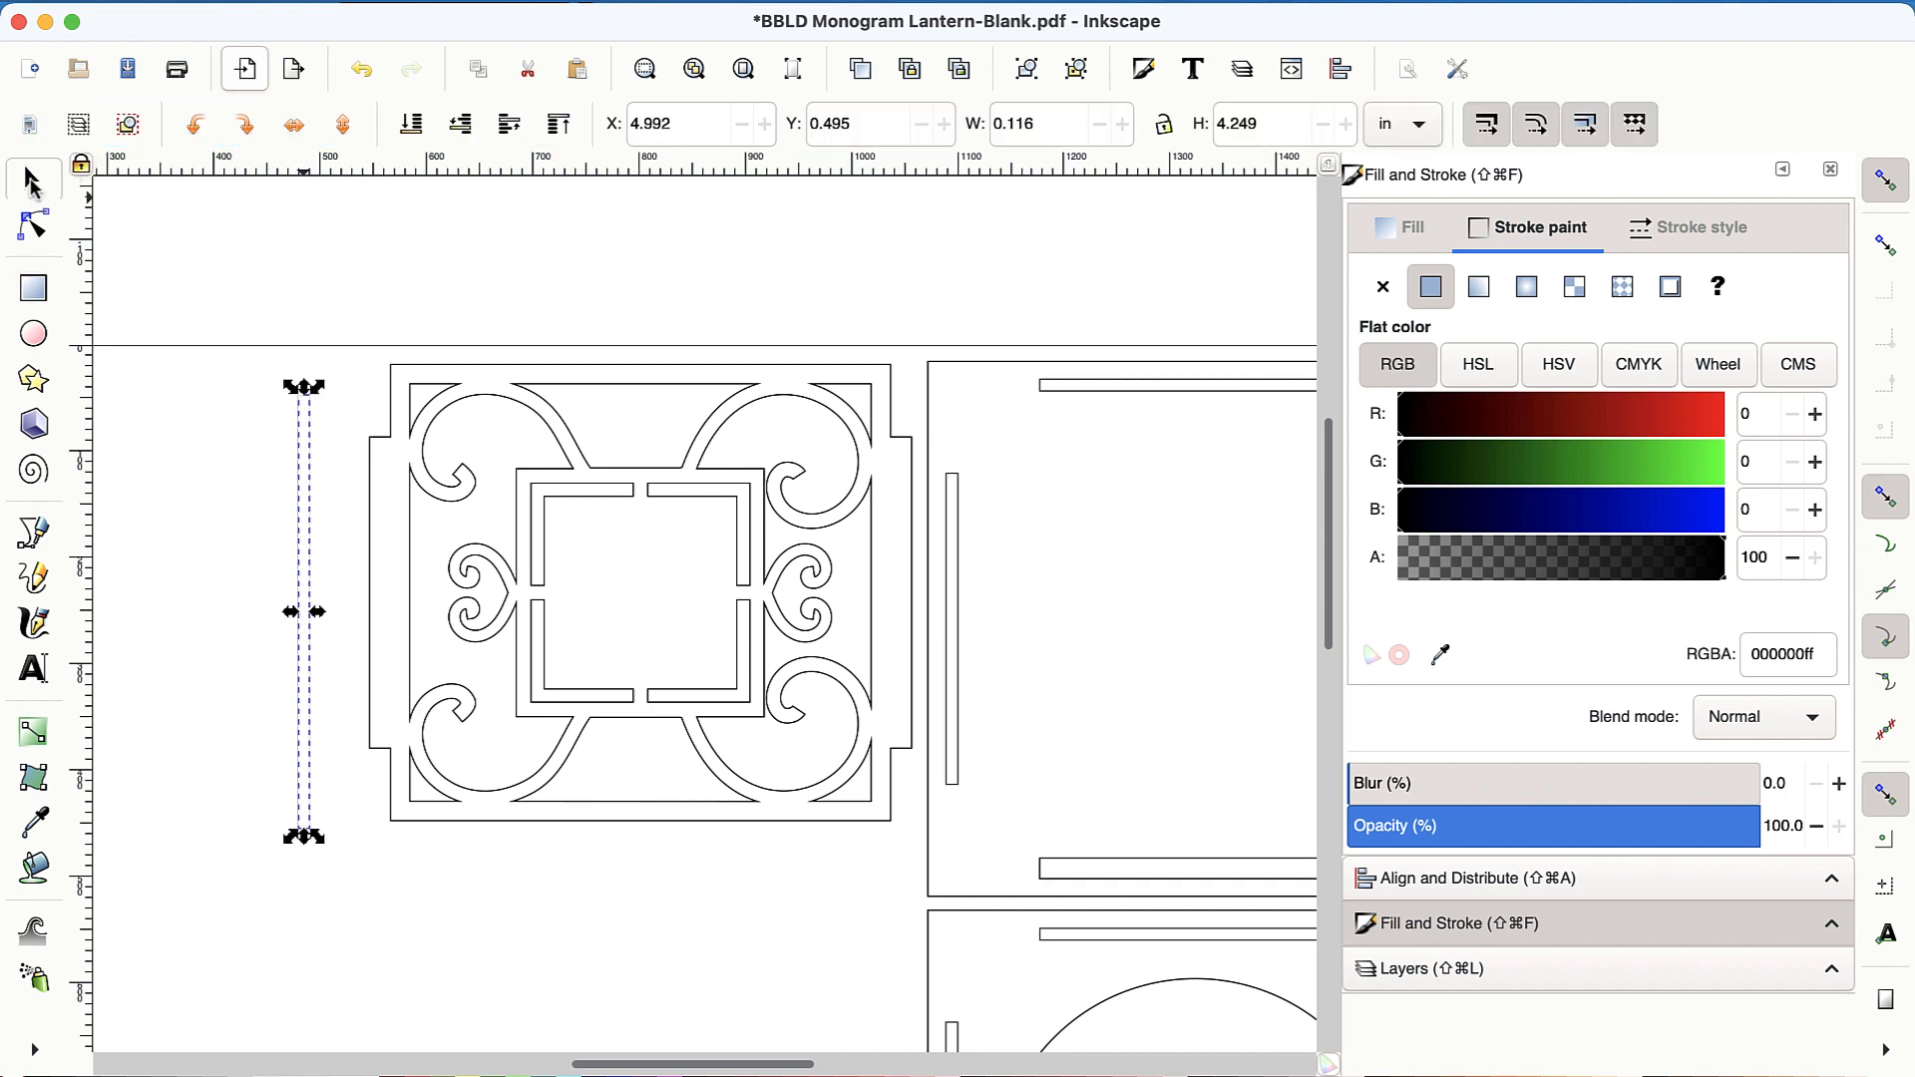
click(204, 488)
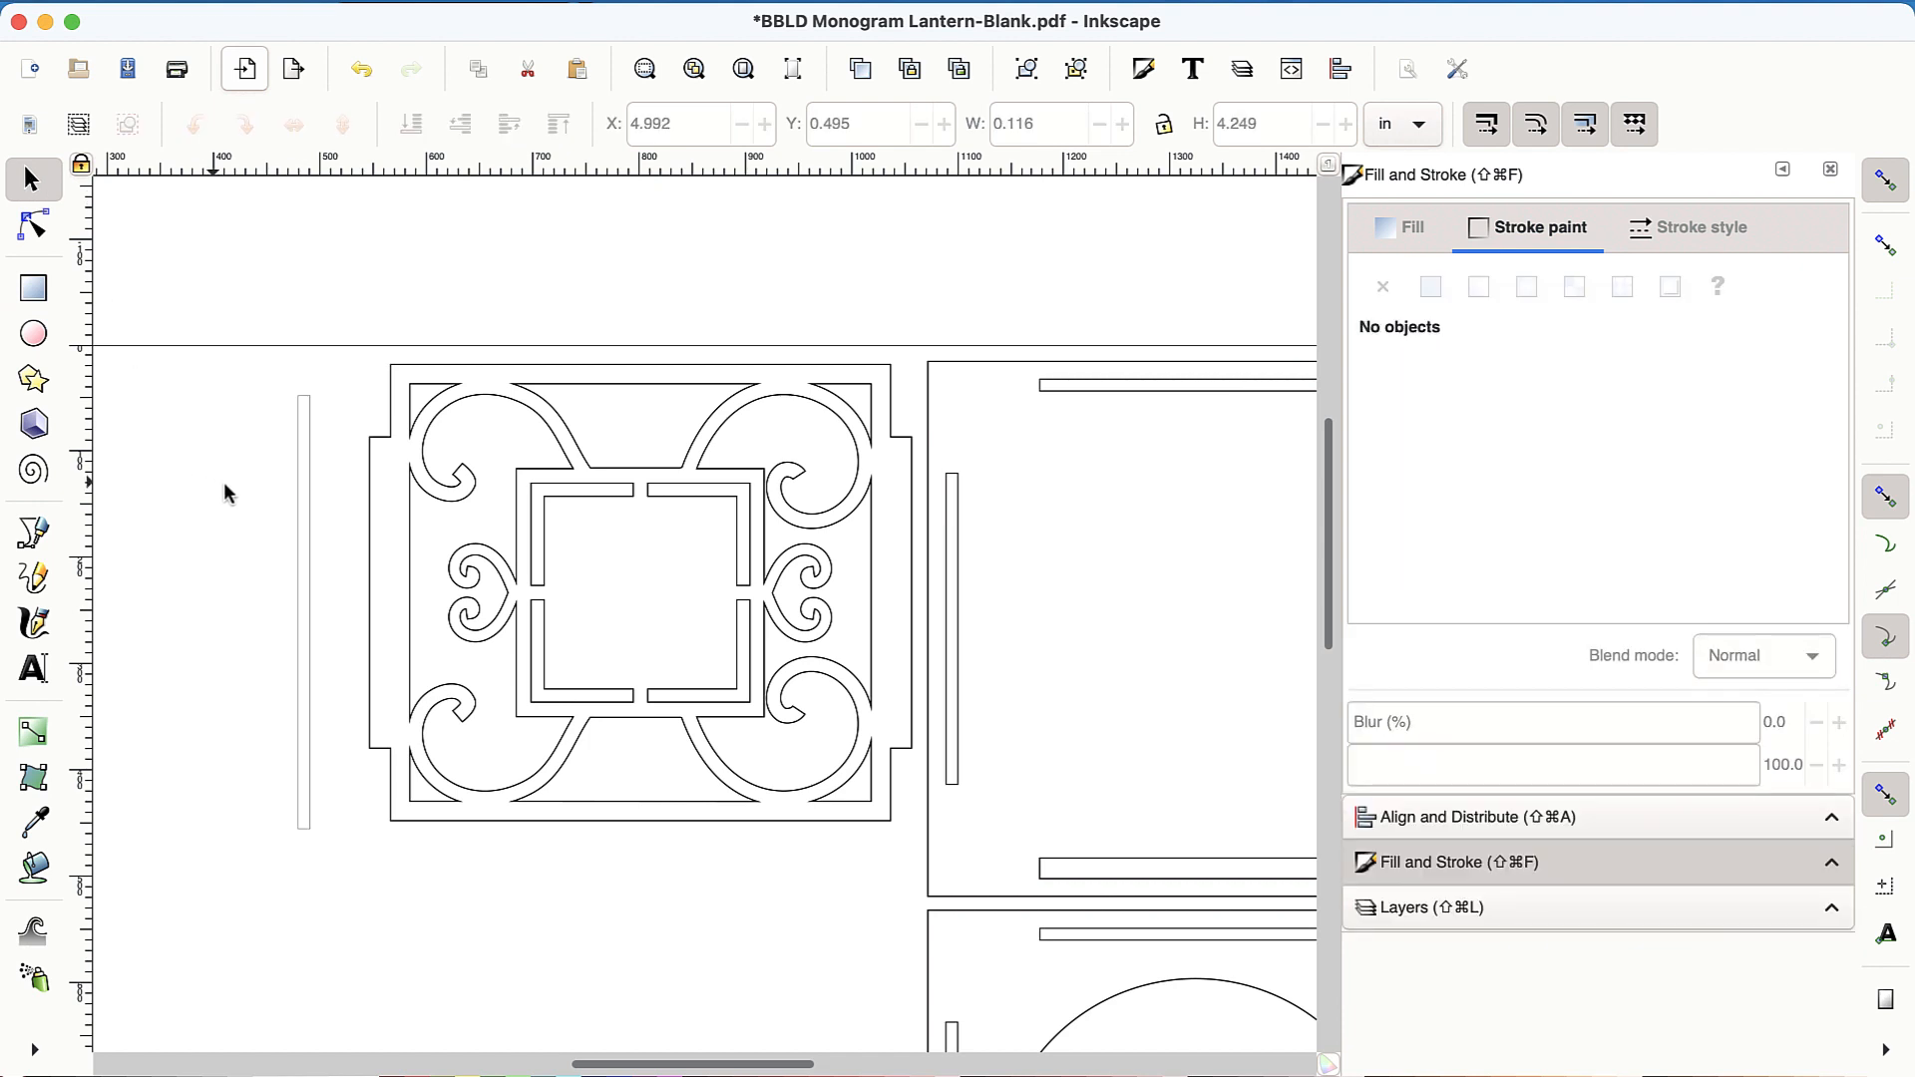
scroll(300, 541, up, 1)
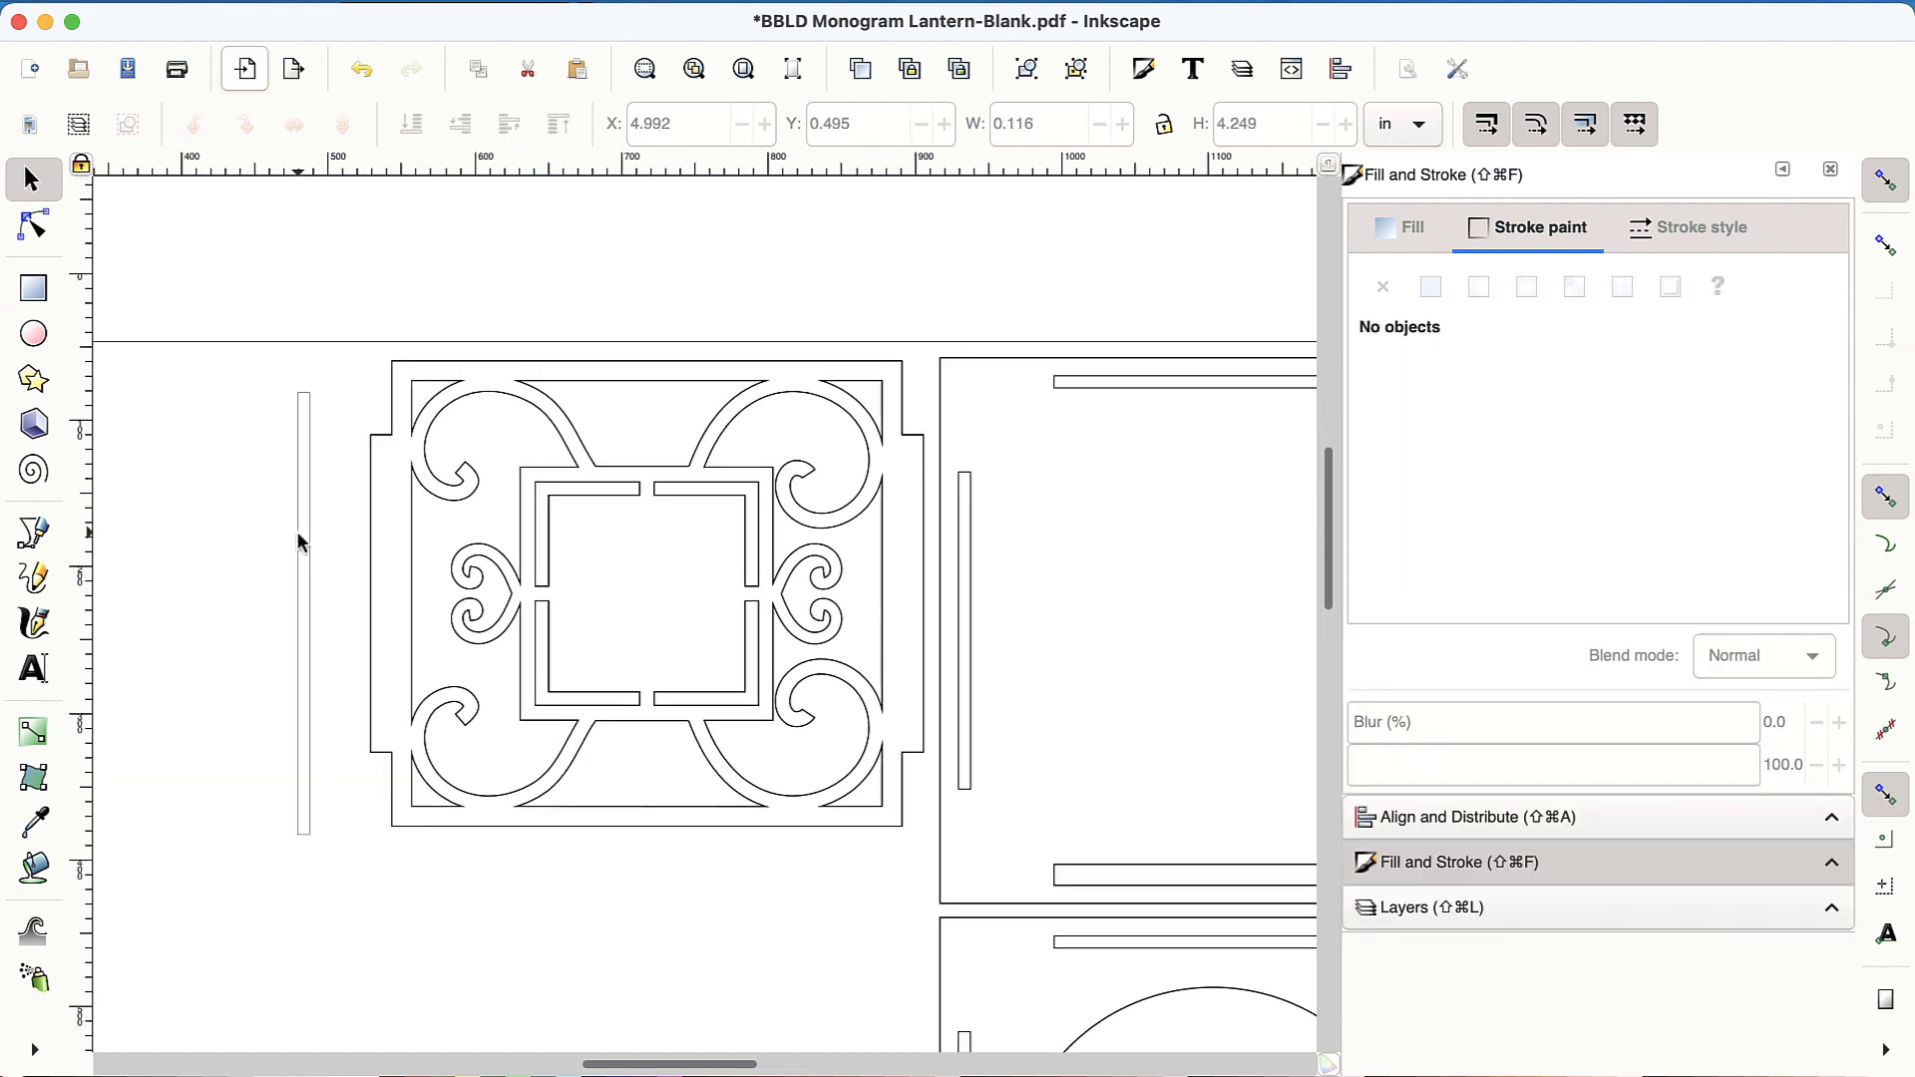
scroll(301, 542, up, 1)
scroll(300, 542, up, 1)
scroll(299, 541, up, 1)
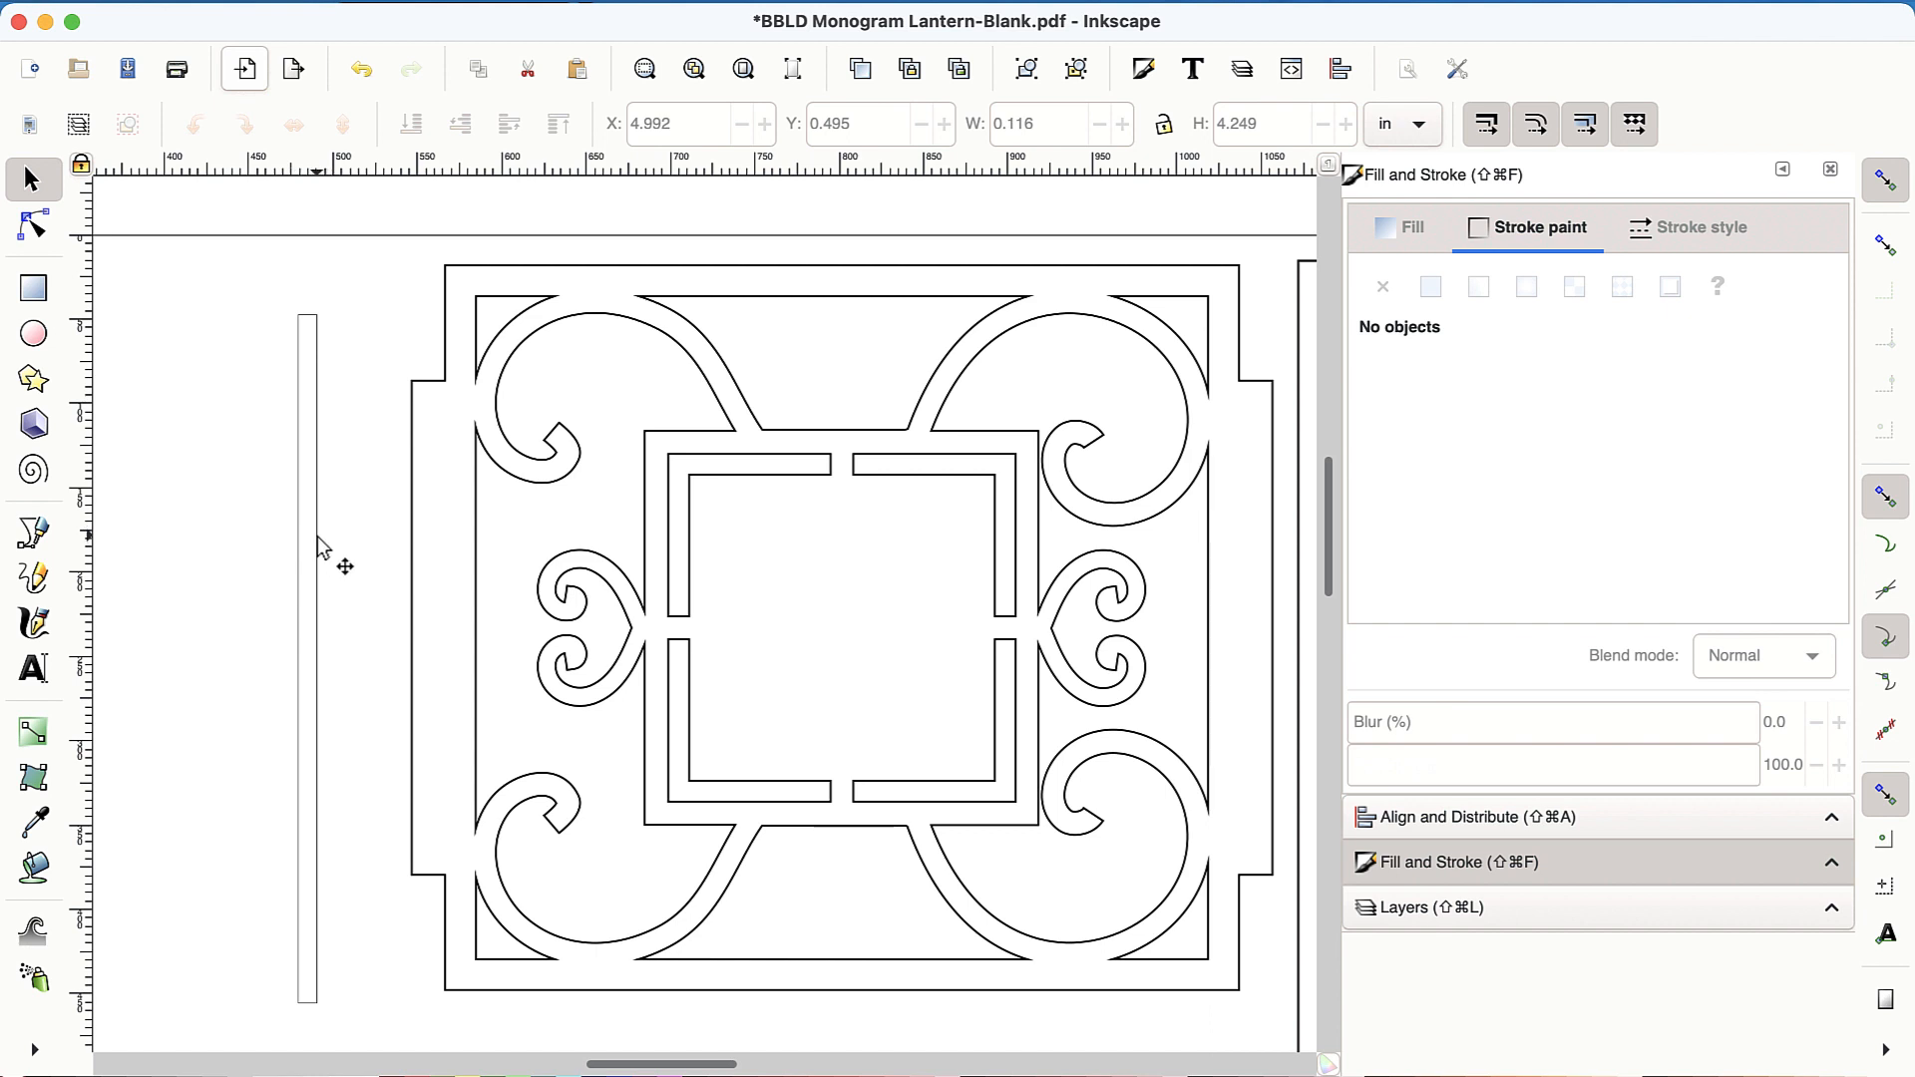
Place the thin rectangle against the panel's left edge and show the panel outline's nodes.
drag(403, 525, 434, 506)
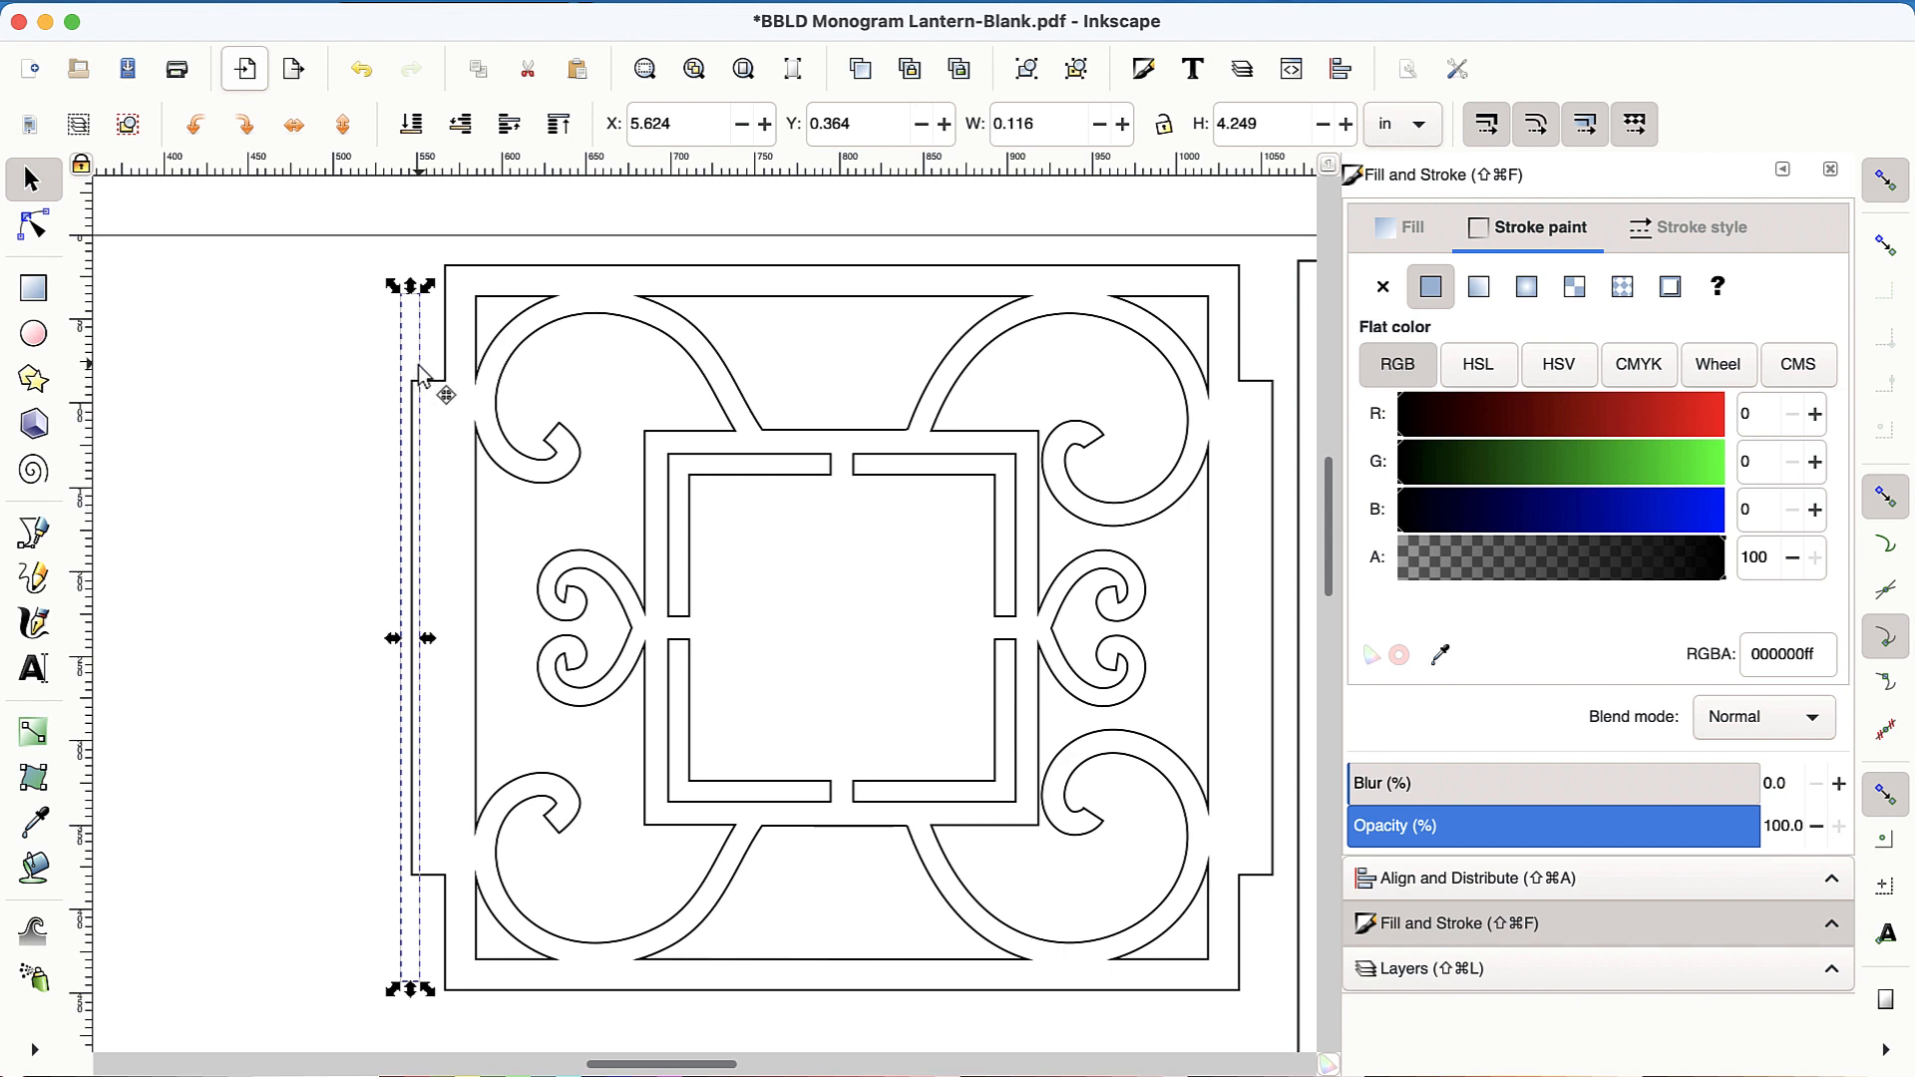
drag(425, 377, 449, 382)
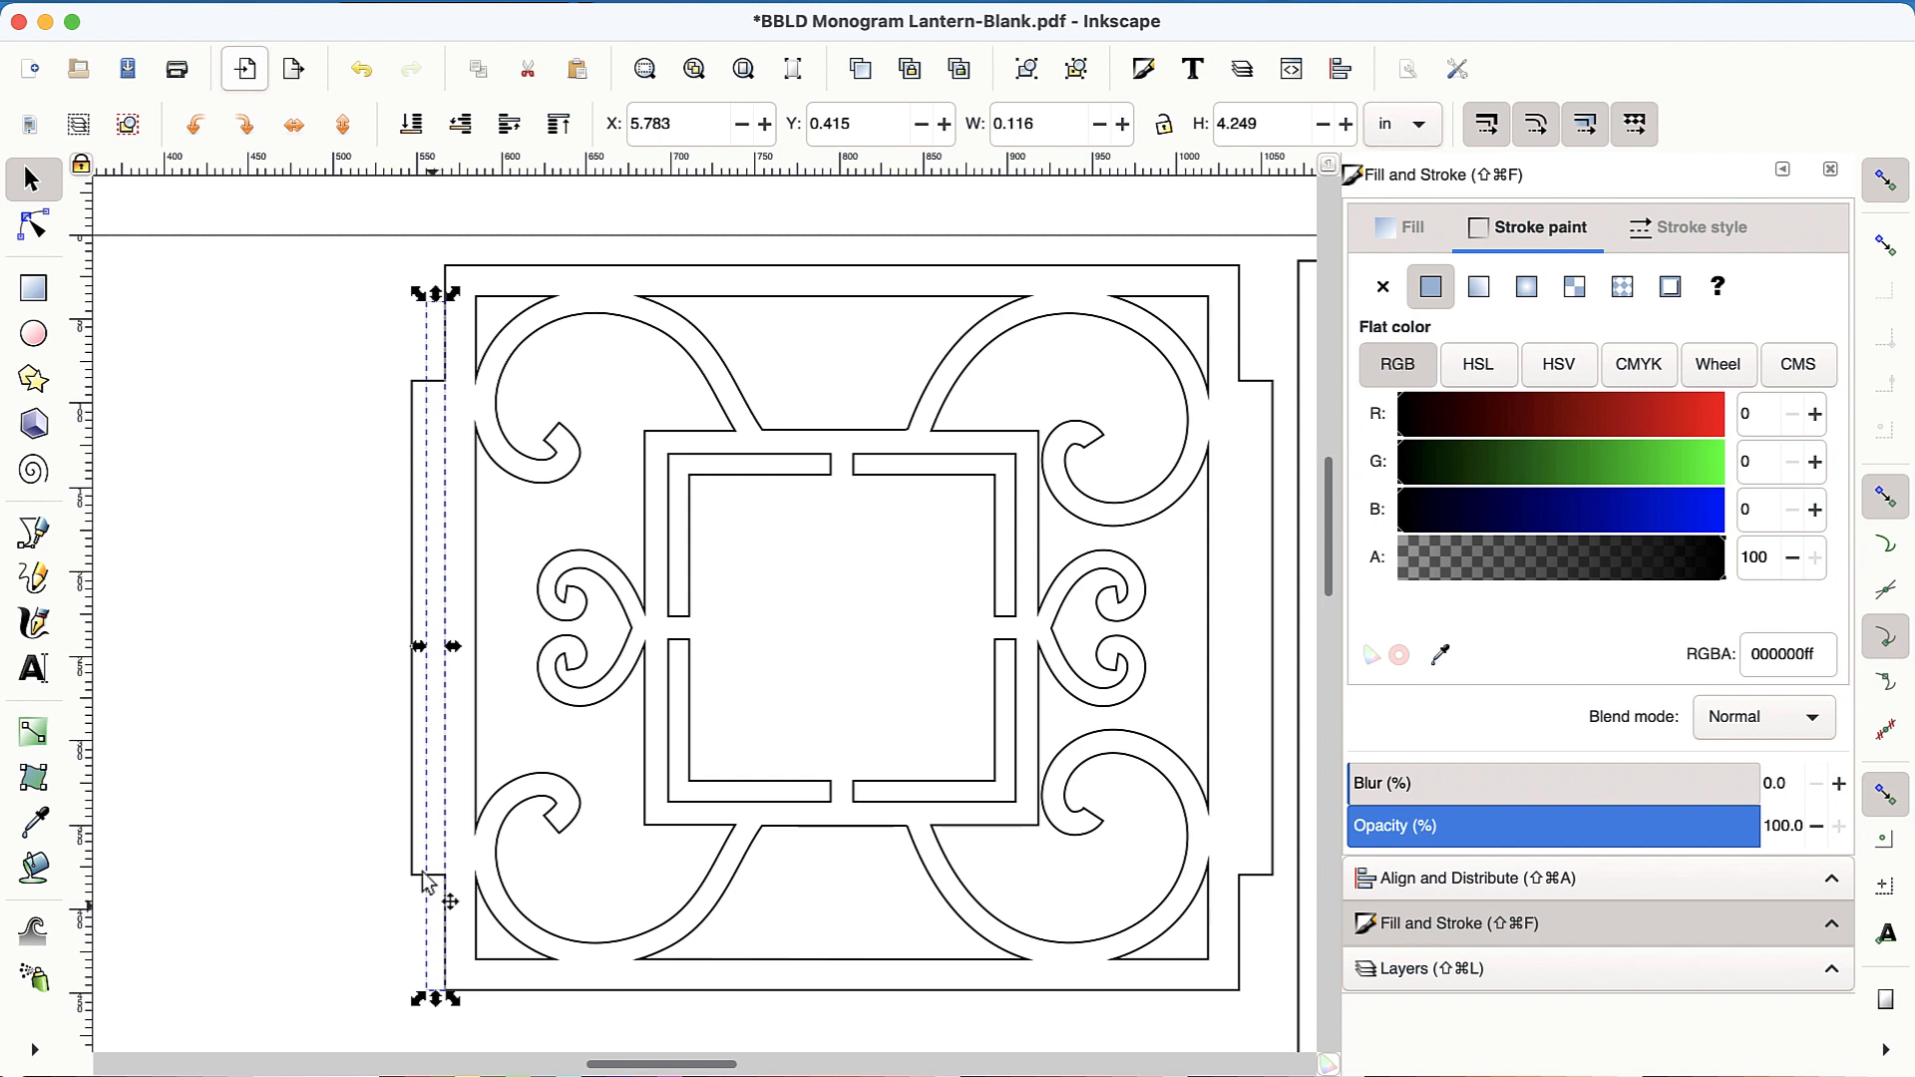
scroll(404, 838, up, 3)
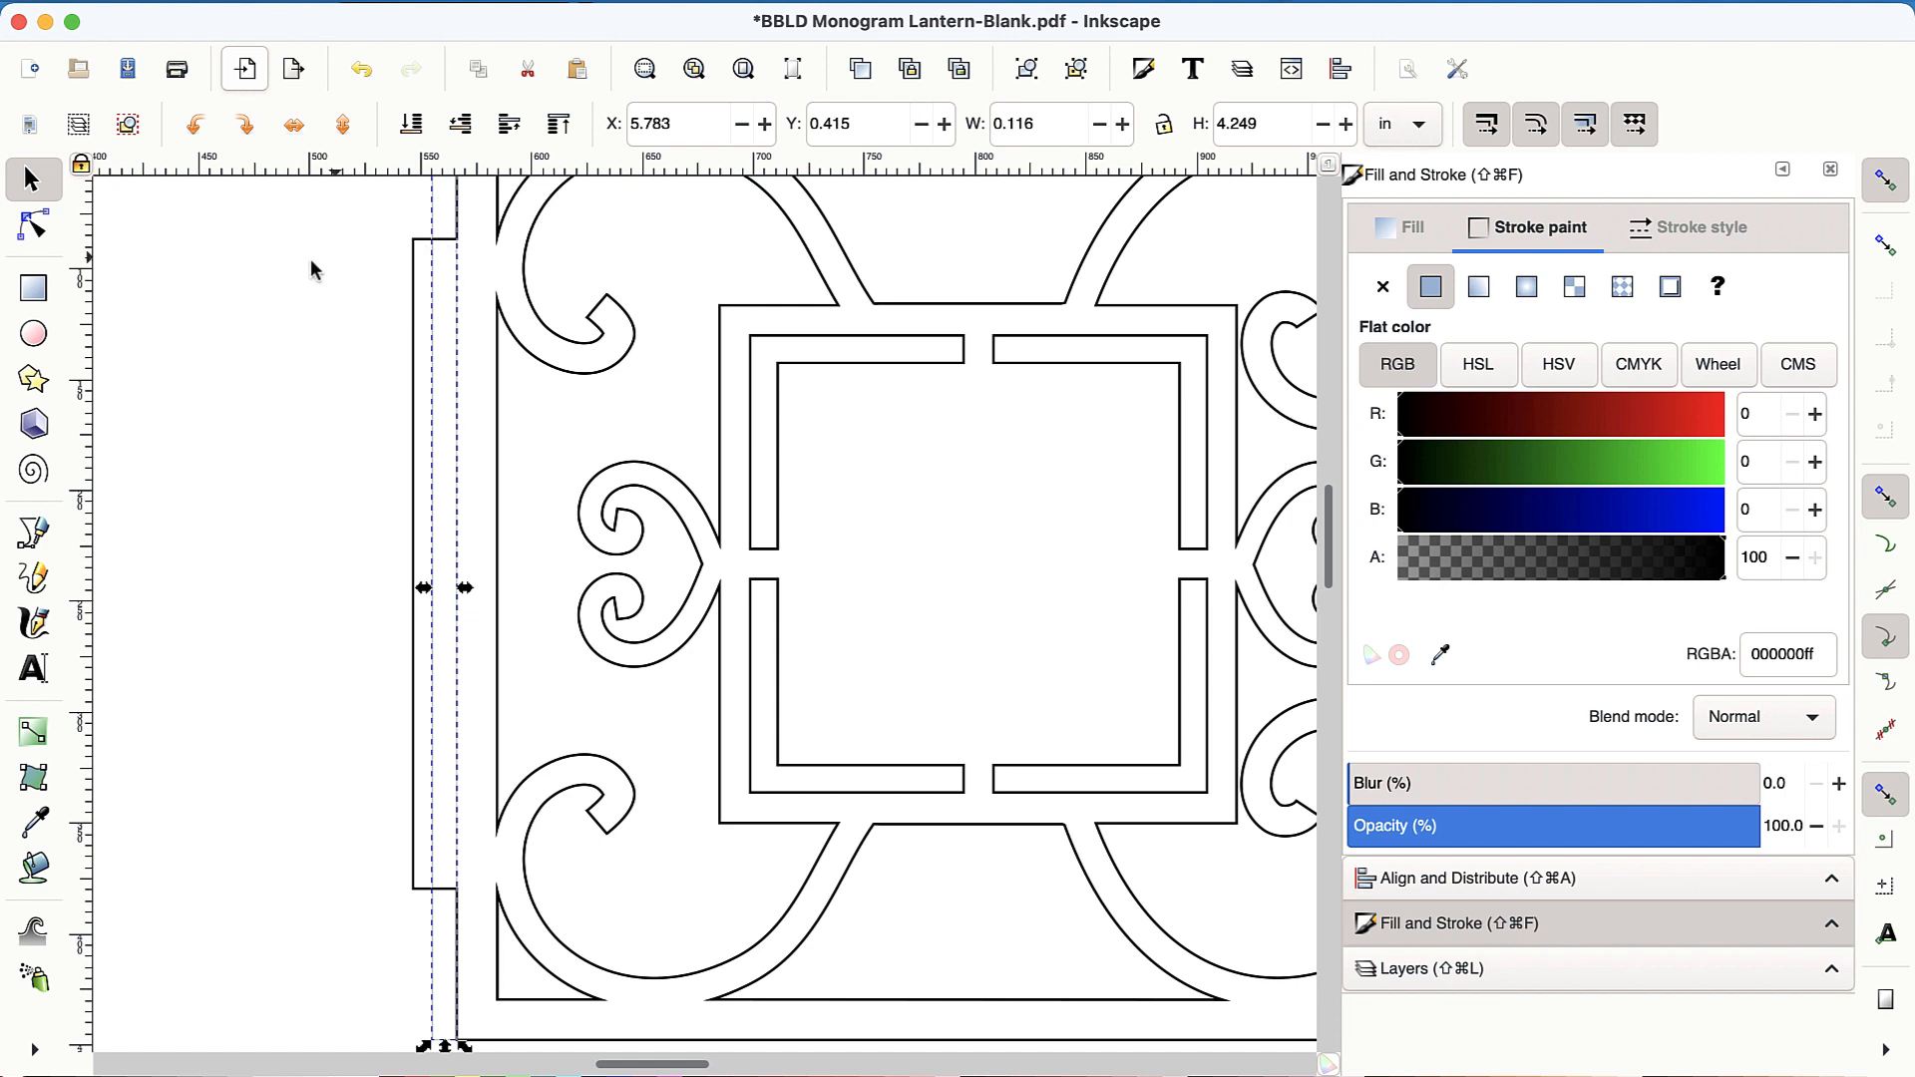
click(32, 227)
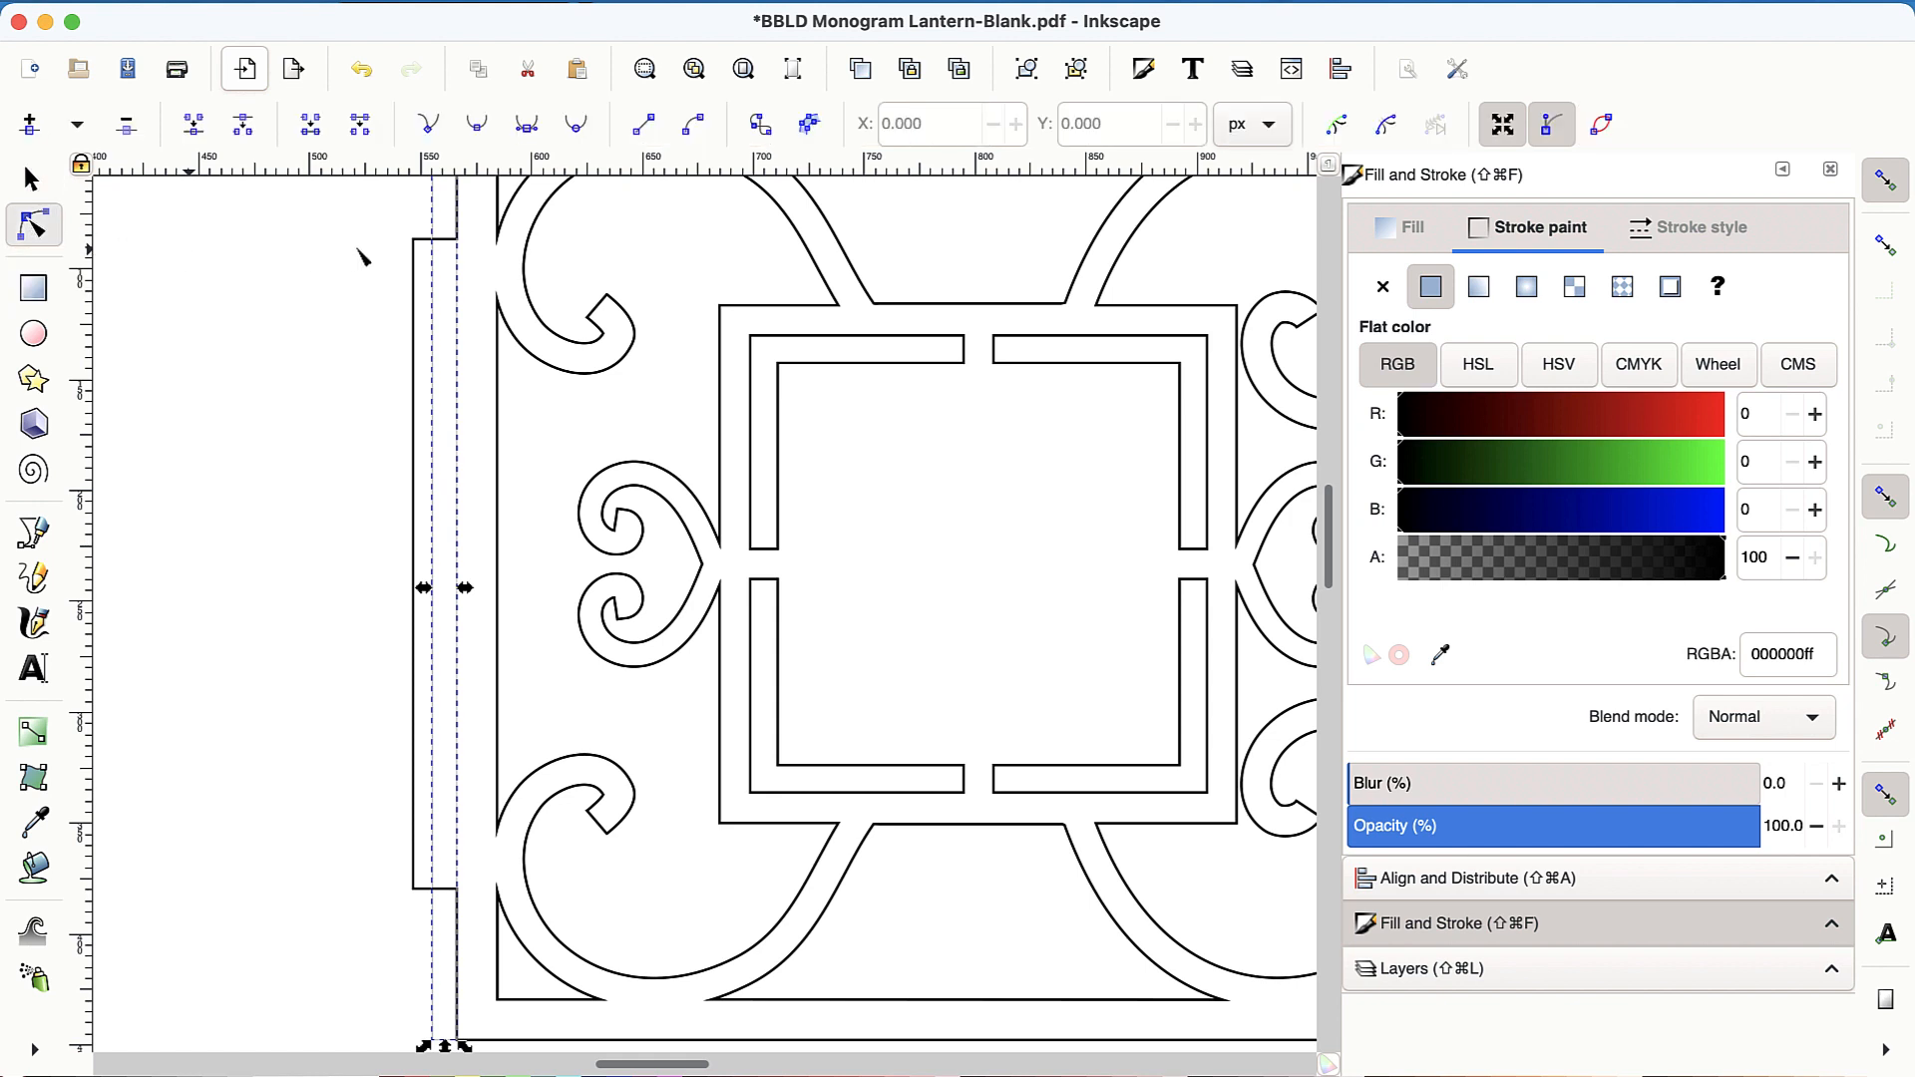
click(416, 252)
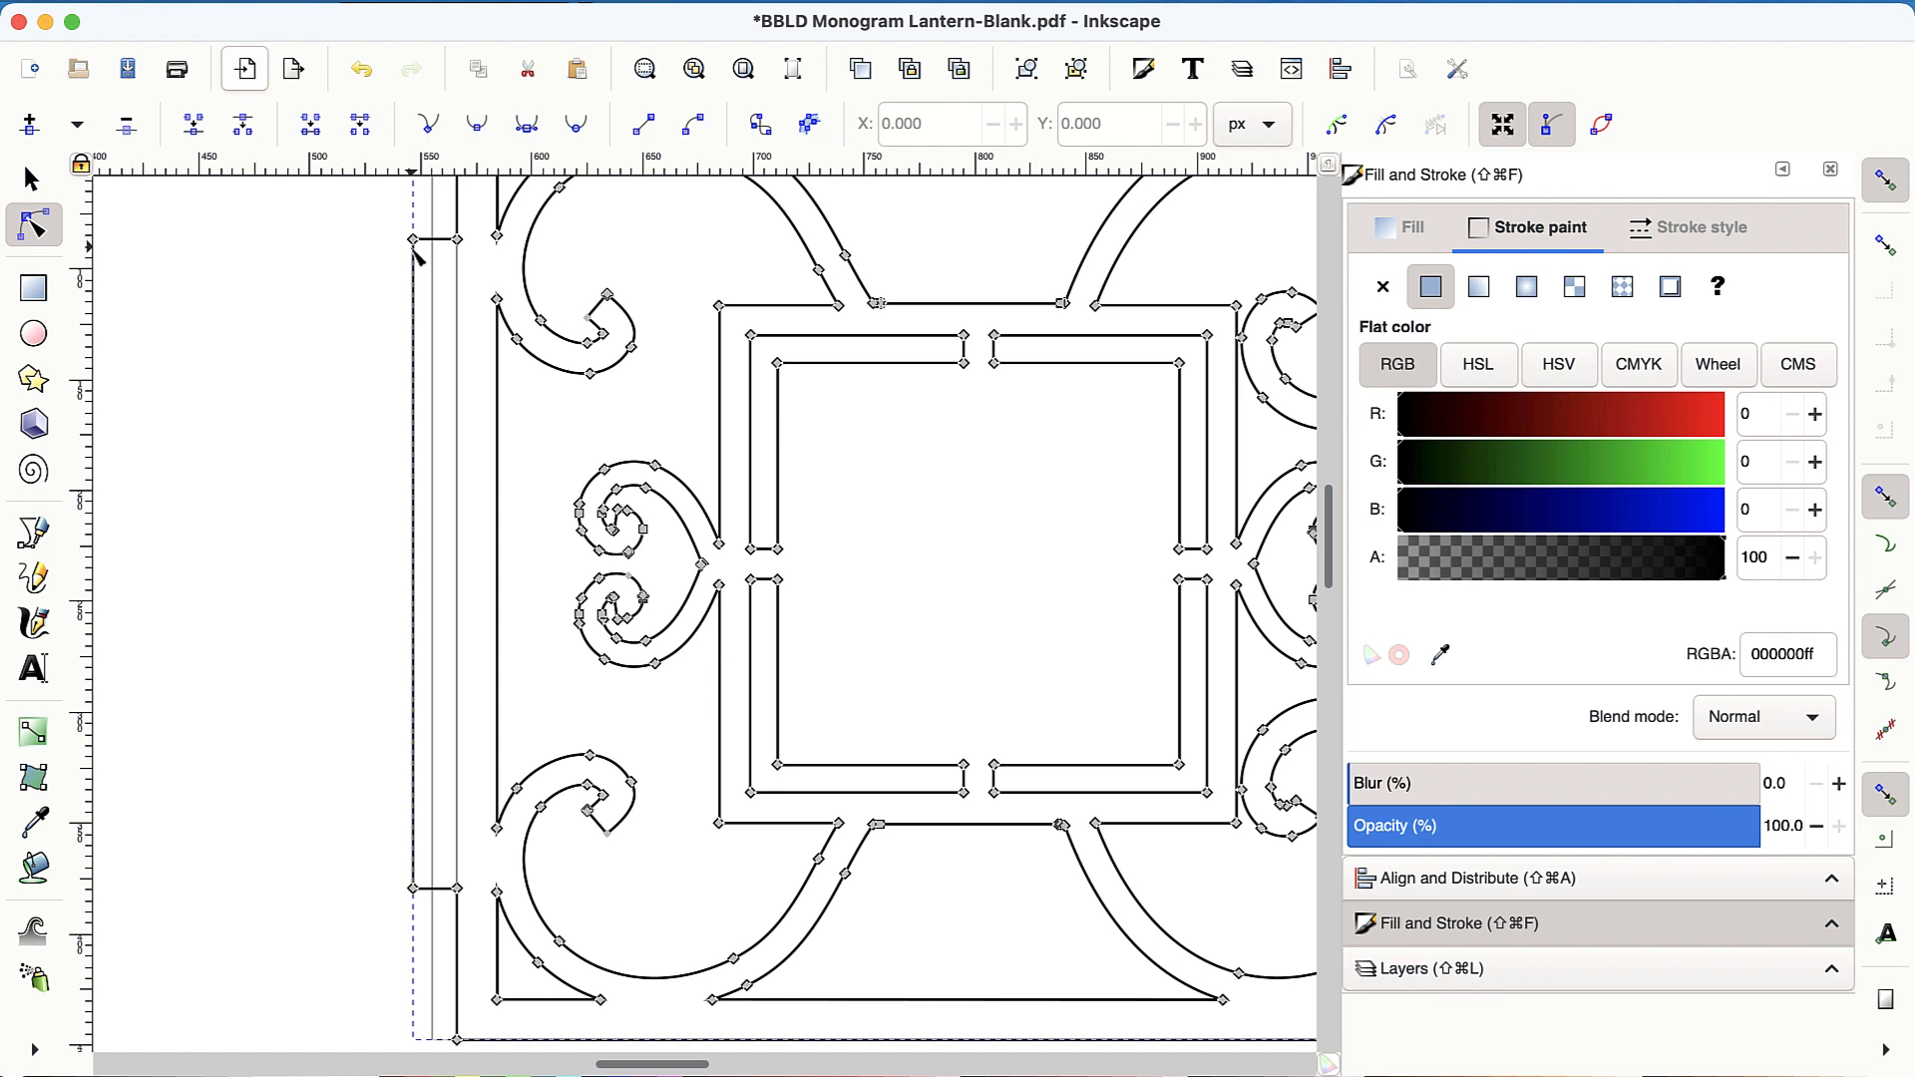
Drag the left tab's top and bottom nodes inward to the strip's edge, then return to selecting.
click(415, 241)
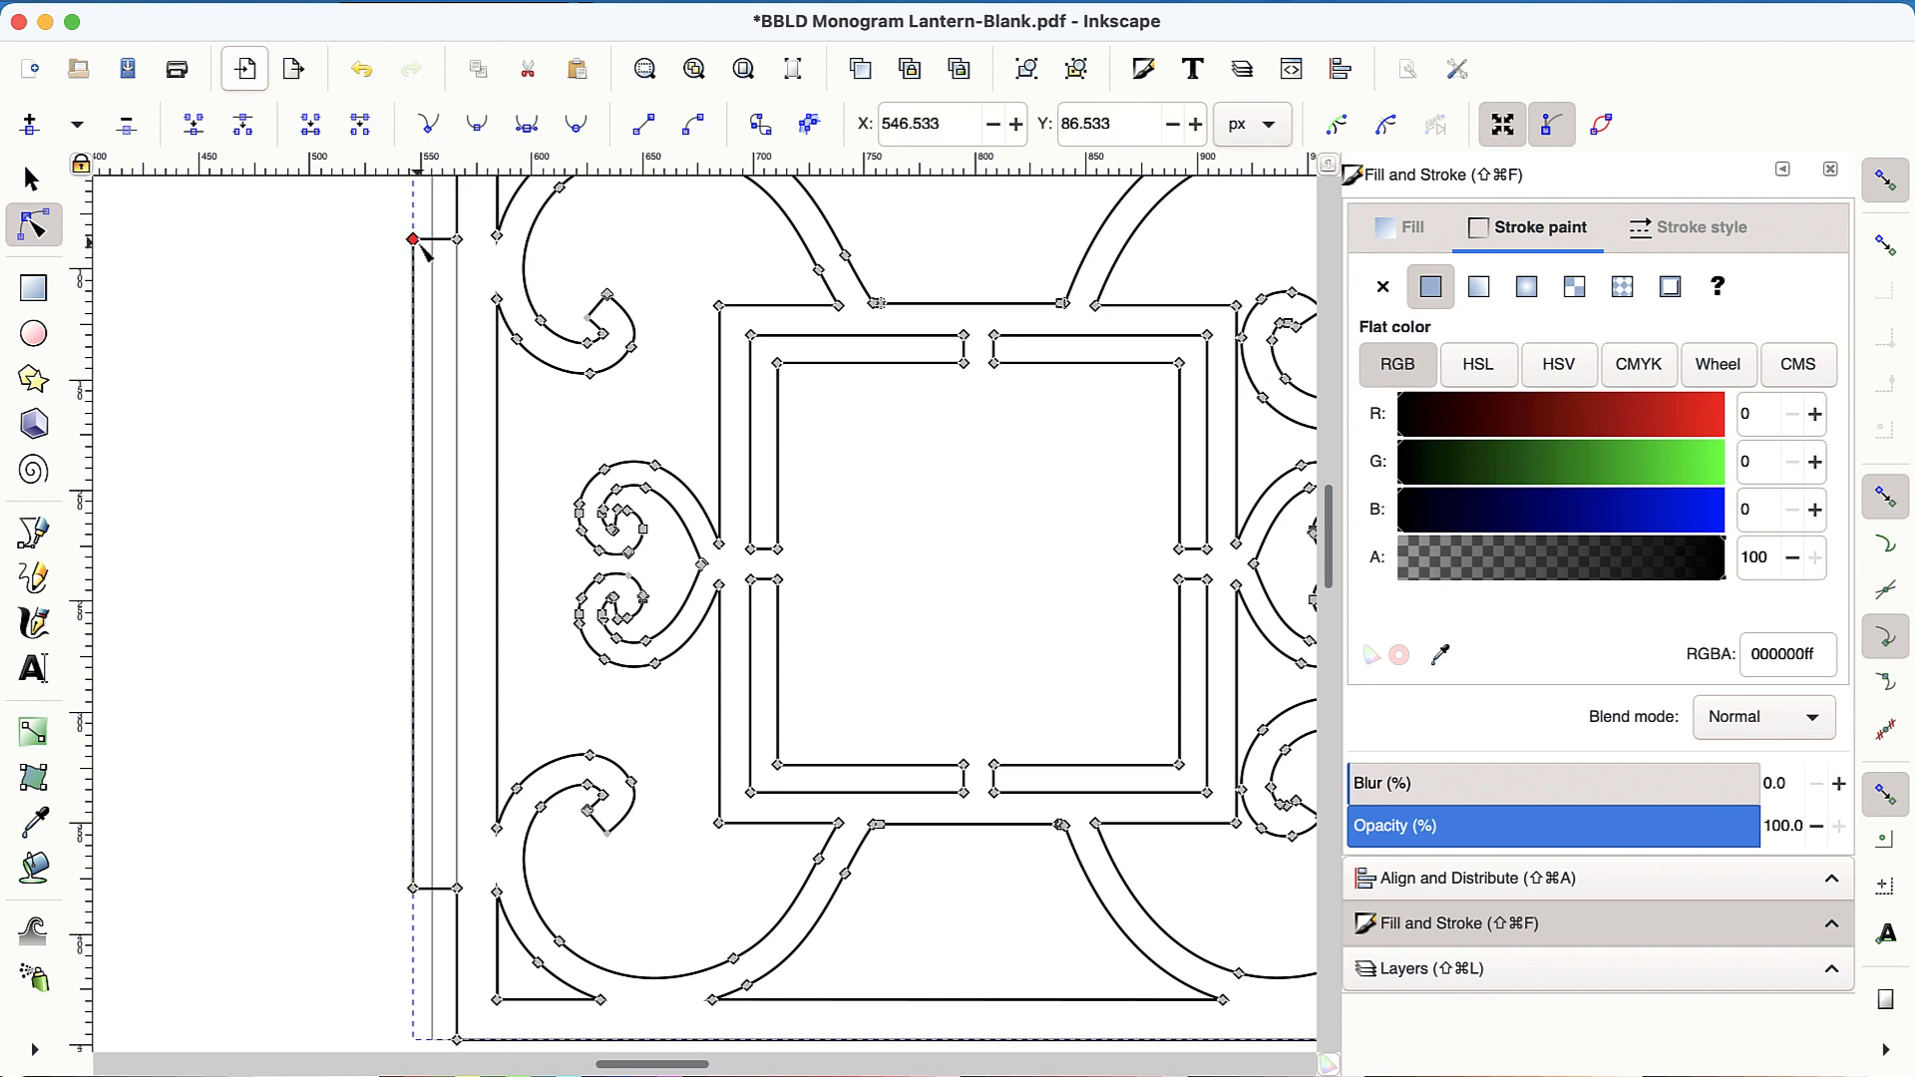
drag(415, 240, 435, 243)
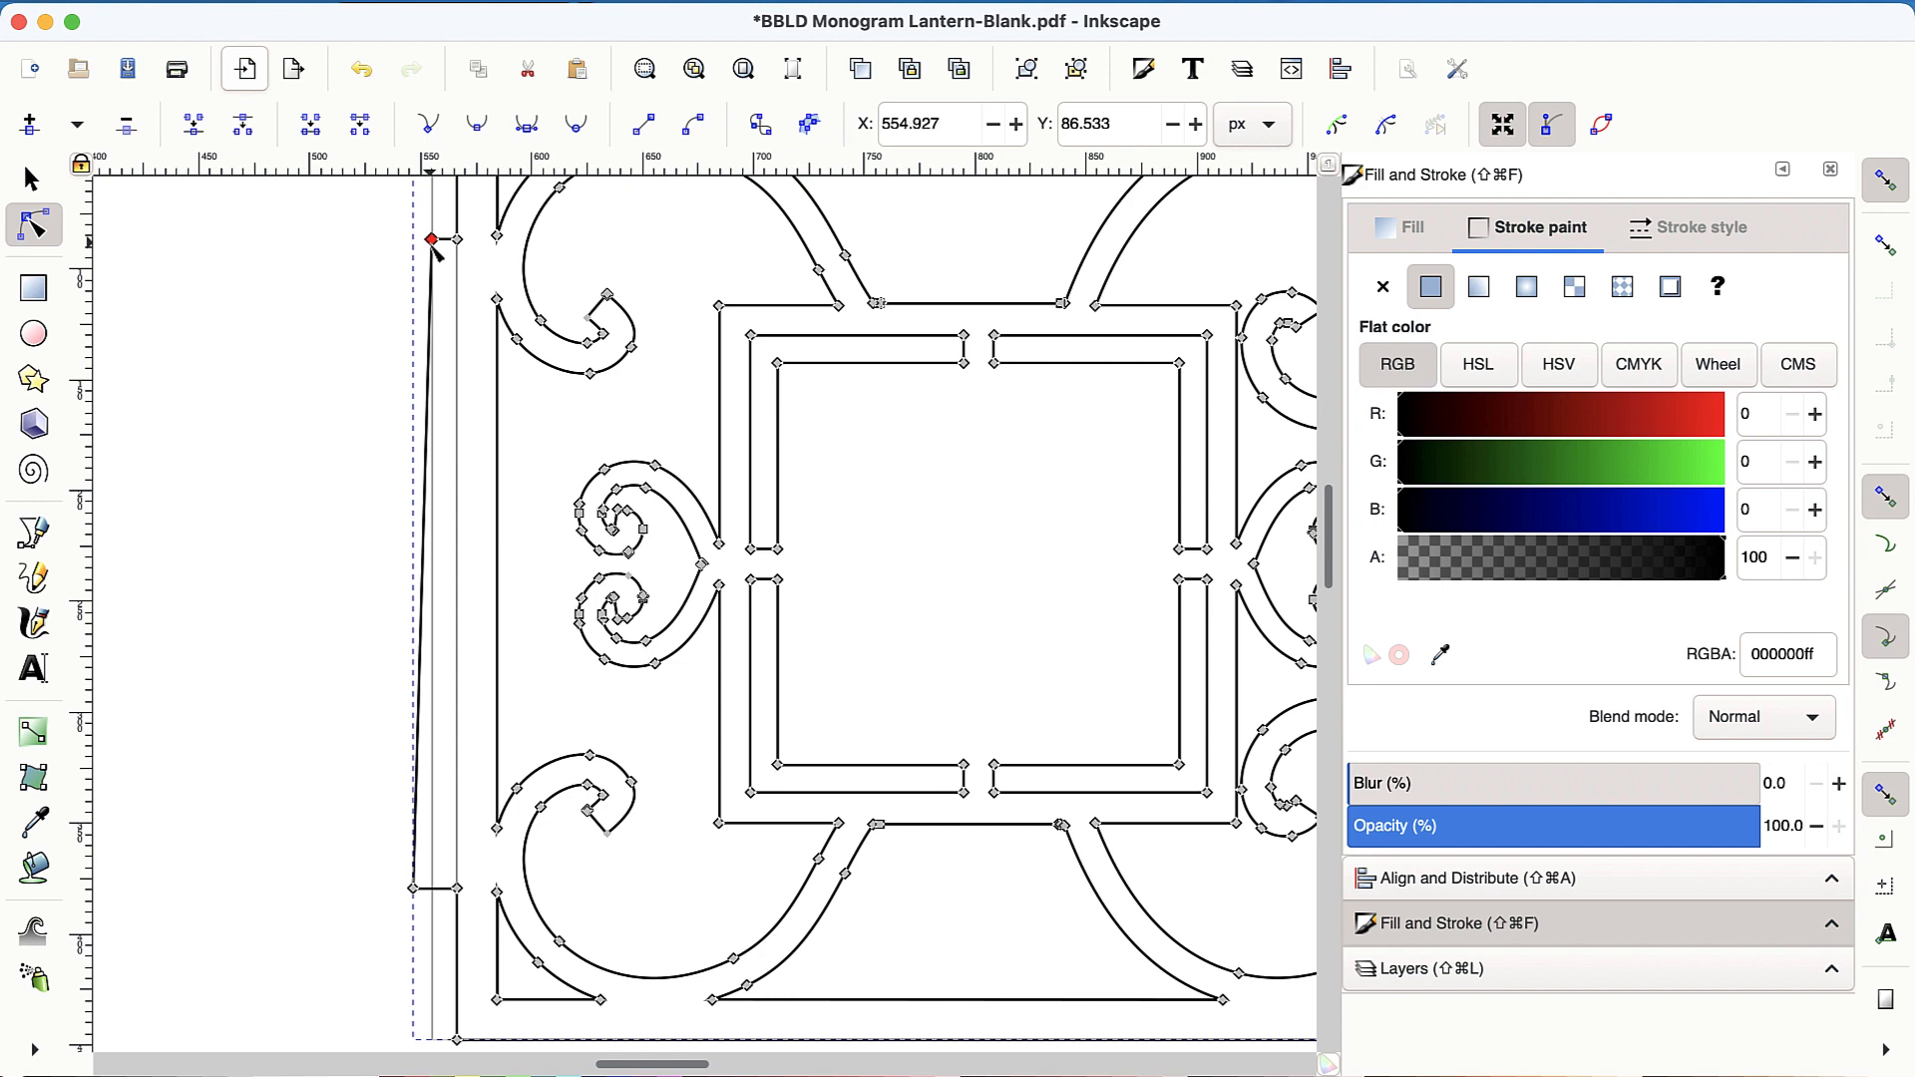
click(415, 892)
drag(414, 891, 432, 892)
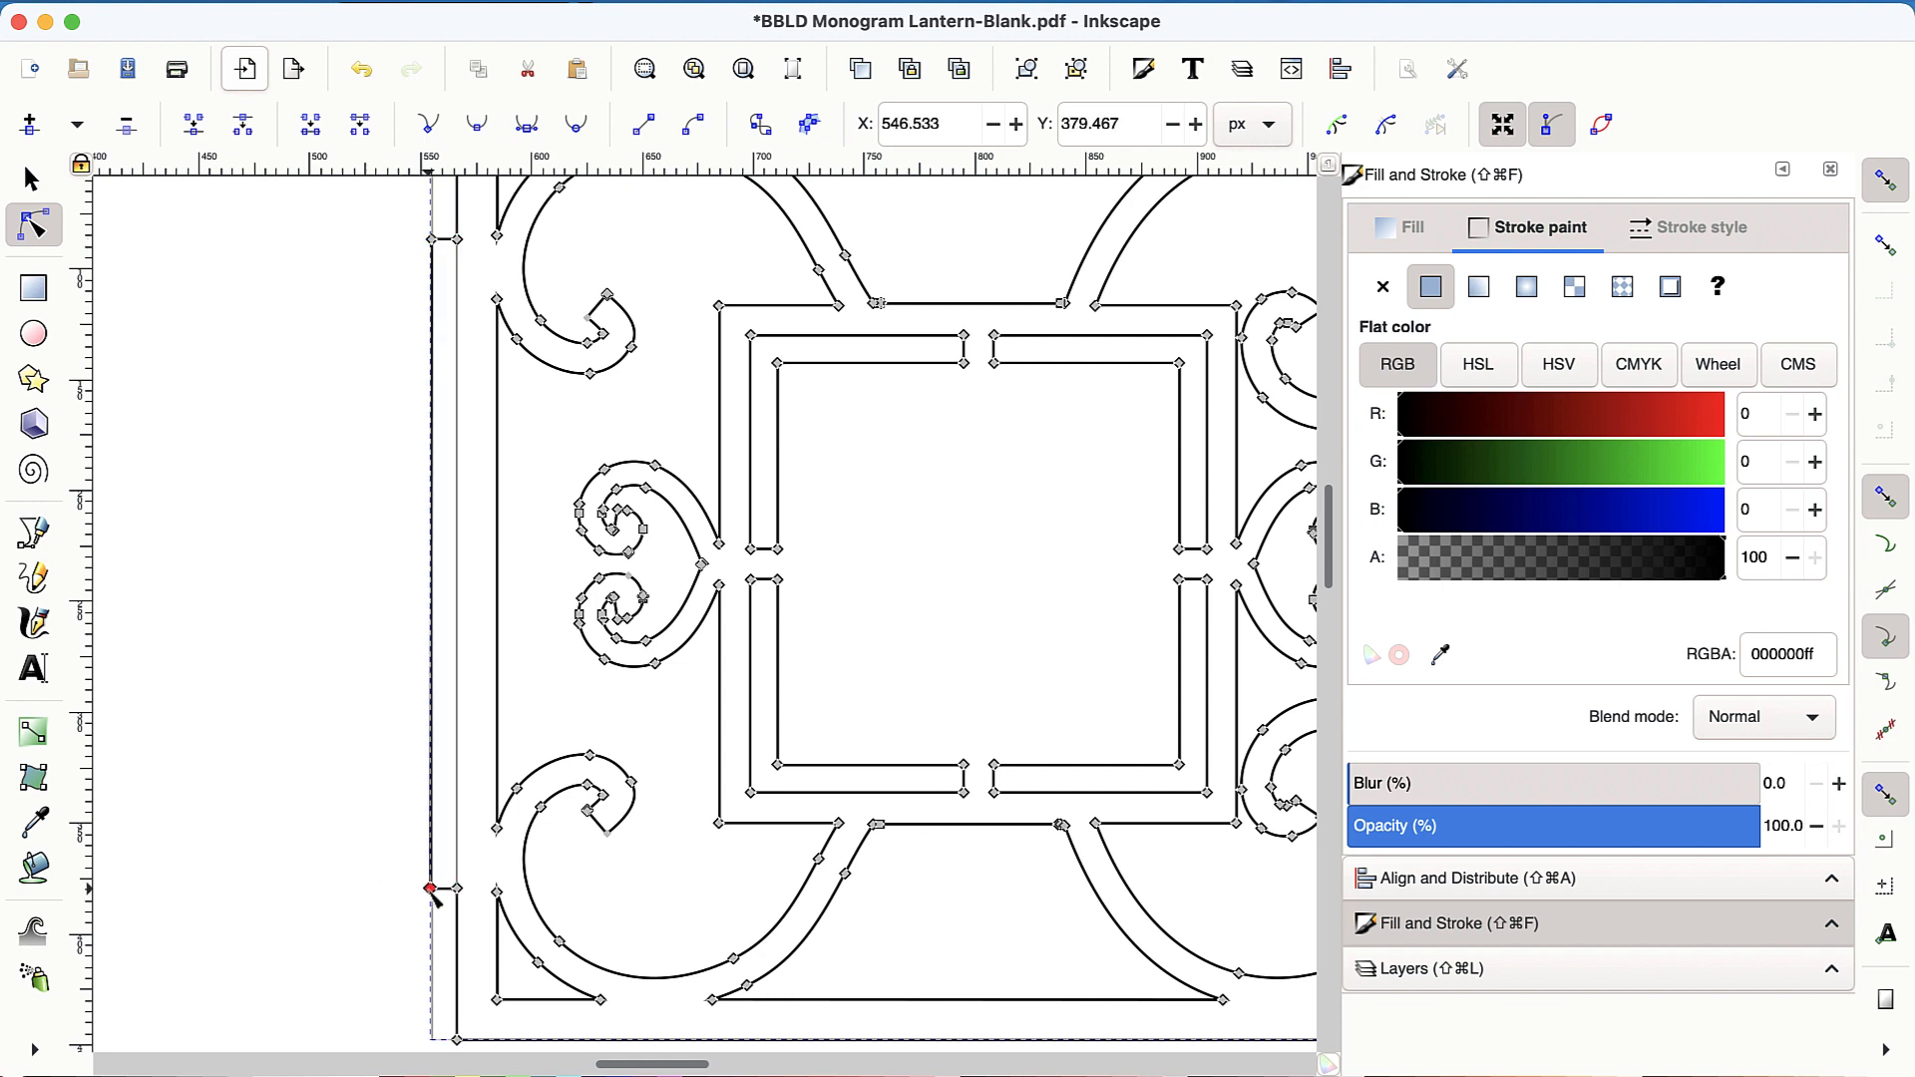
click(457, 598)
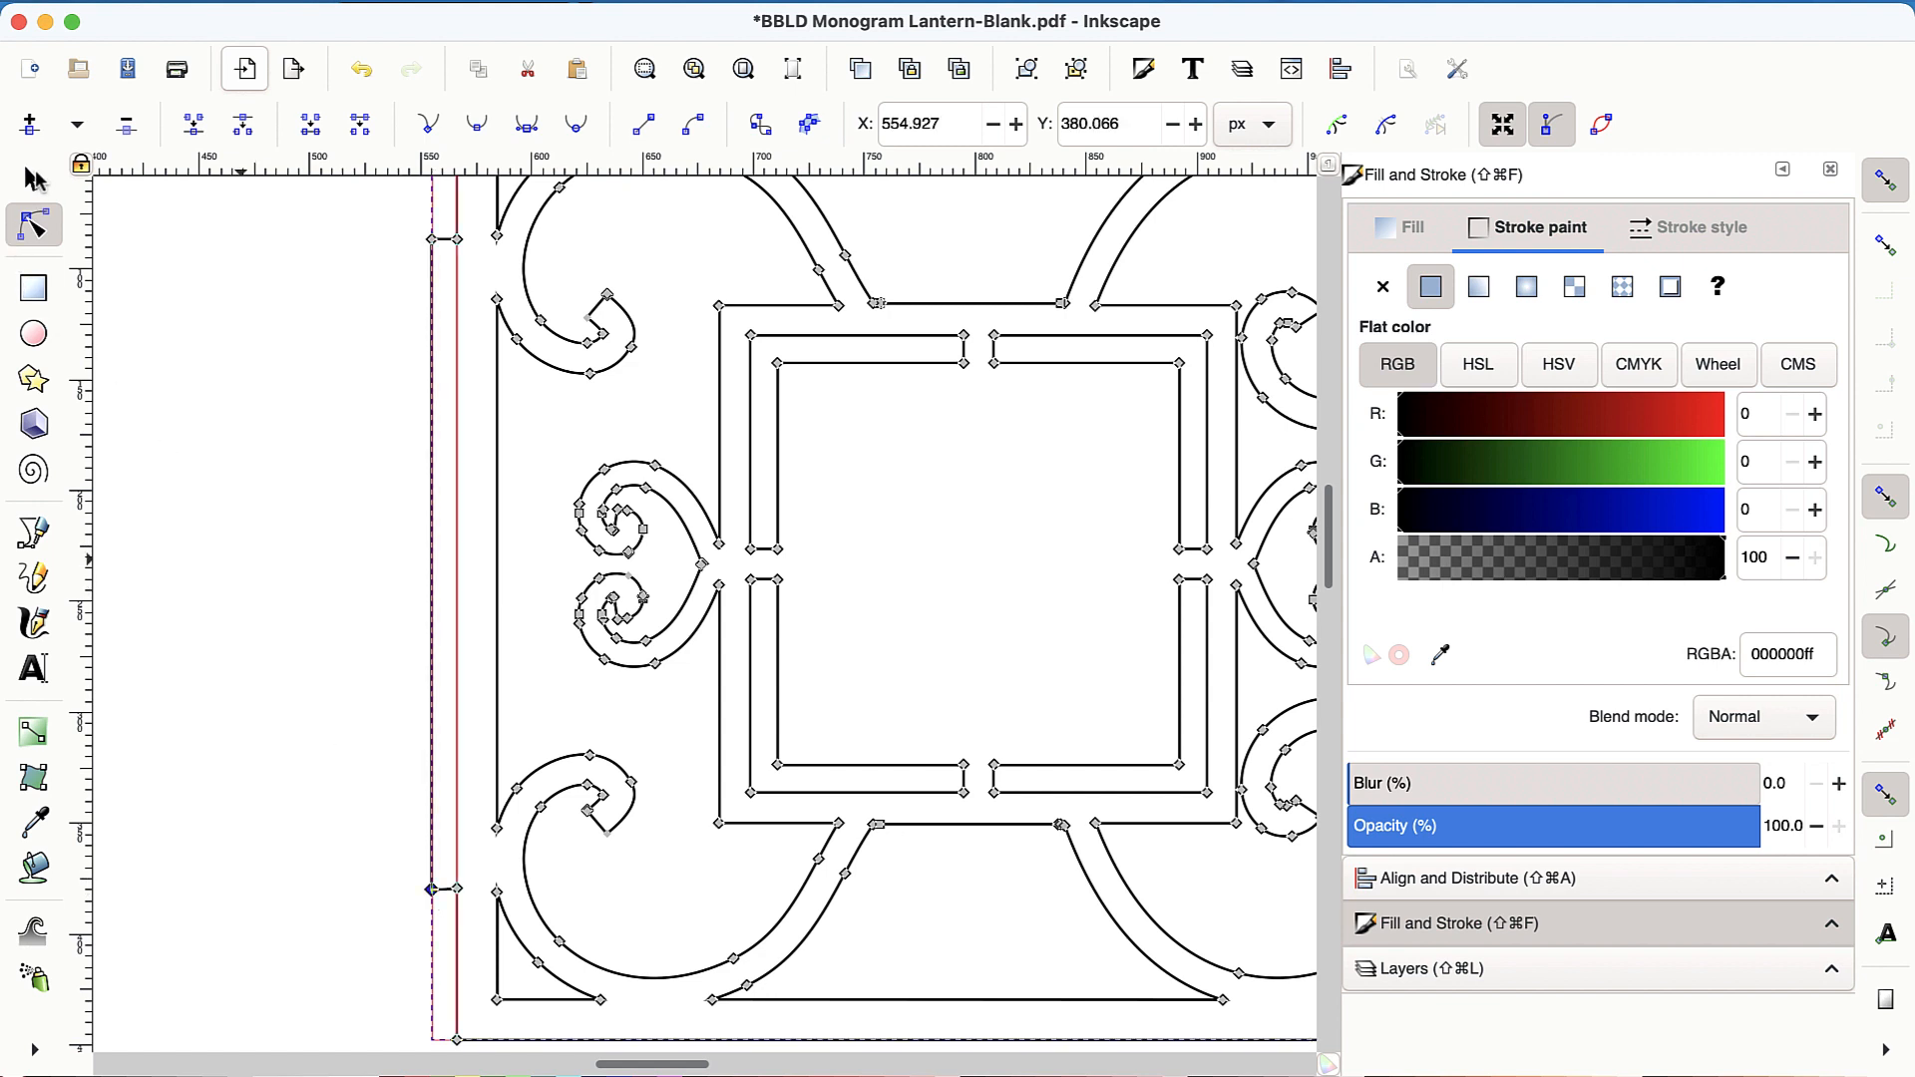
click(37, 180)
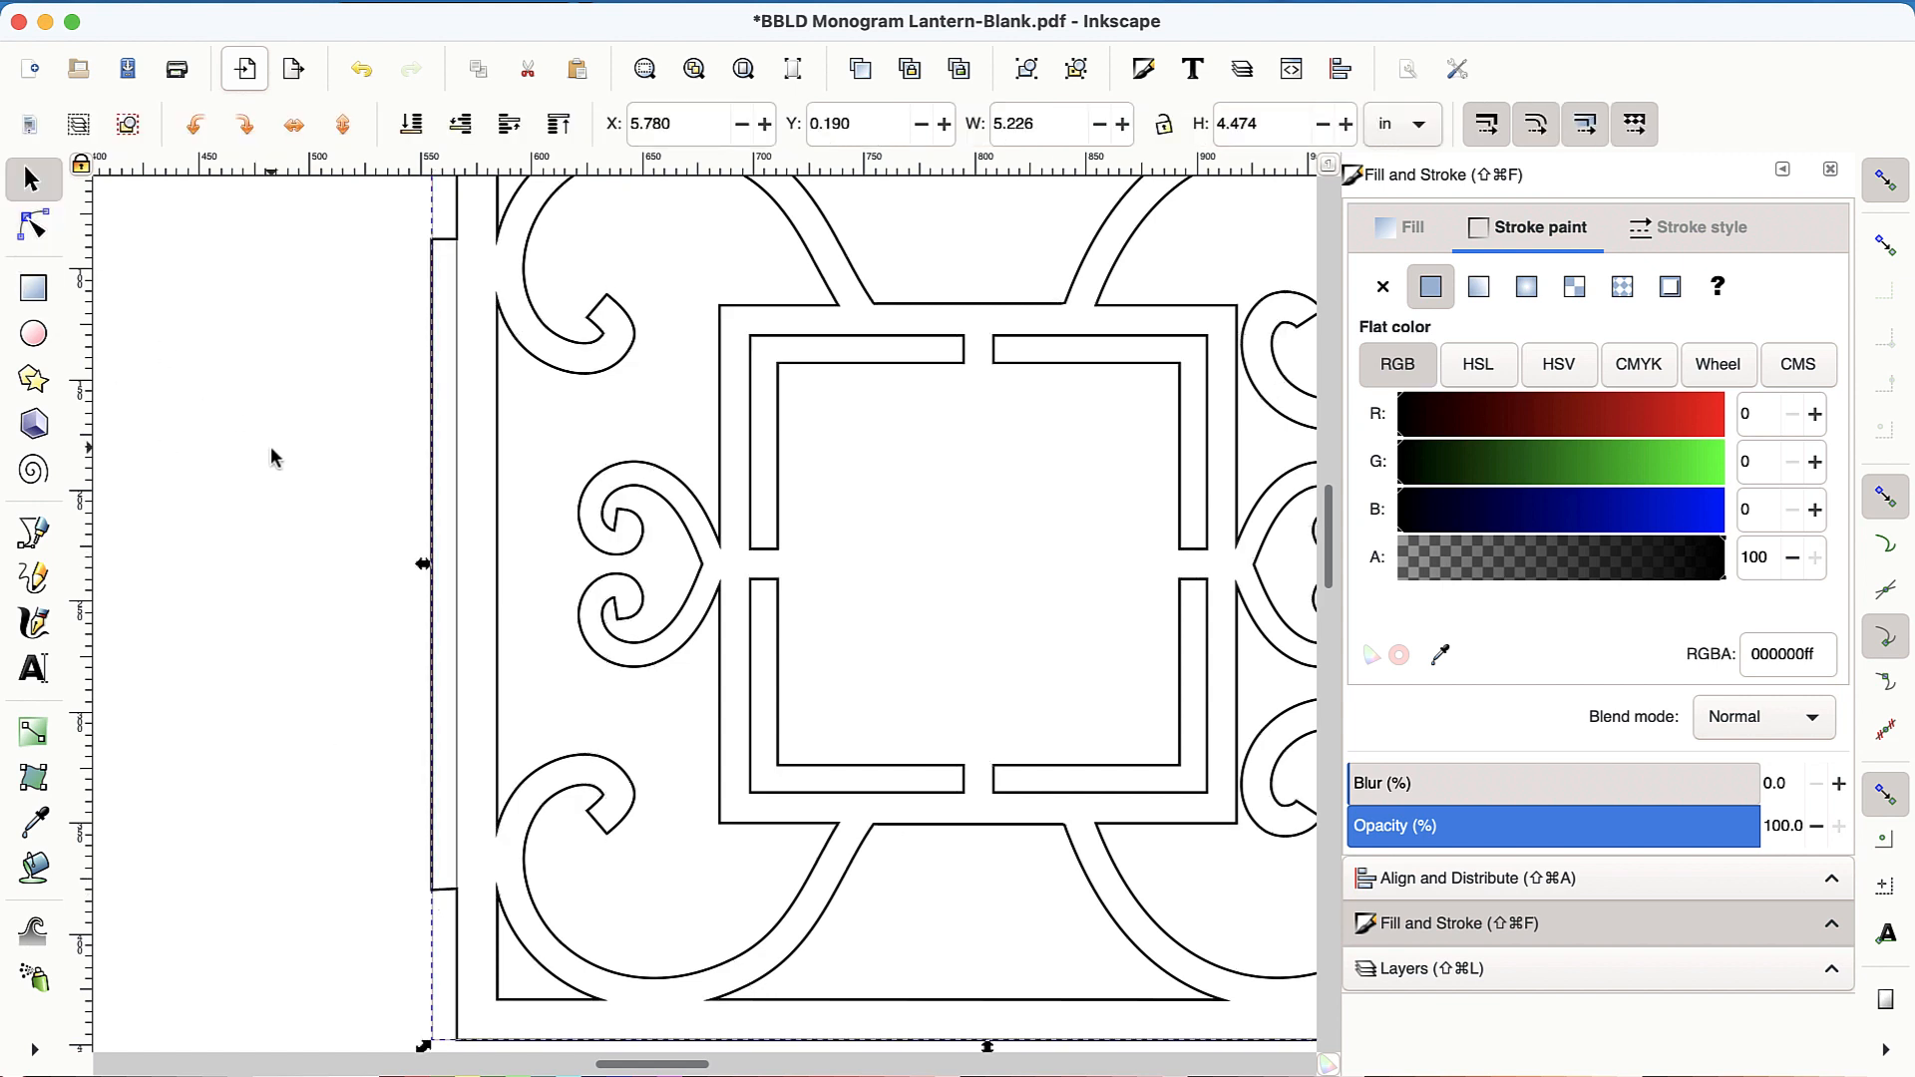
scroll(271, 446, down, 3)
scroll(270, 446, down, 2)
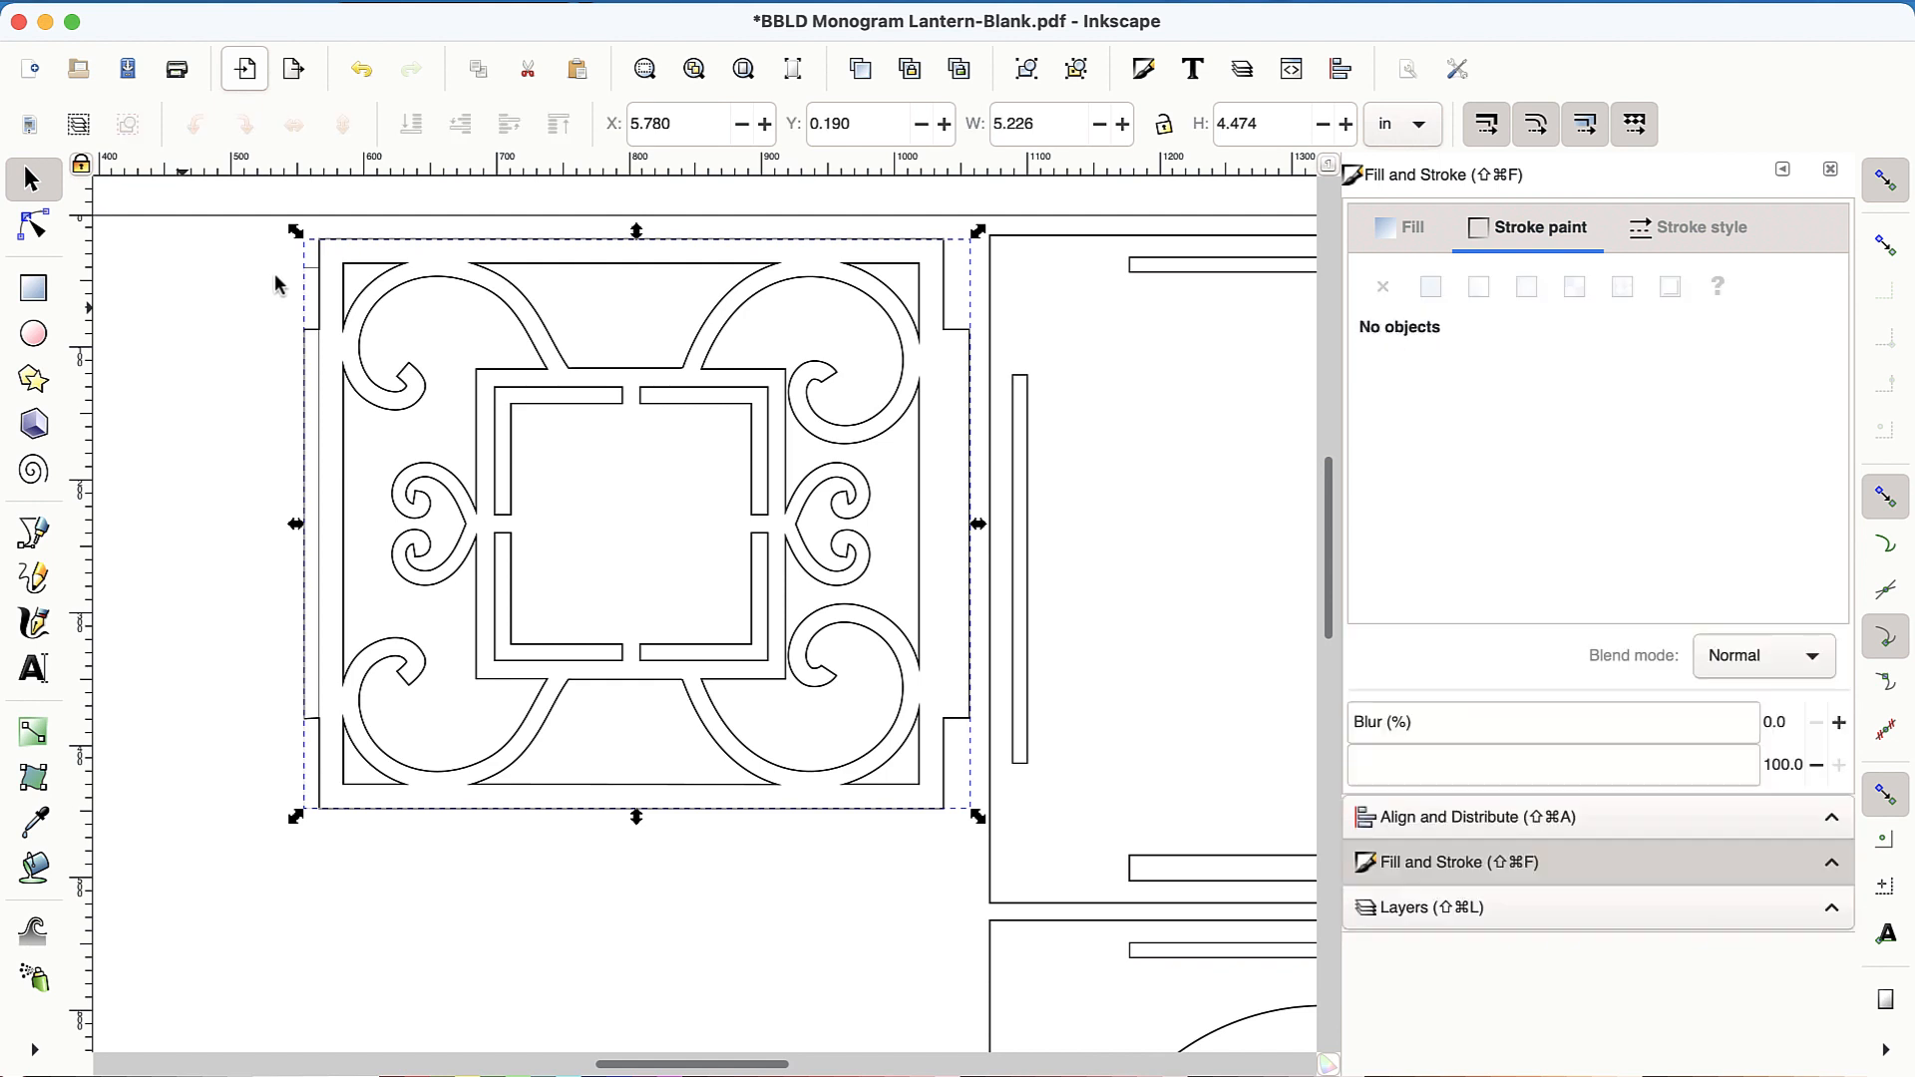
Move the monogram side panel to the left and deselect it.
click(277, 285)
click(505, 333)
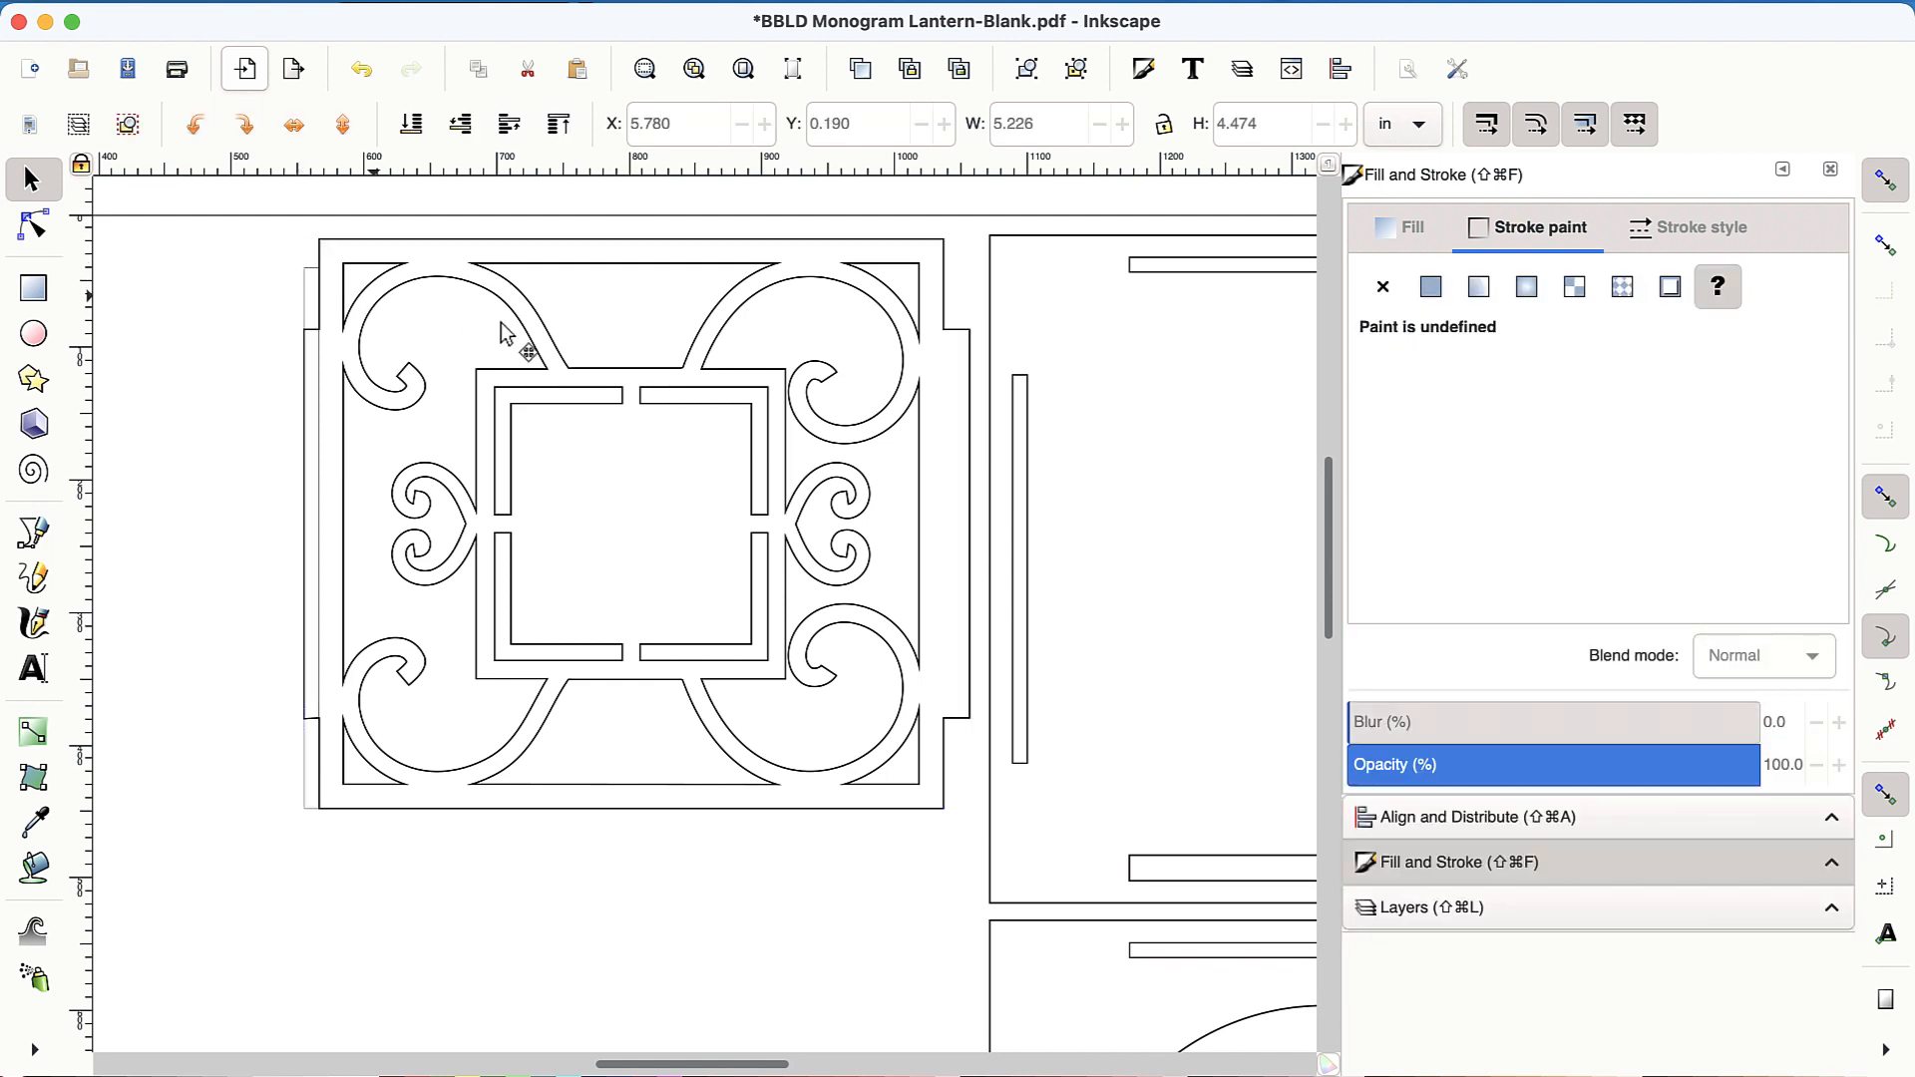
mouse_move(506, 332)
mouse_down()
mouse_move(660, 357)
mouse_move(355, 378)
mouse_up()
click(239, 322)
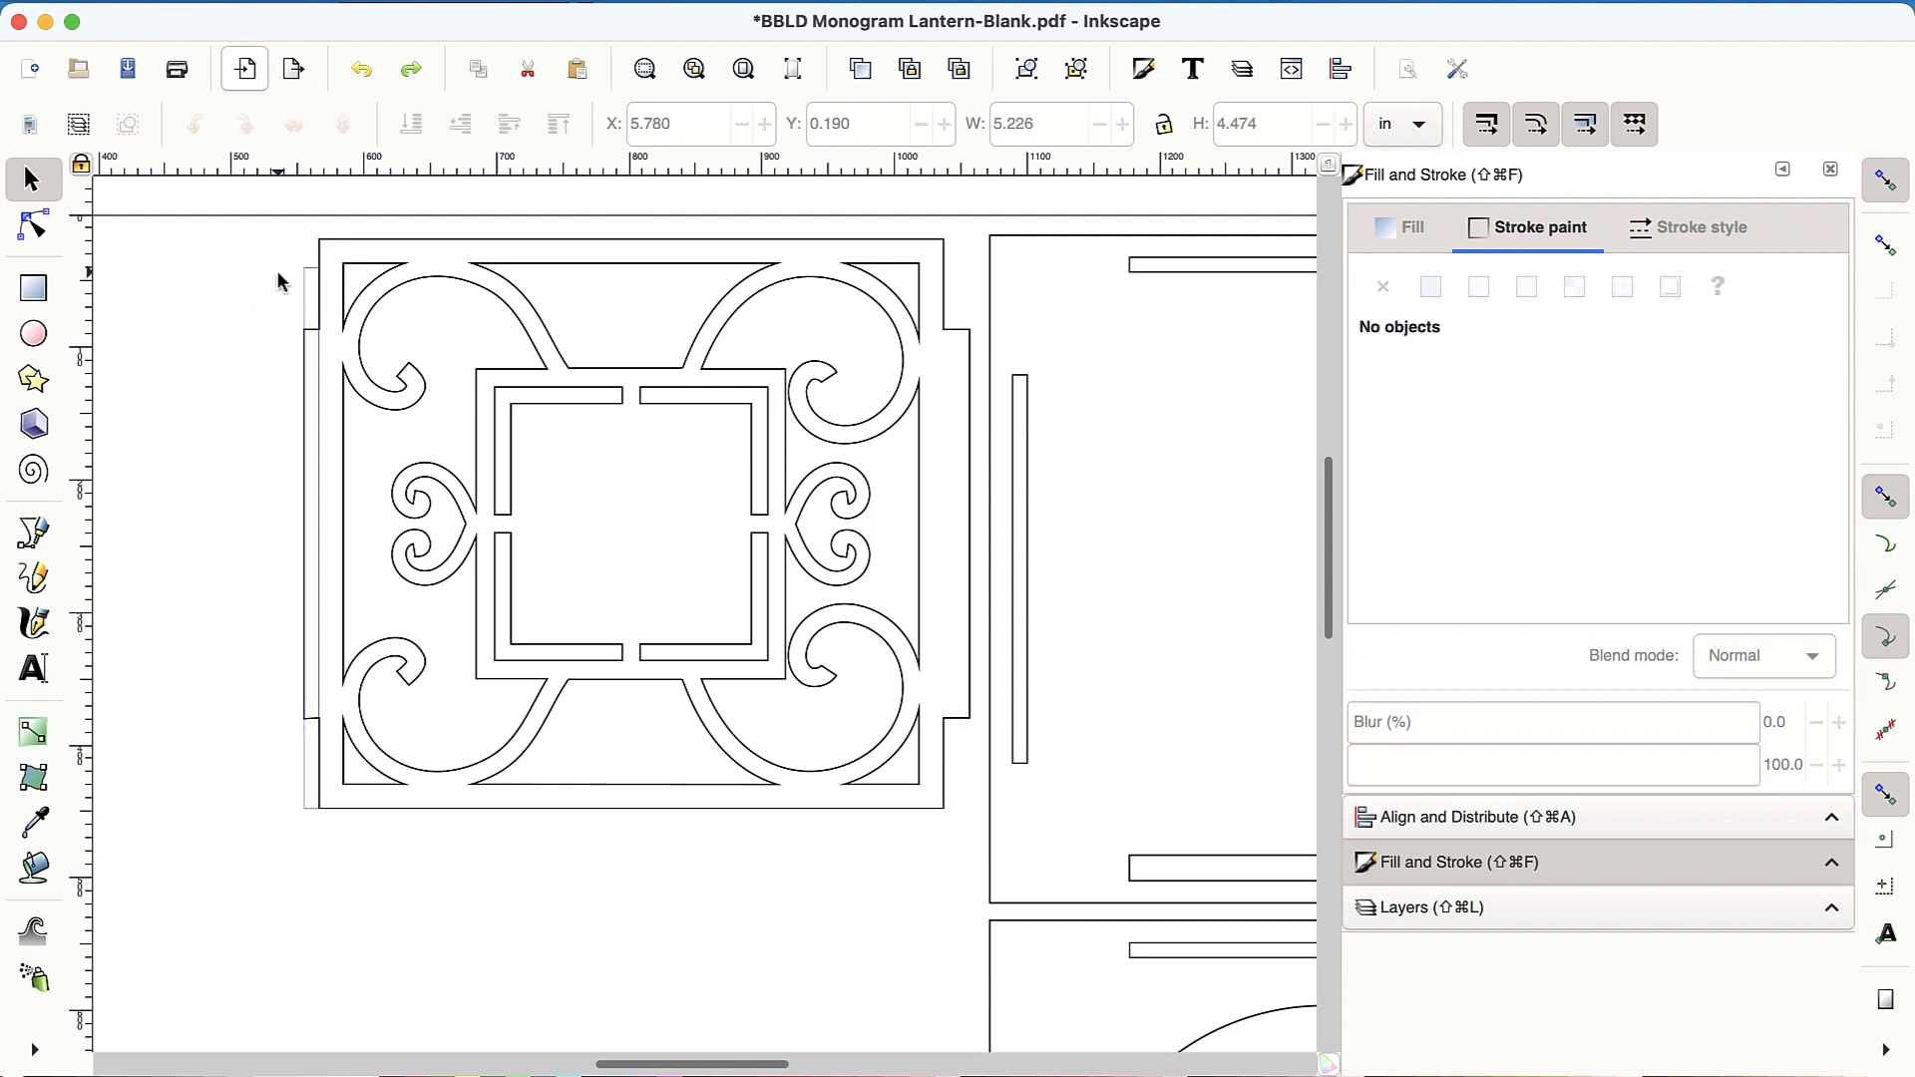
Move the thin strip across to sit along the panel's right edge.
click(307, 287)
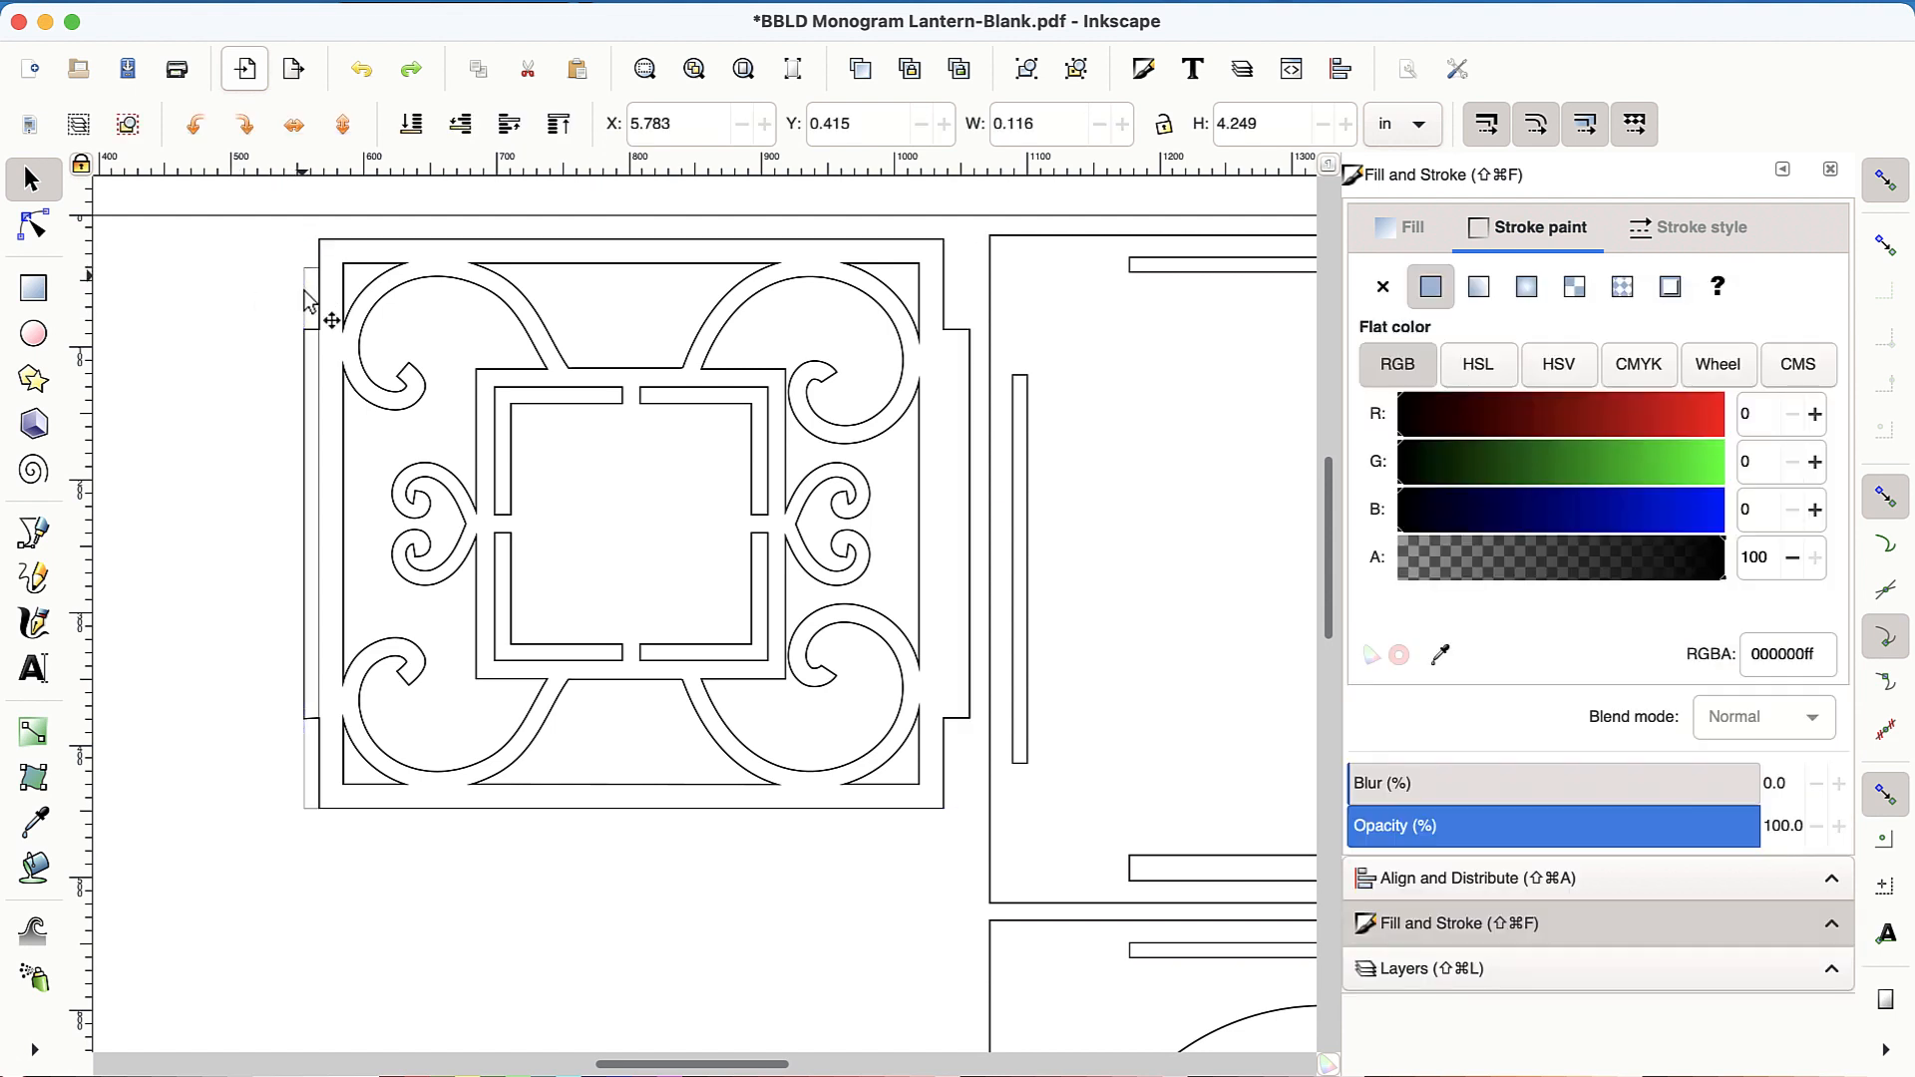
key(n)
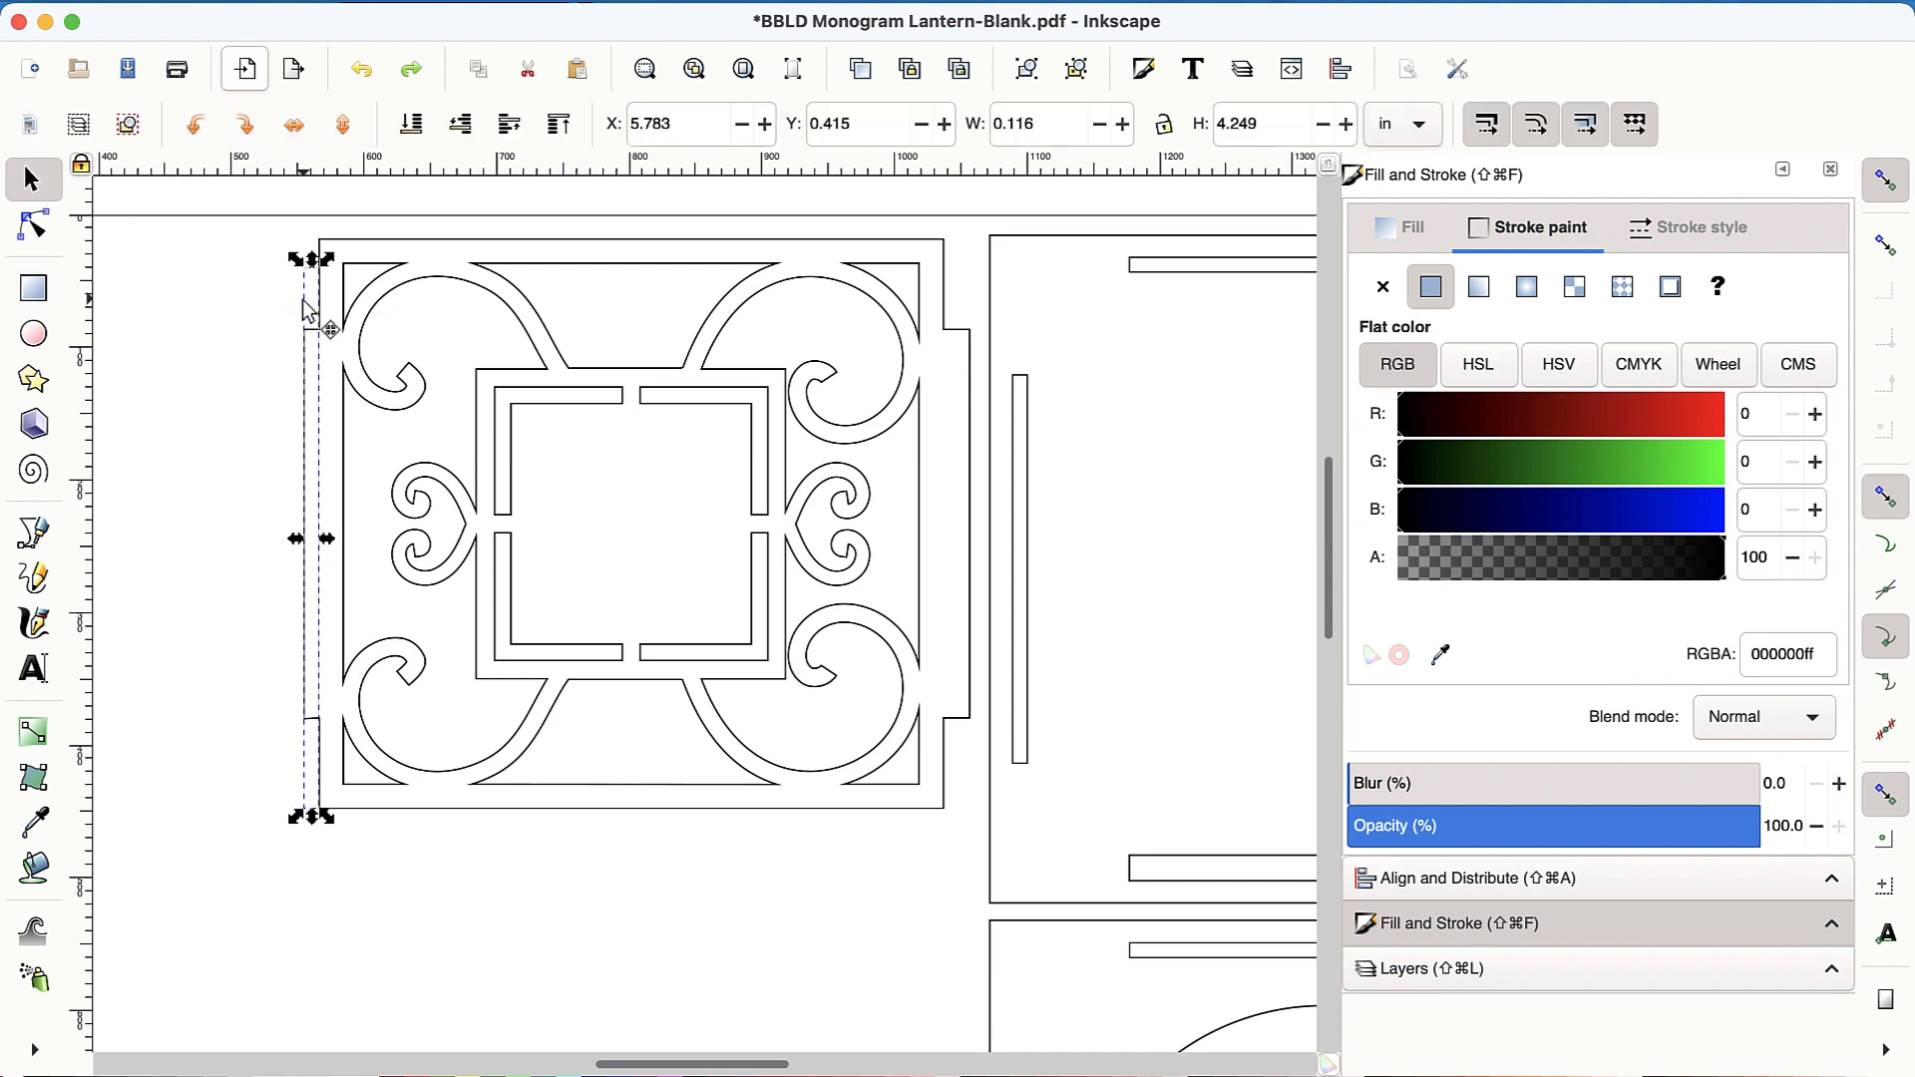
mouse_move(320, 324)
mouse_down()
mouse_move(928, 346)
mouse_move(970, 326)
mouse_up()
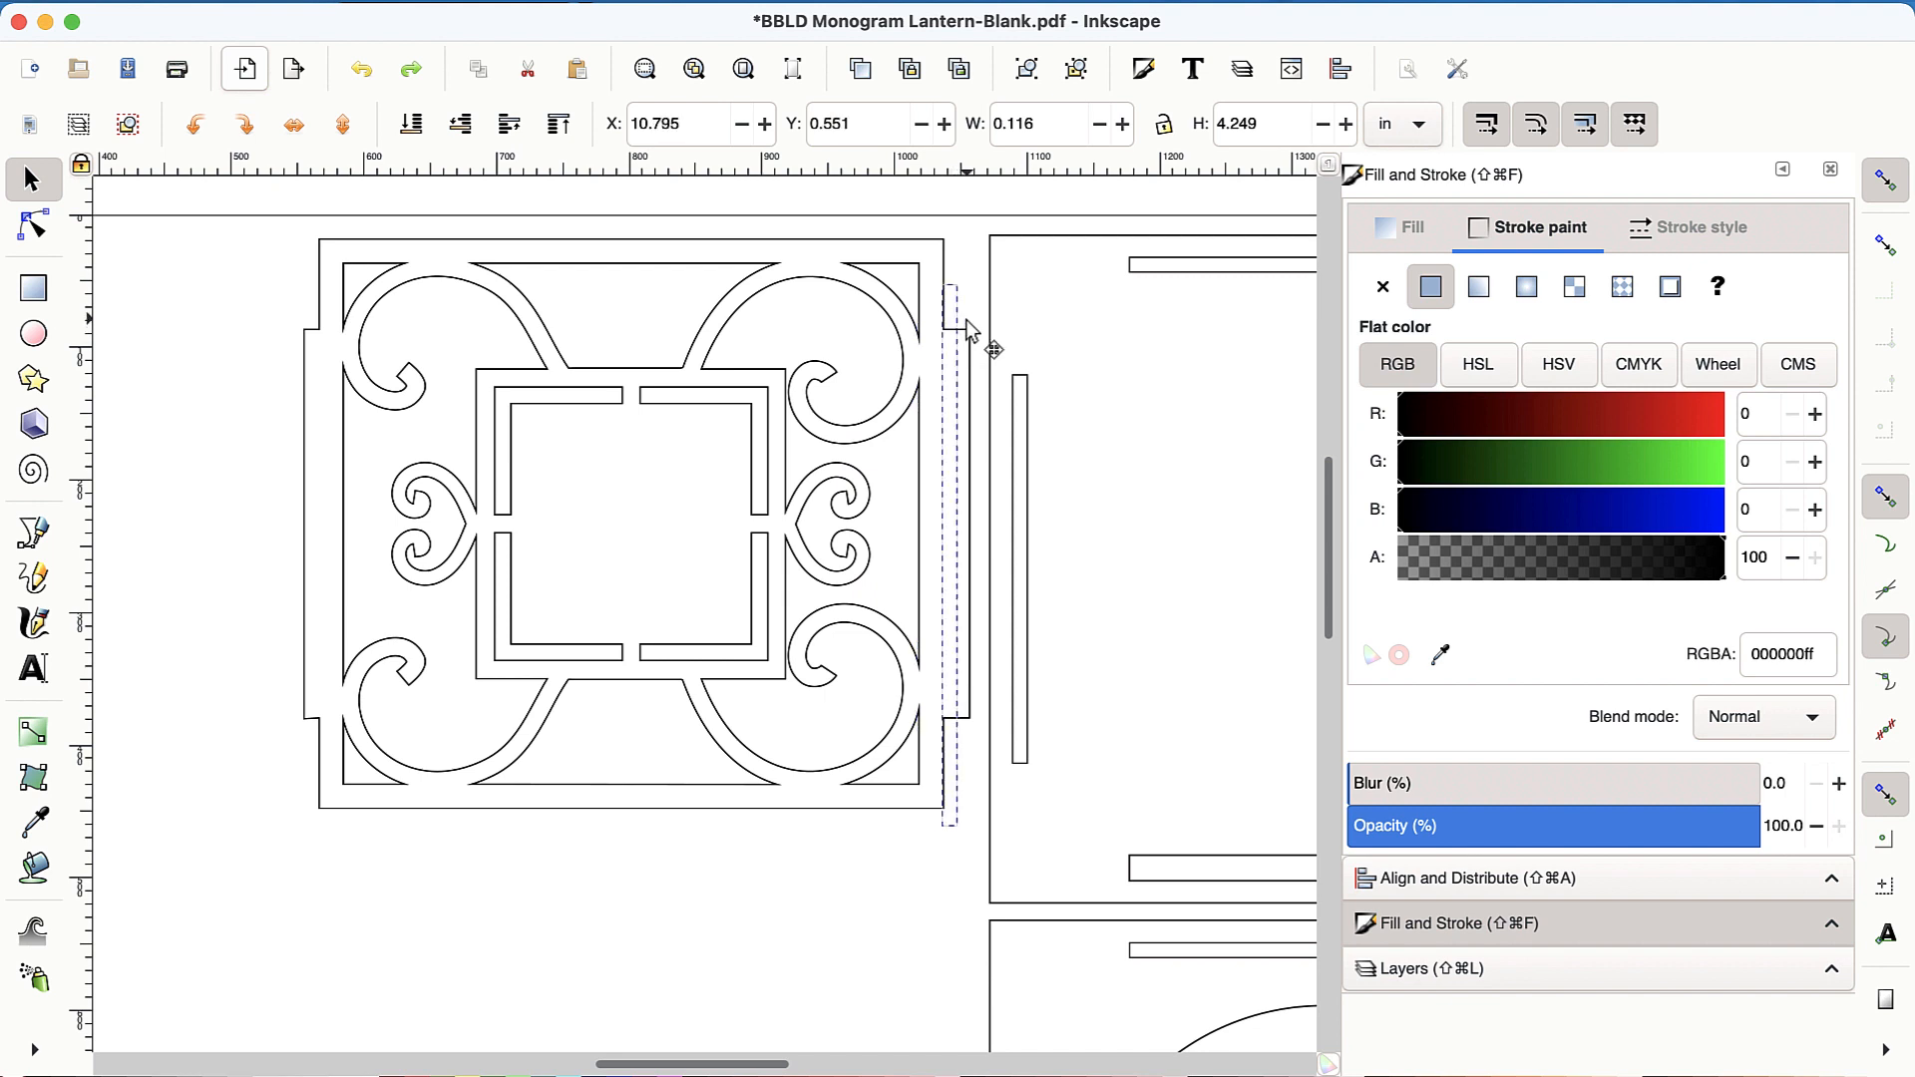
drag(969, 320, 969, 319)
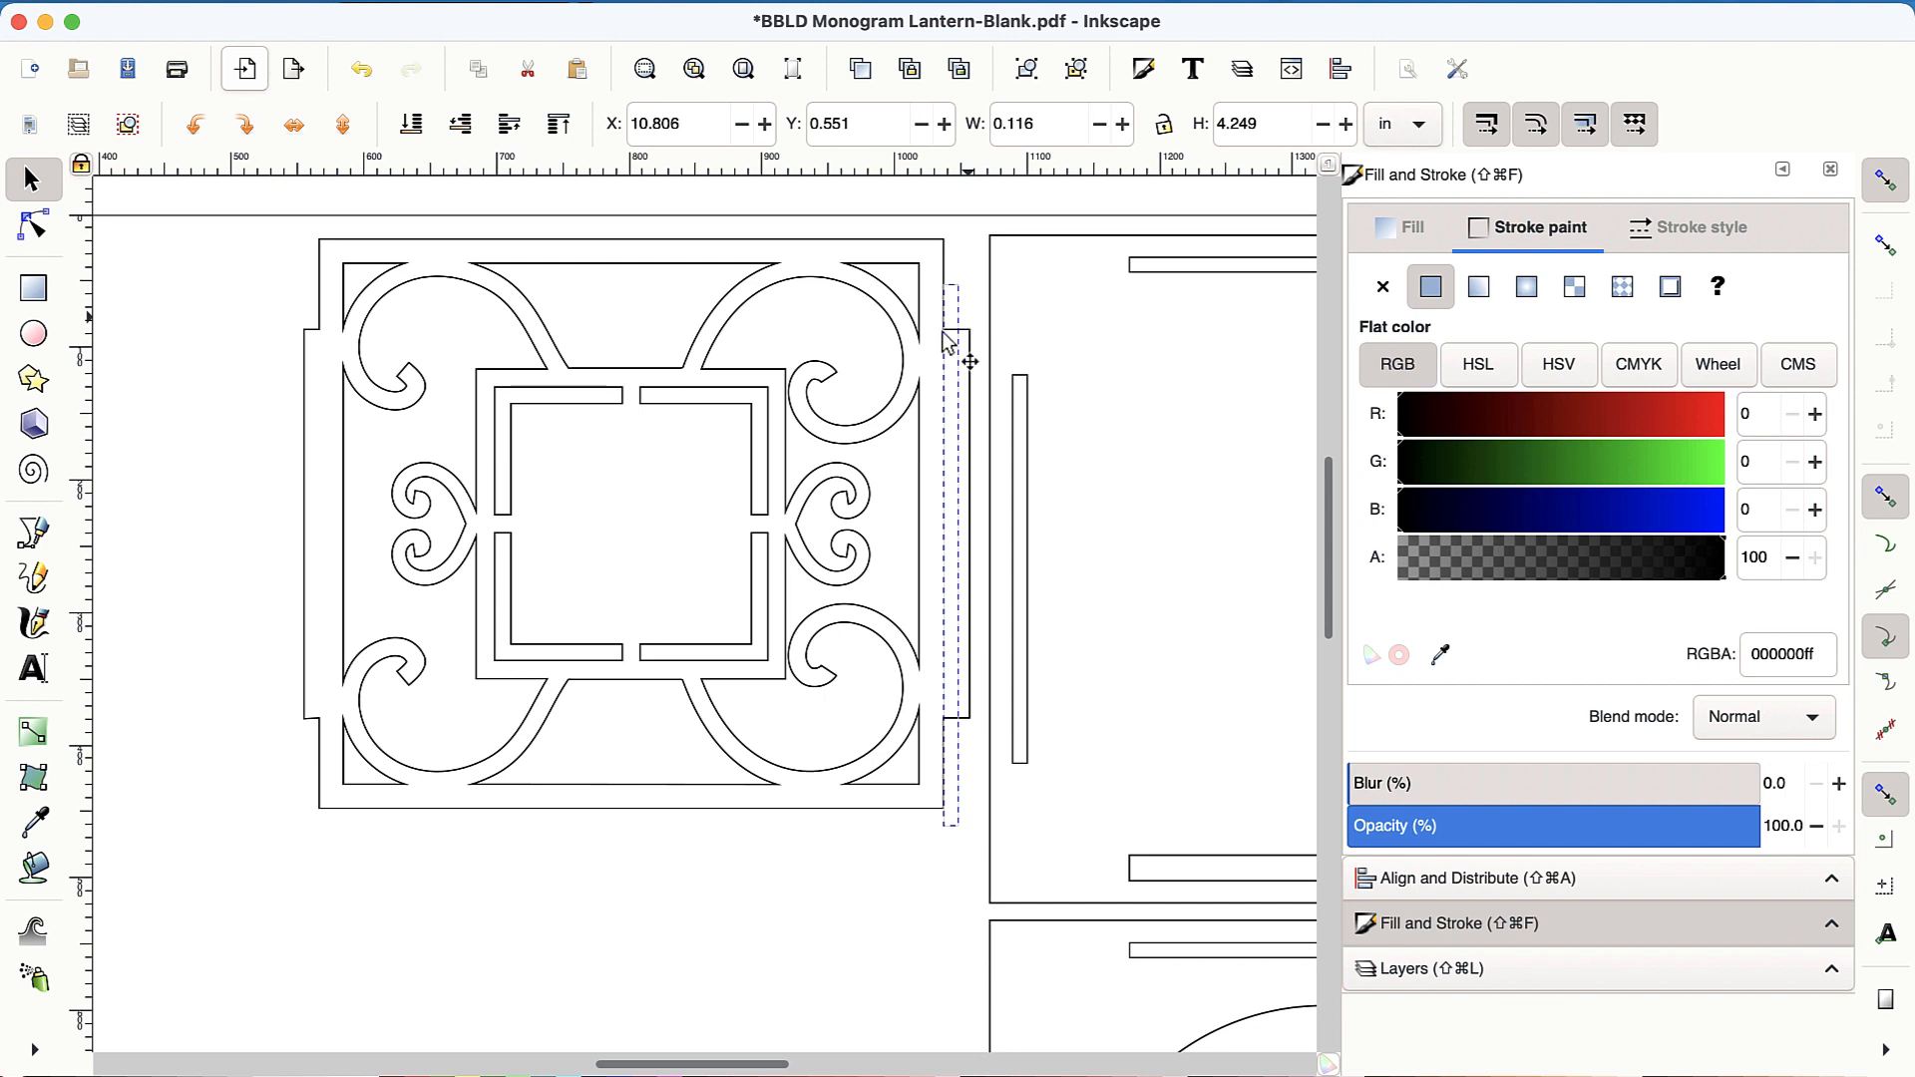
With the Node tool, pull the right tab's top and bottom corner nodes in to the strip's edge.
click(34, 227)
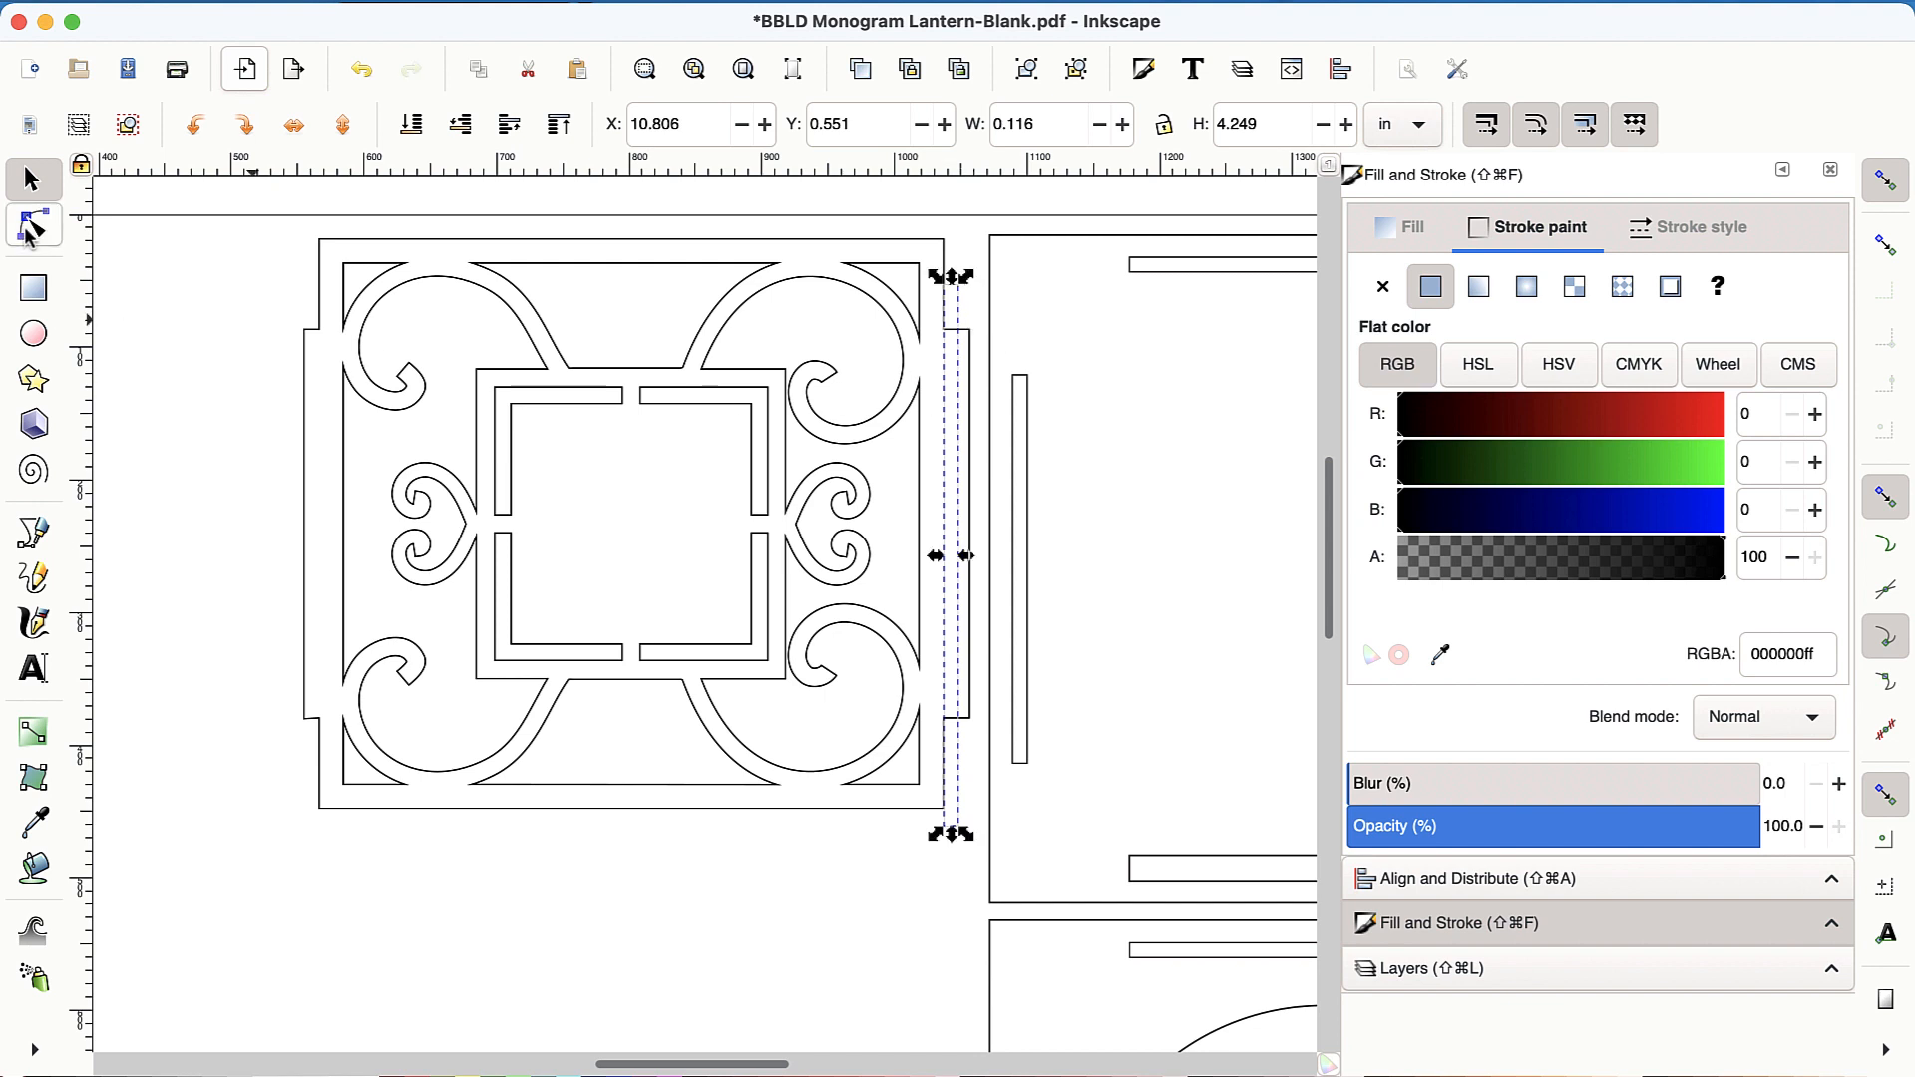
scroll(812, 509, up, 3)
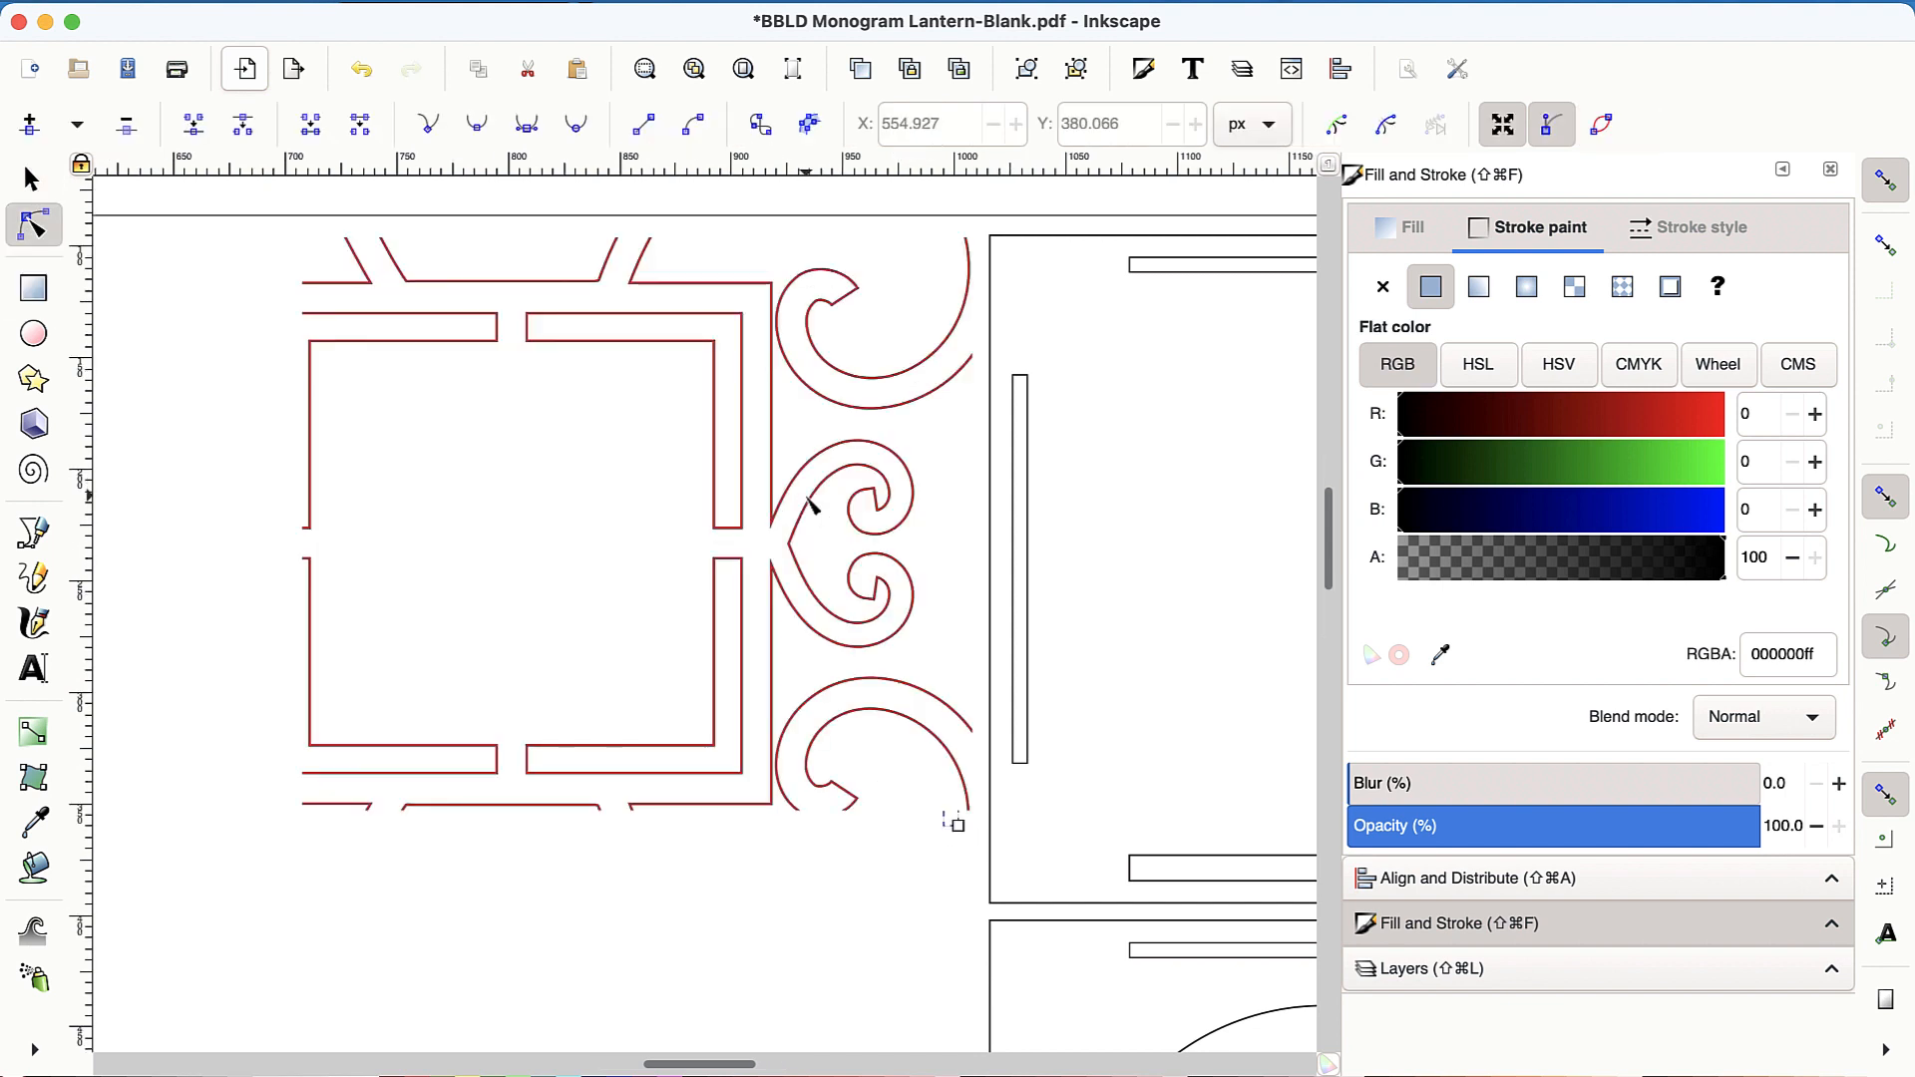
scroll(813, 508, up, 3)
scroll(812, 509, up, 2)
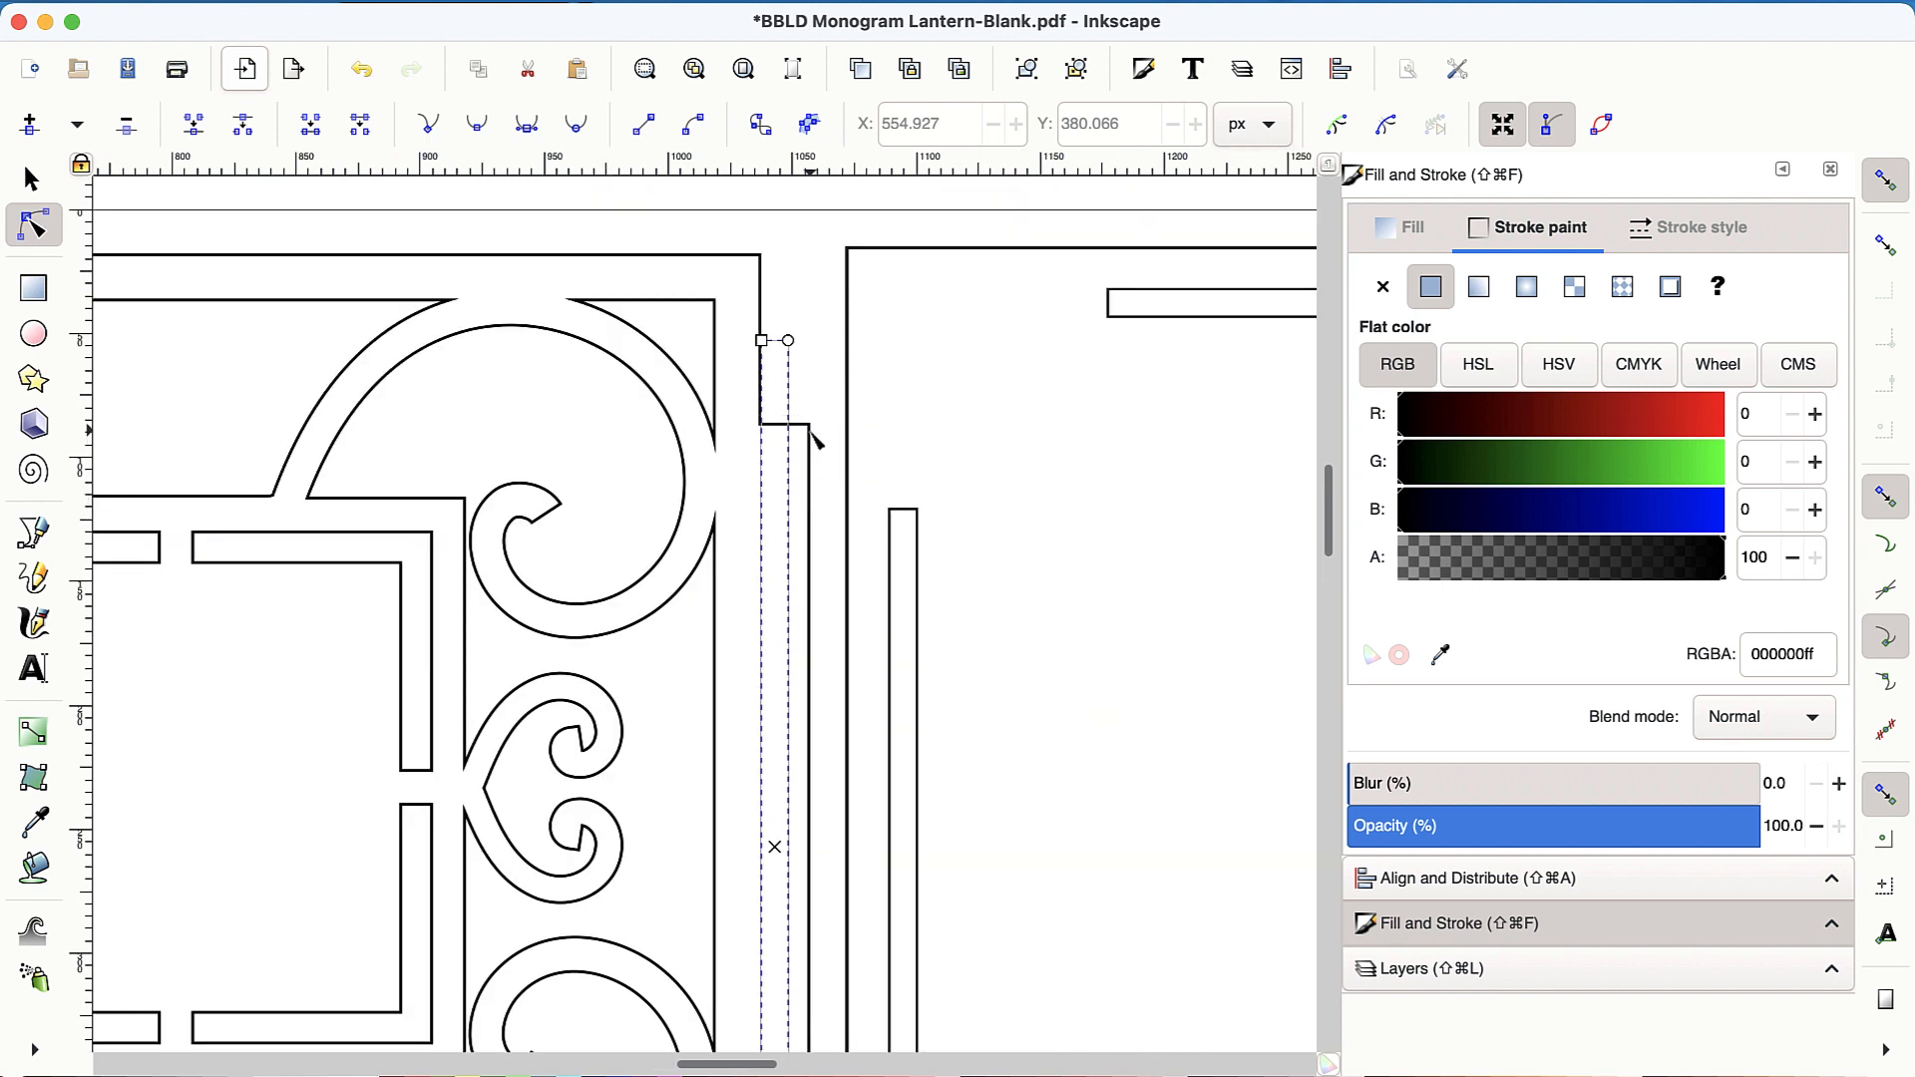
click(813, 434)
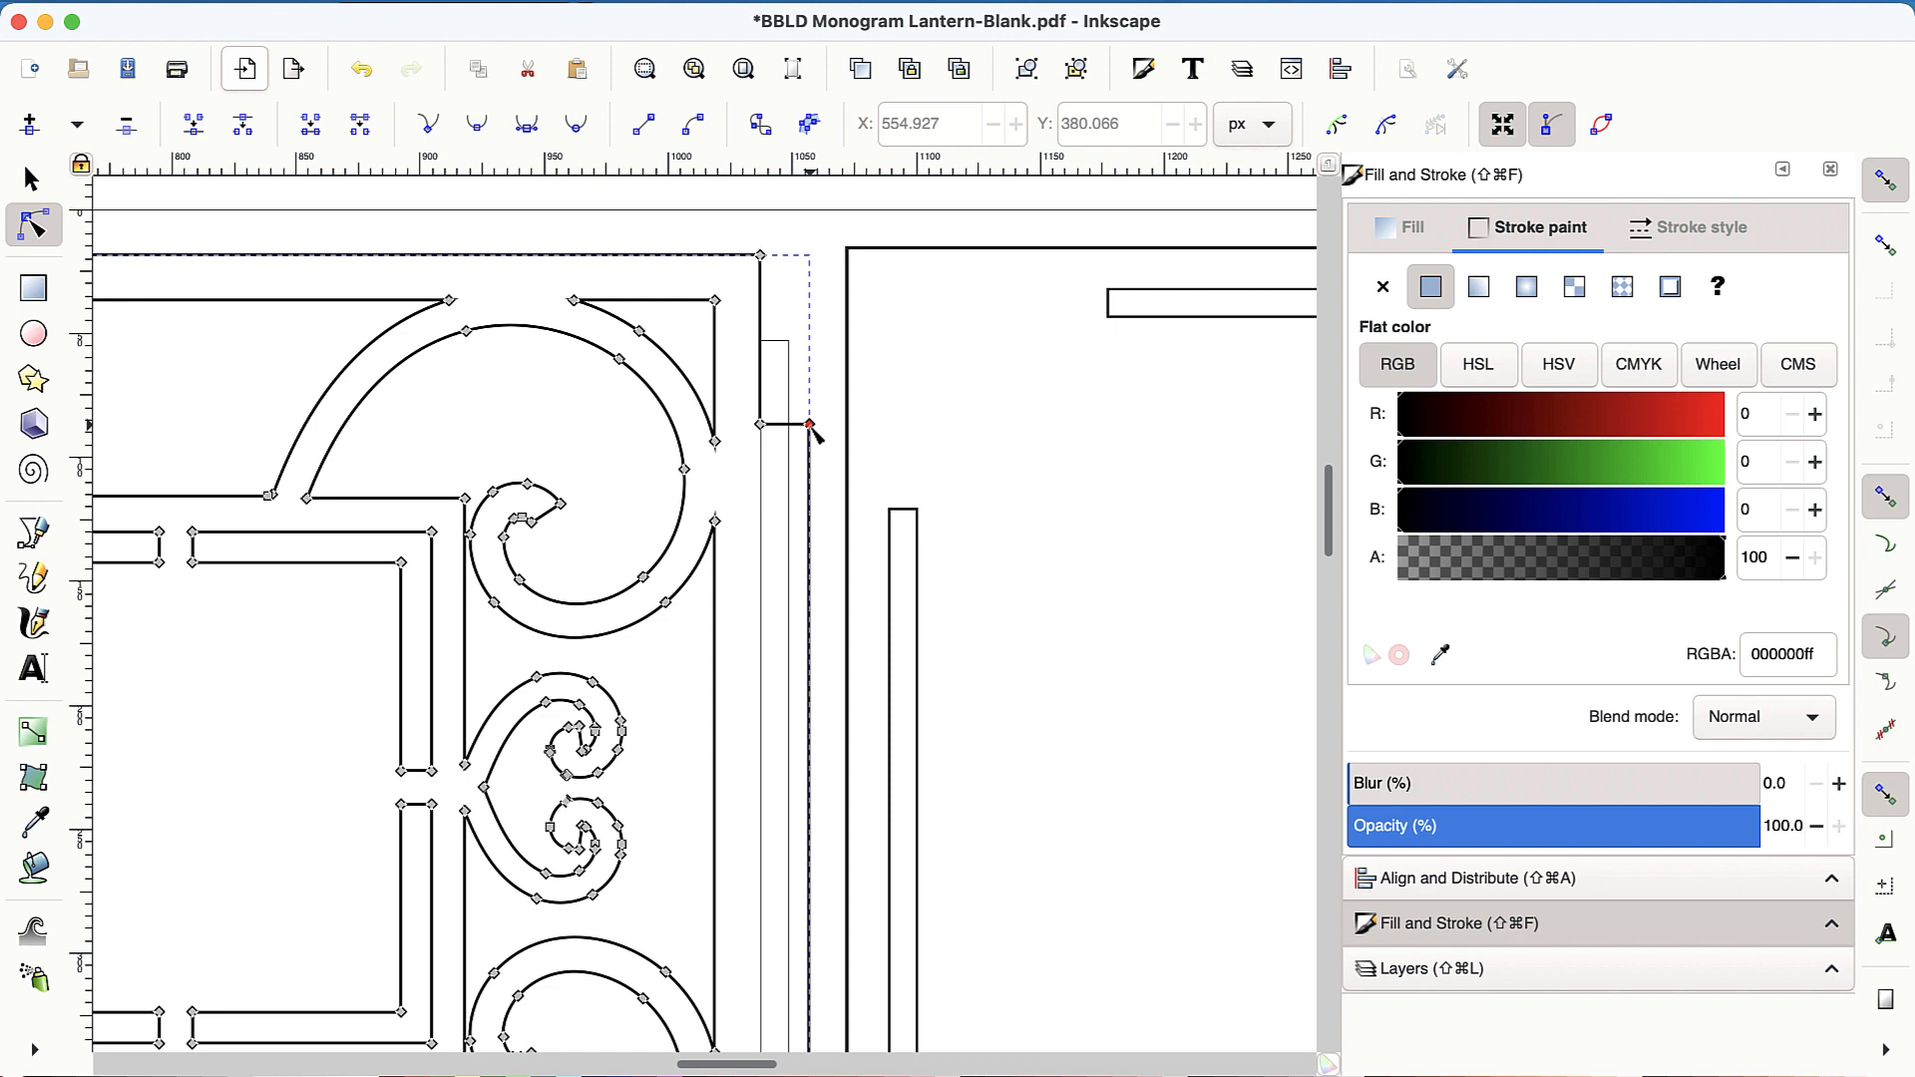
click(810, 428)
drag(808, 426, 789, 431)
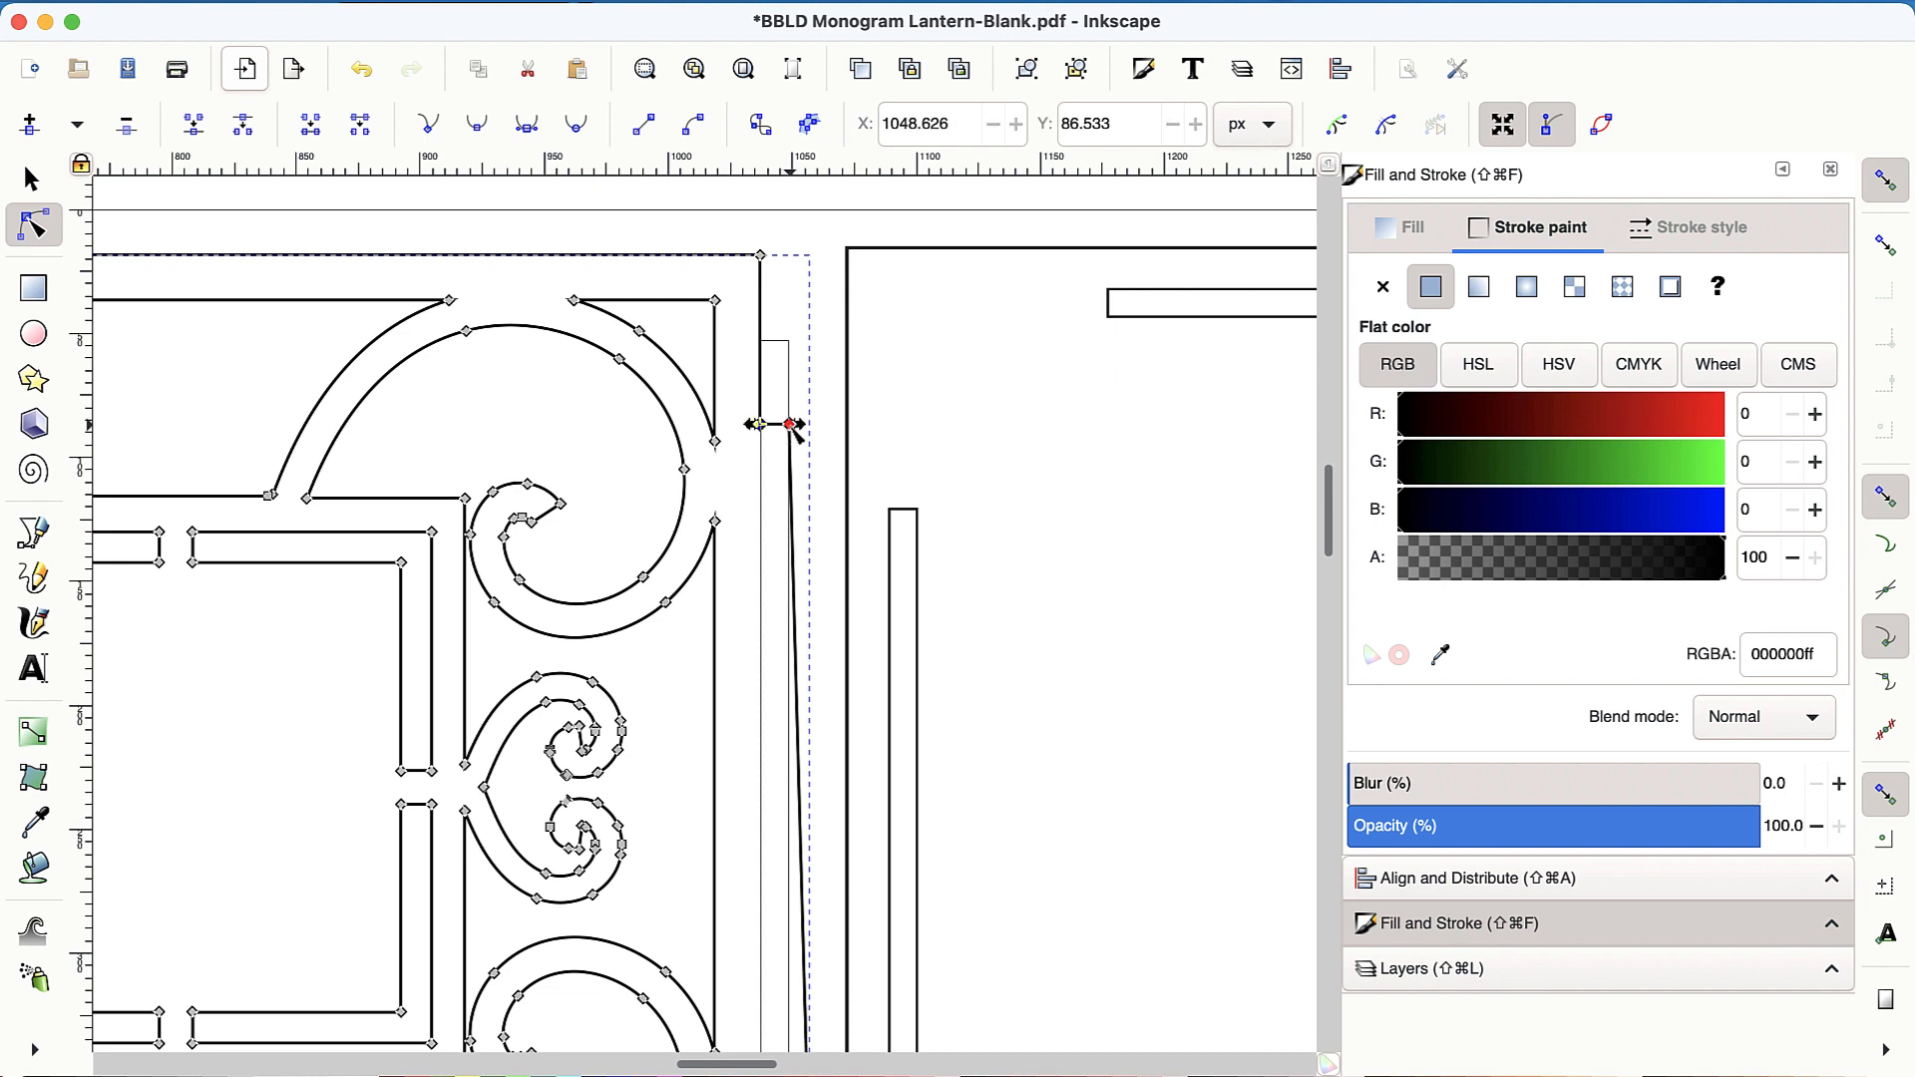
scroll(798, 562, down, 3)
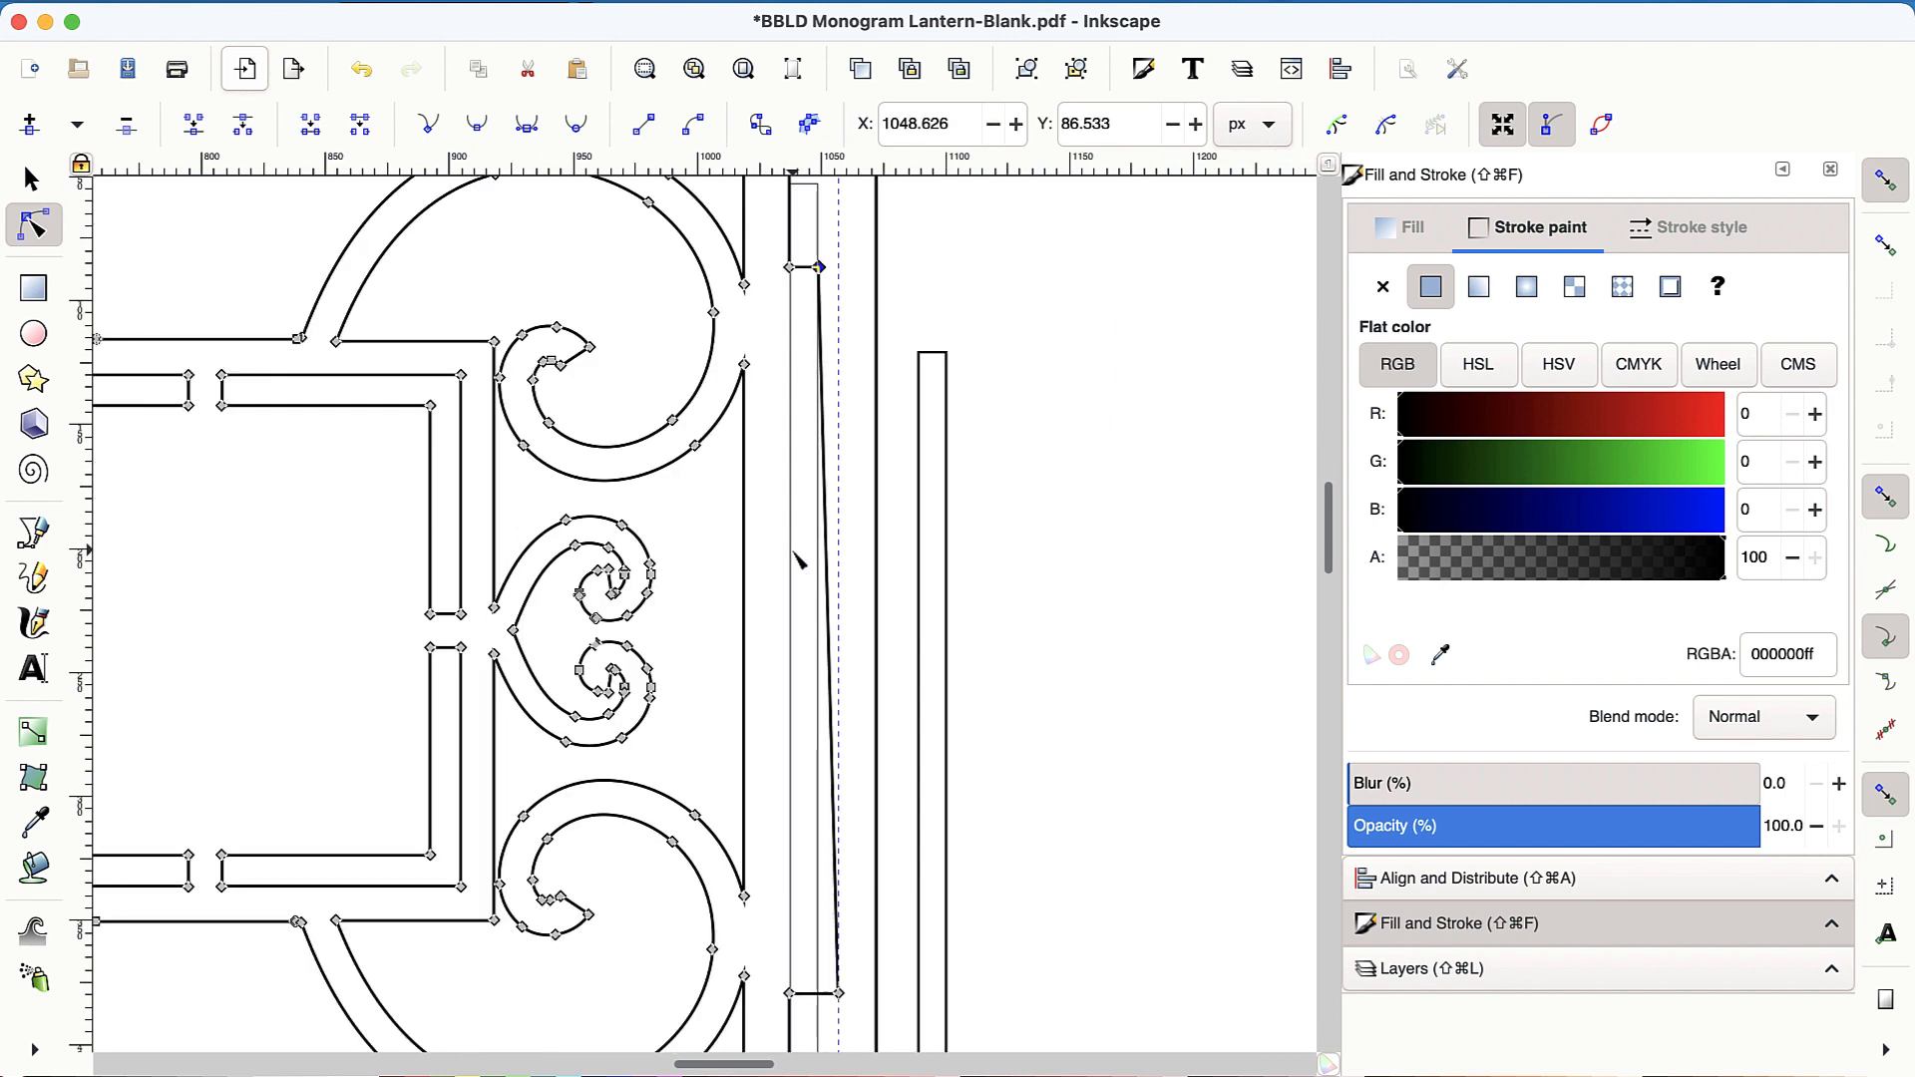
scroll(798, 561, down, 5)
scroll(798, 561, down, 3)
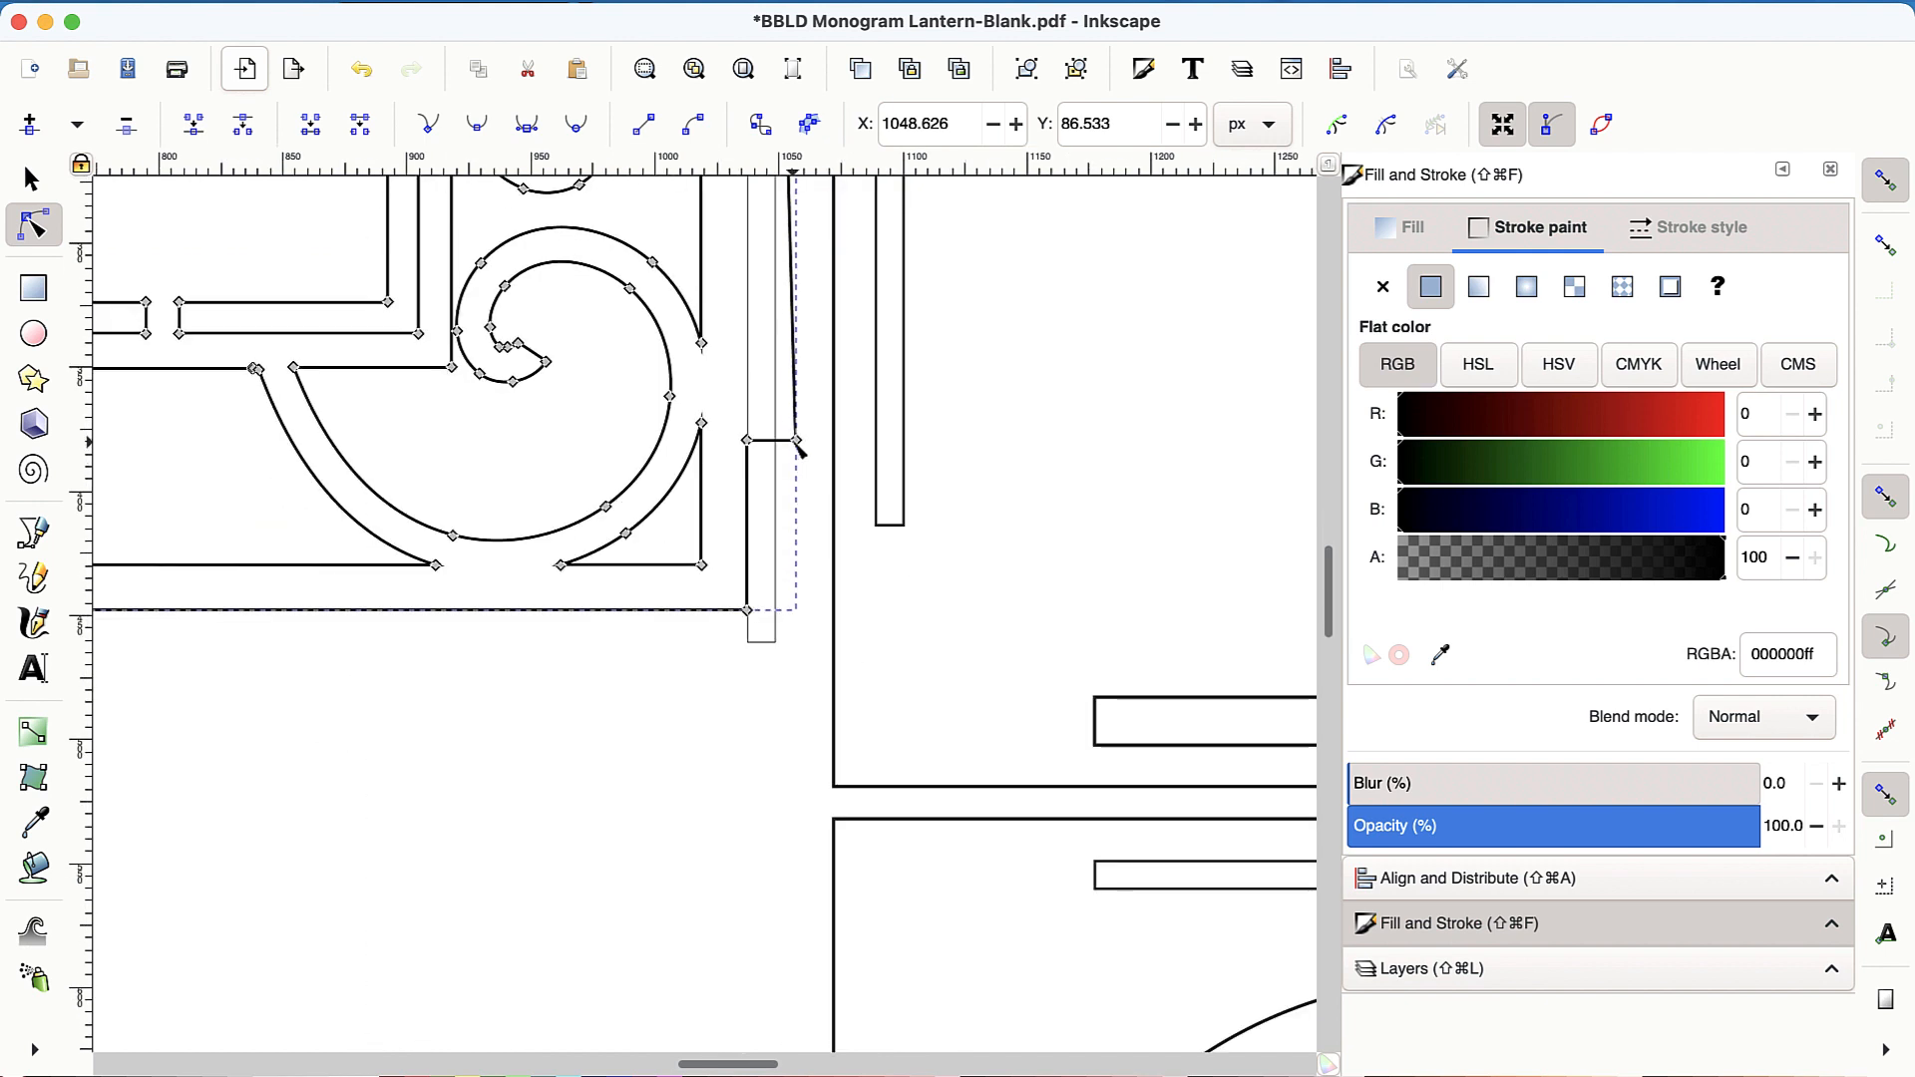
click(798, 444)
drag(798, 443, 775, 443)
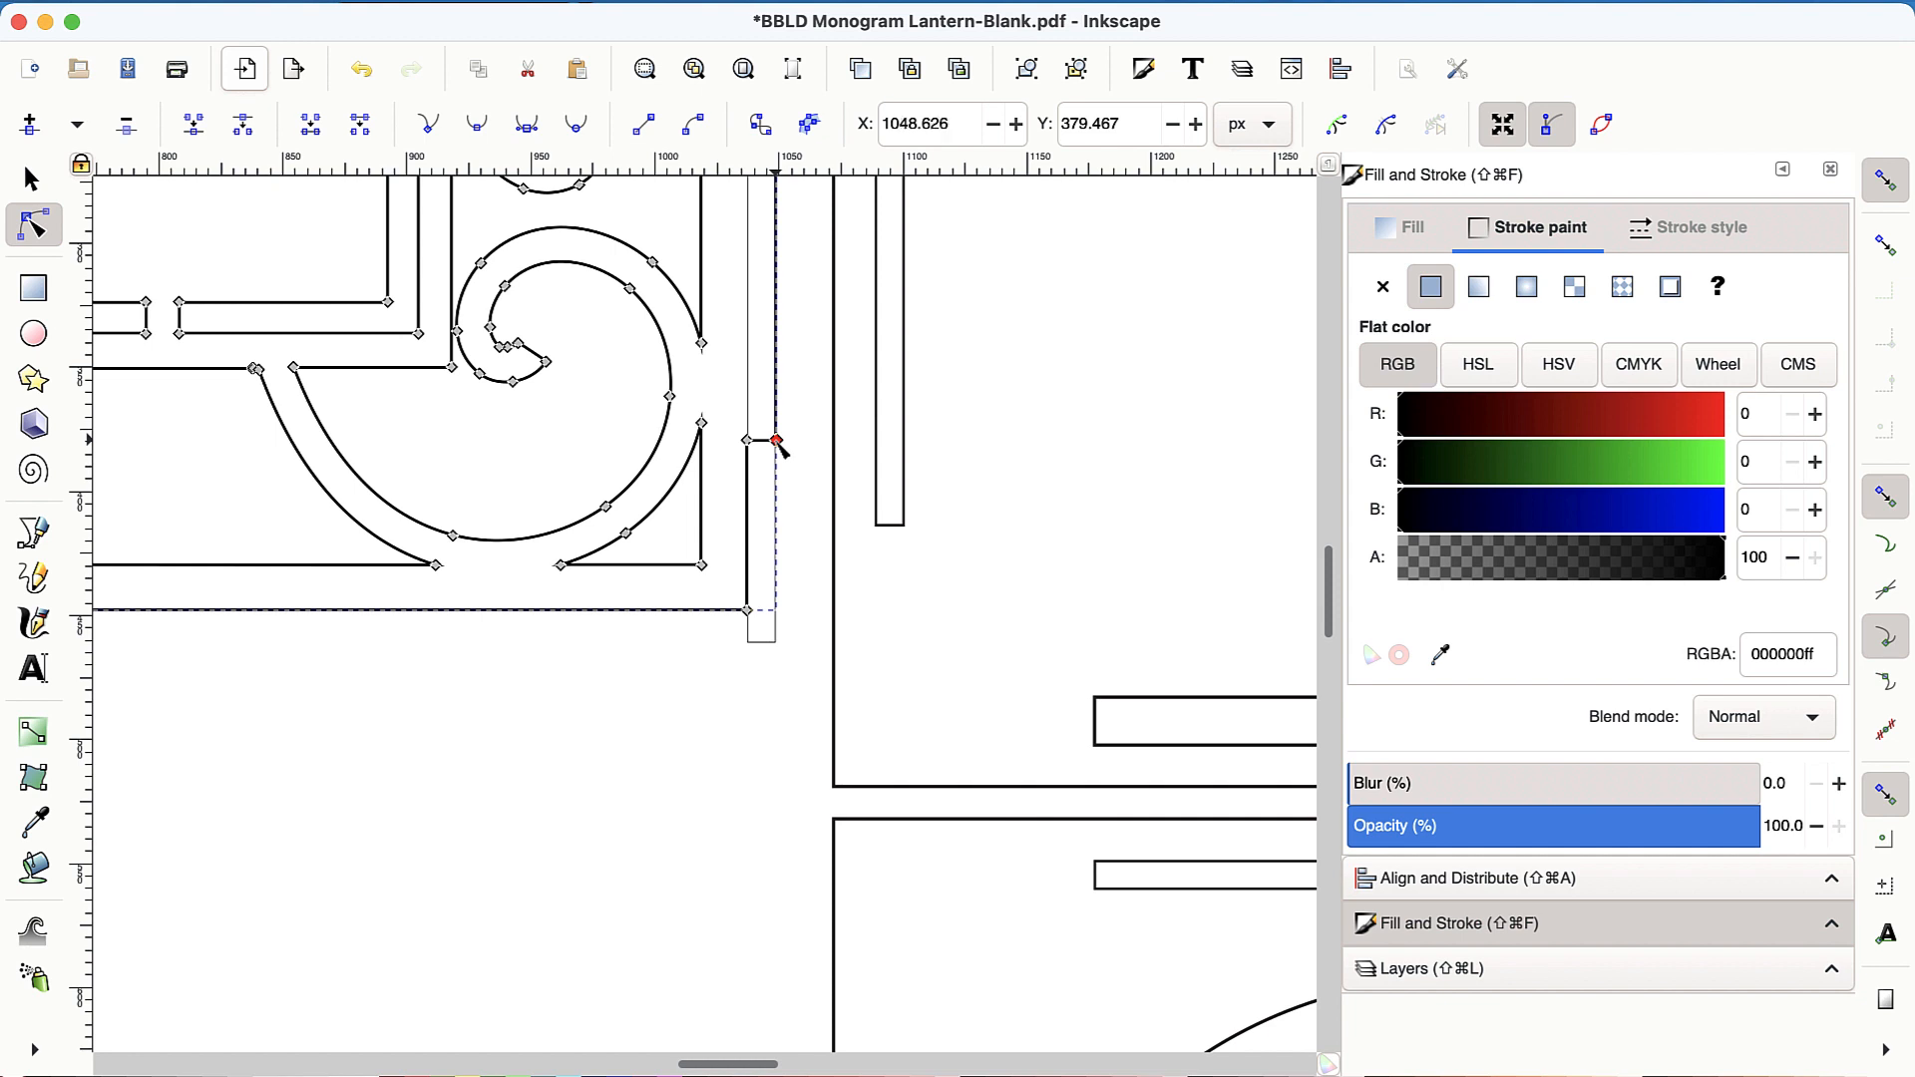
Select the thin measuring strip with the Selector and delete it.
click(30, 179)
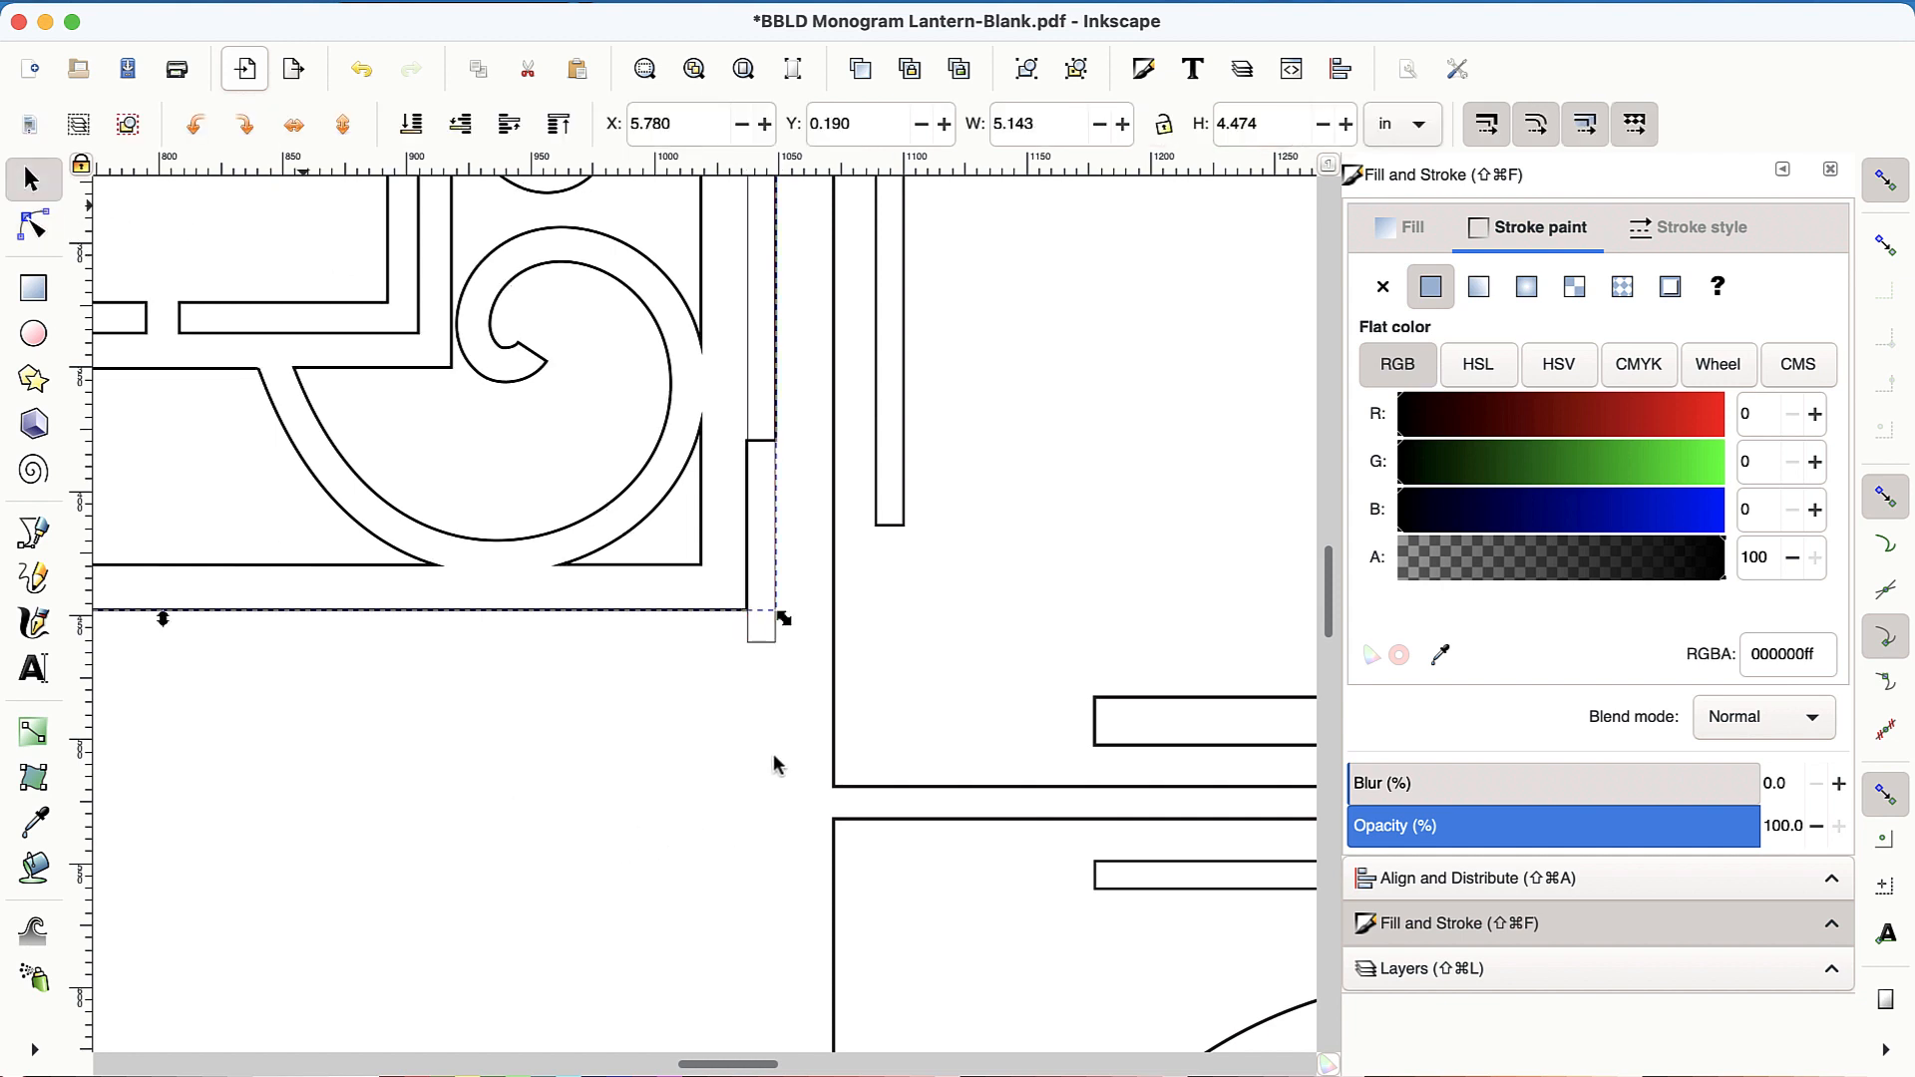
click(765, 645)
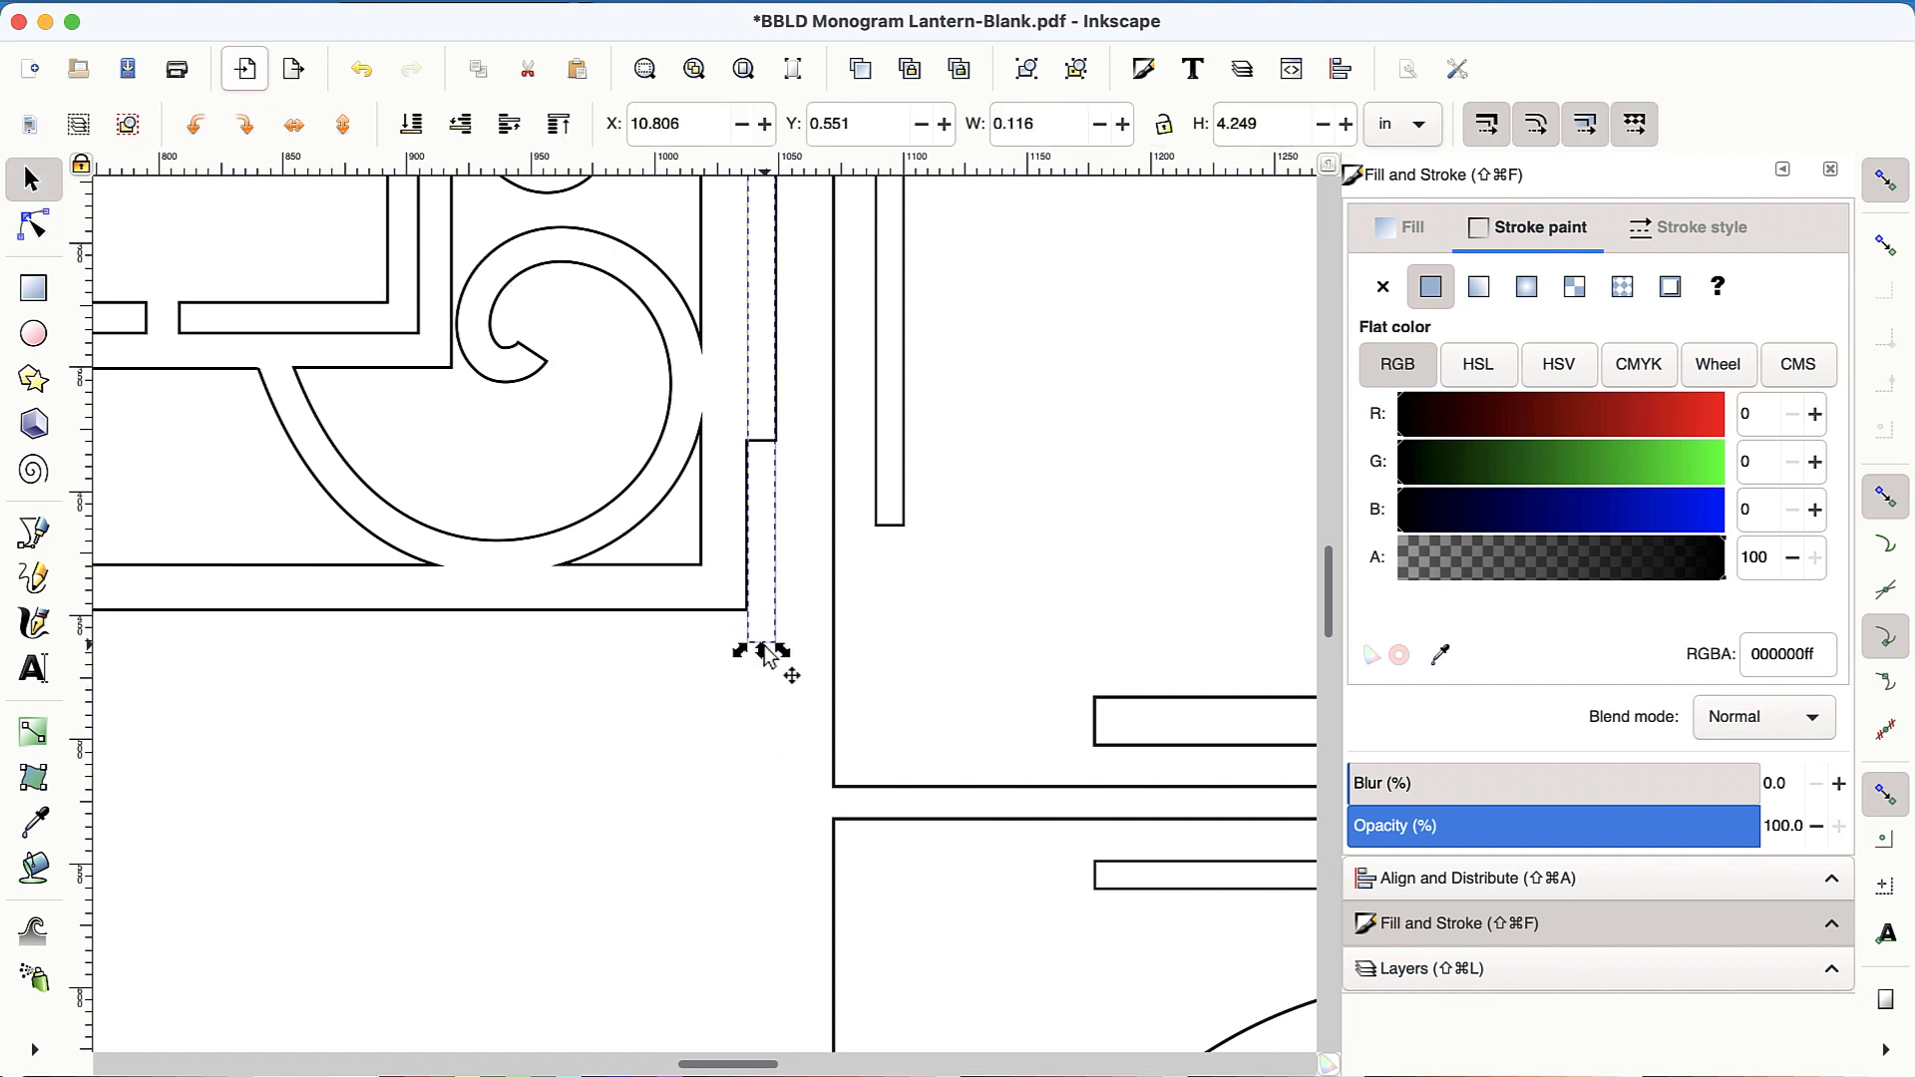
key(Delete)
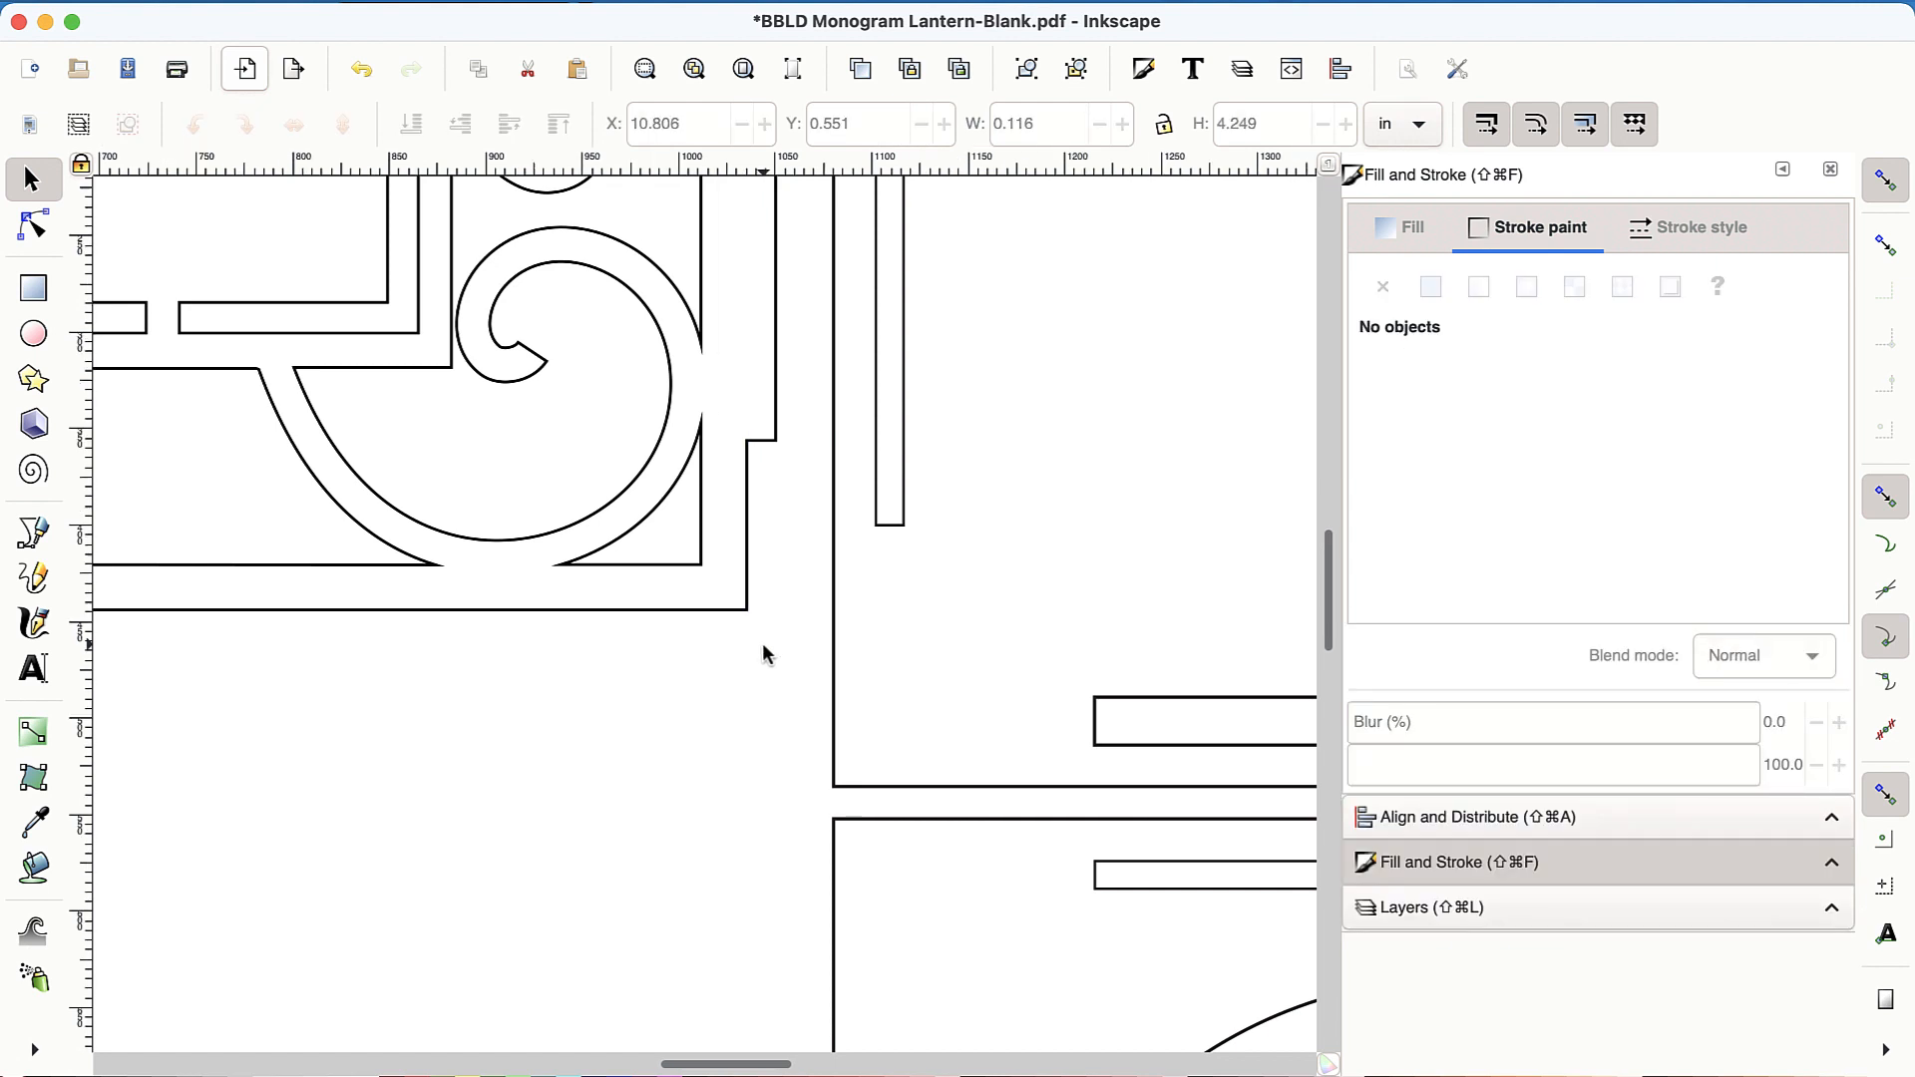
scroll(764, 655, down, 1)
scroll(764, 654, down, 1)
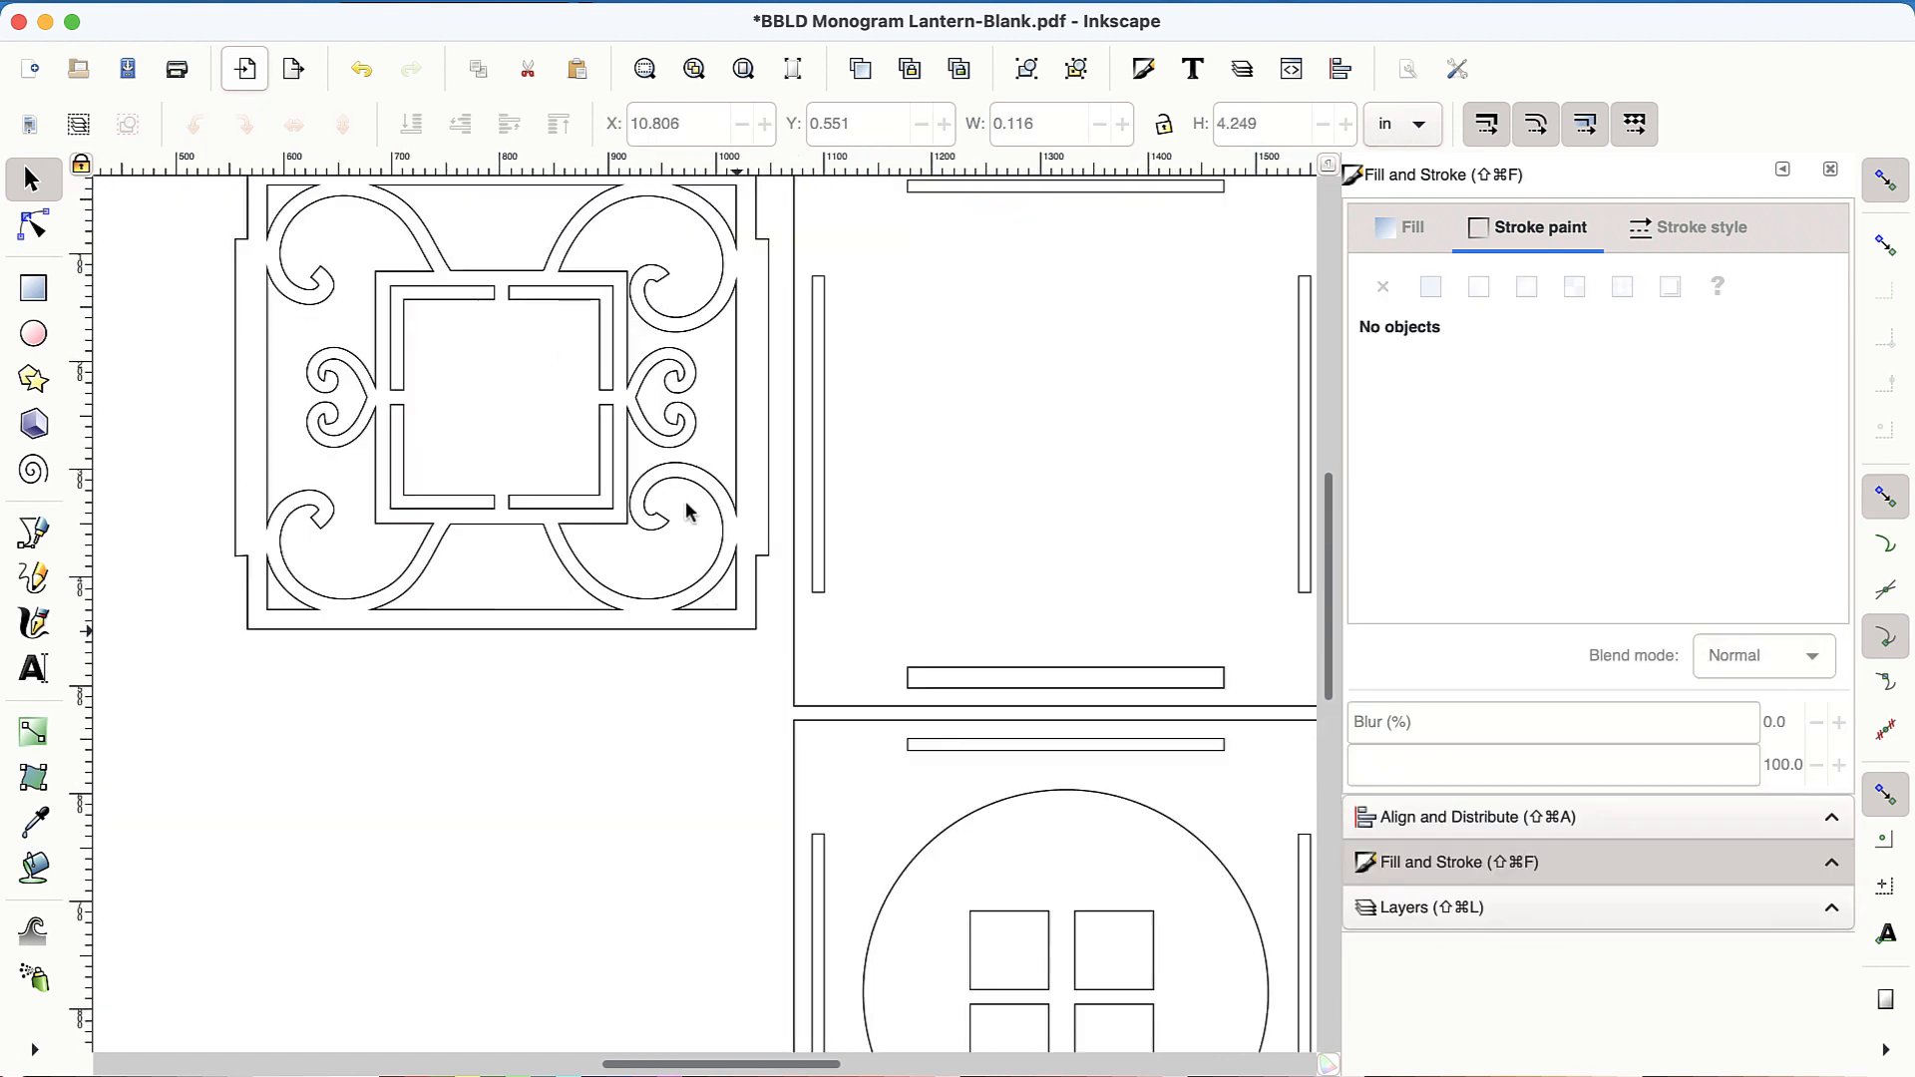
Duplicate the panel with Ctrl+D, move the copy down-left and the original up to the page top.
click(682, 478)
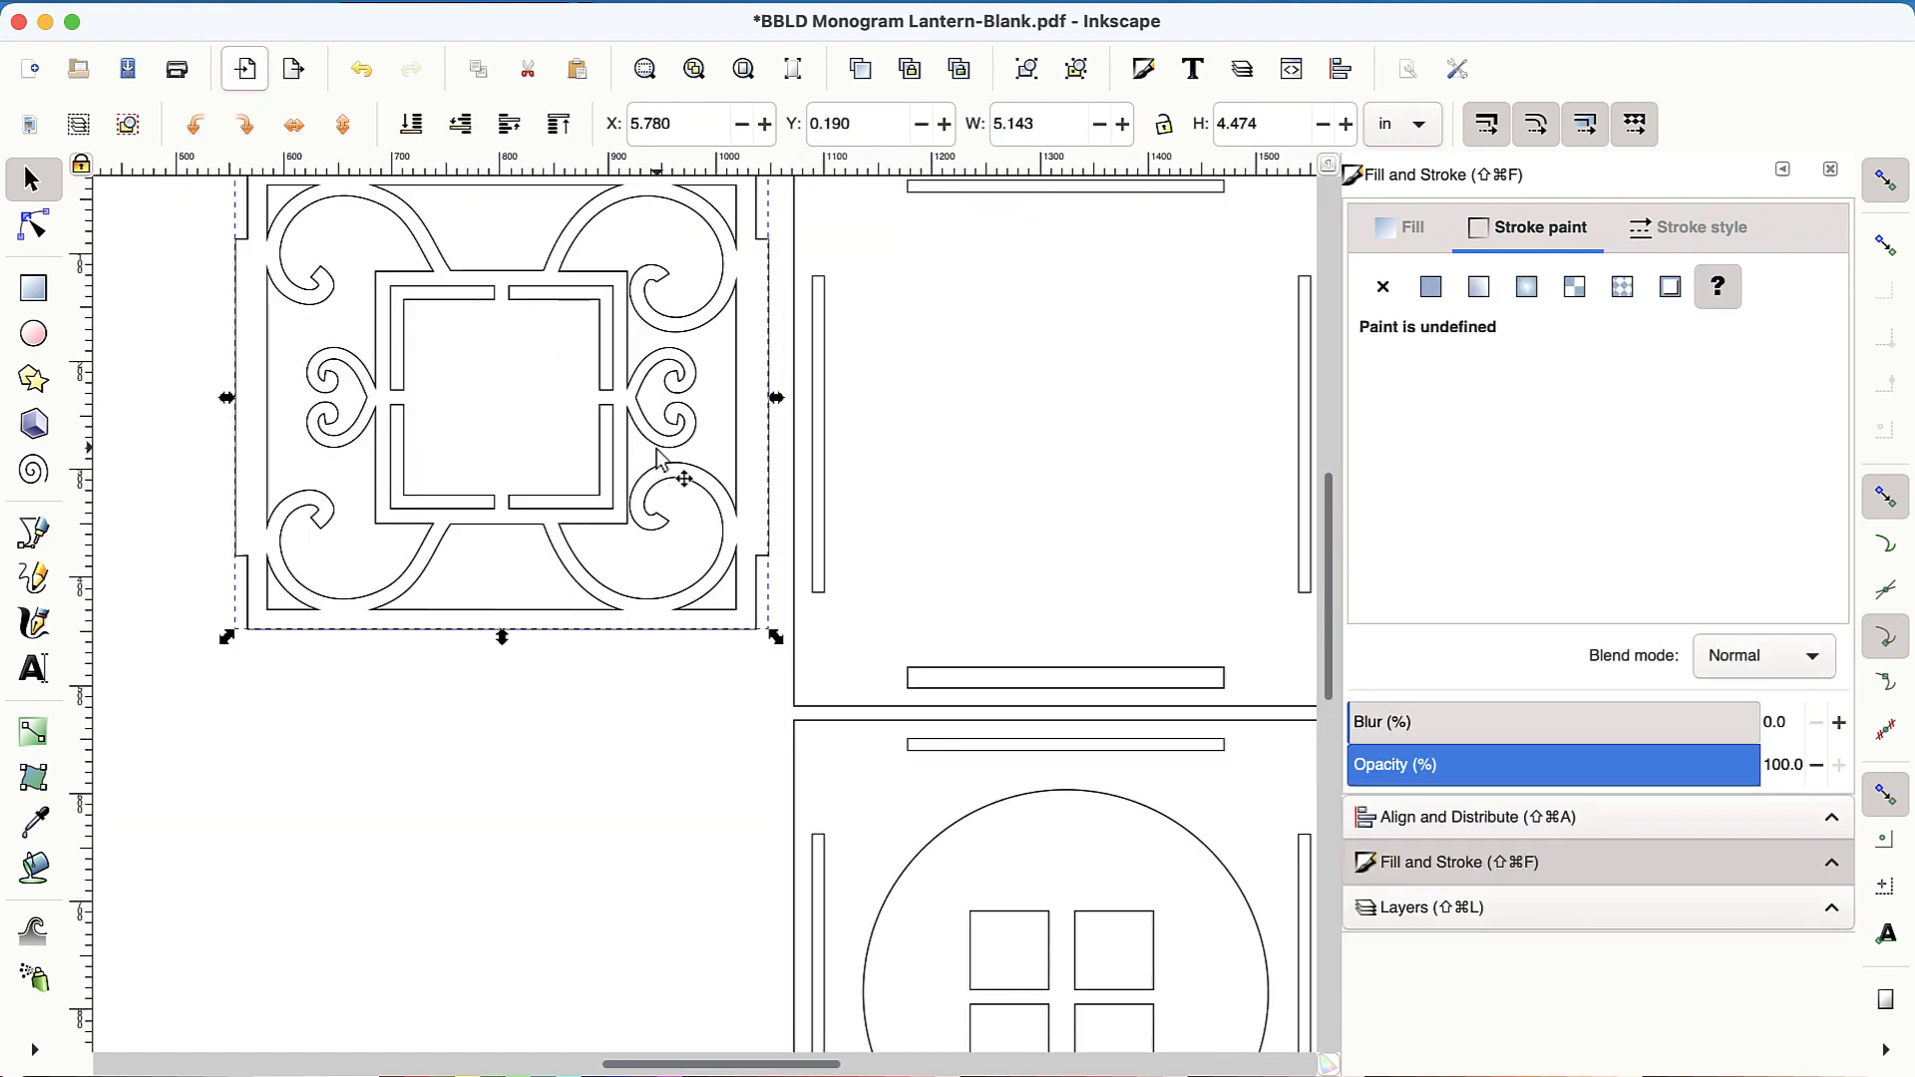
key(ctrl+d)
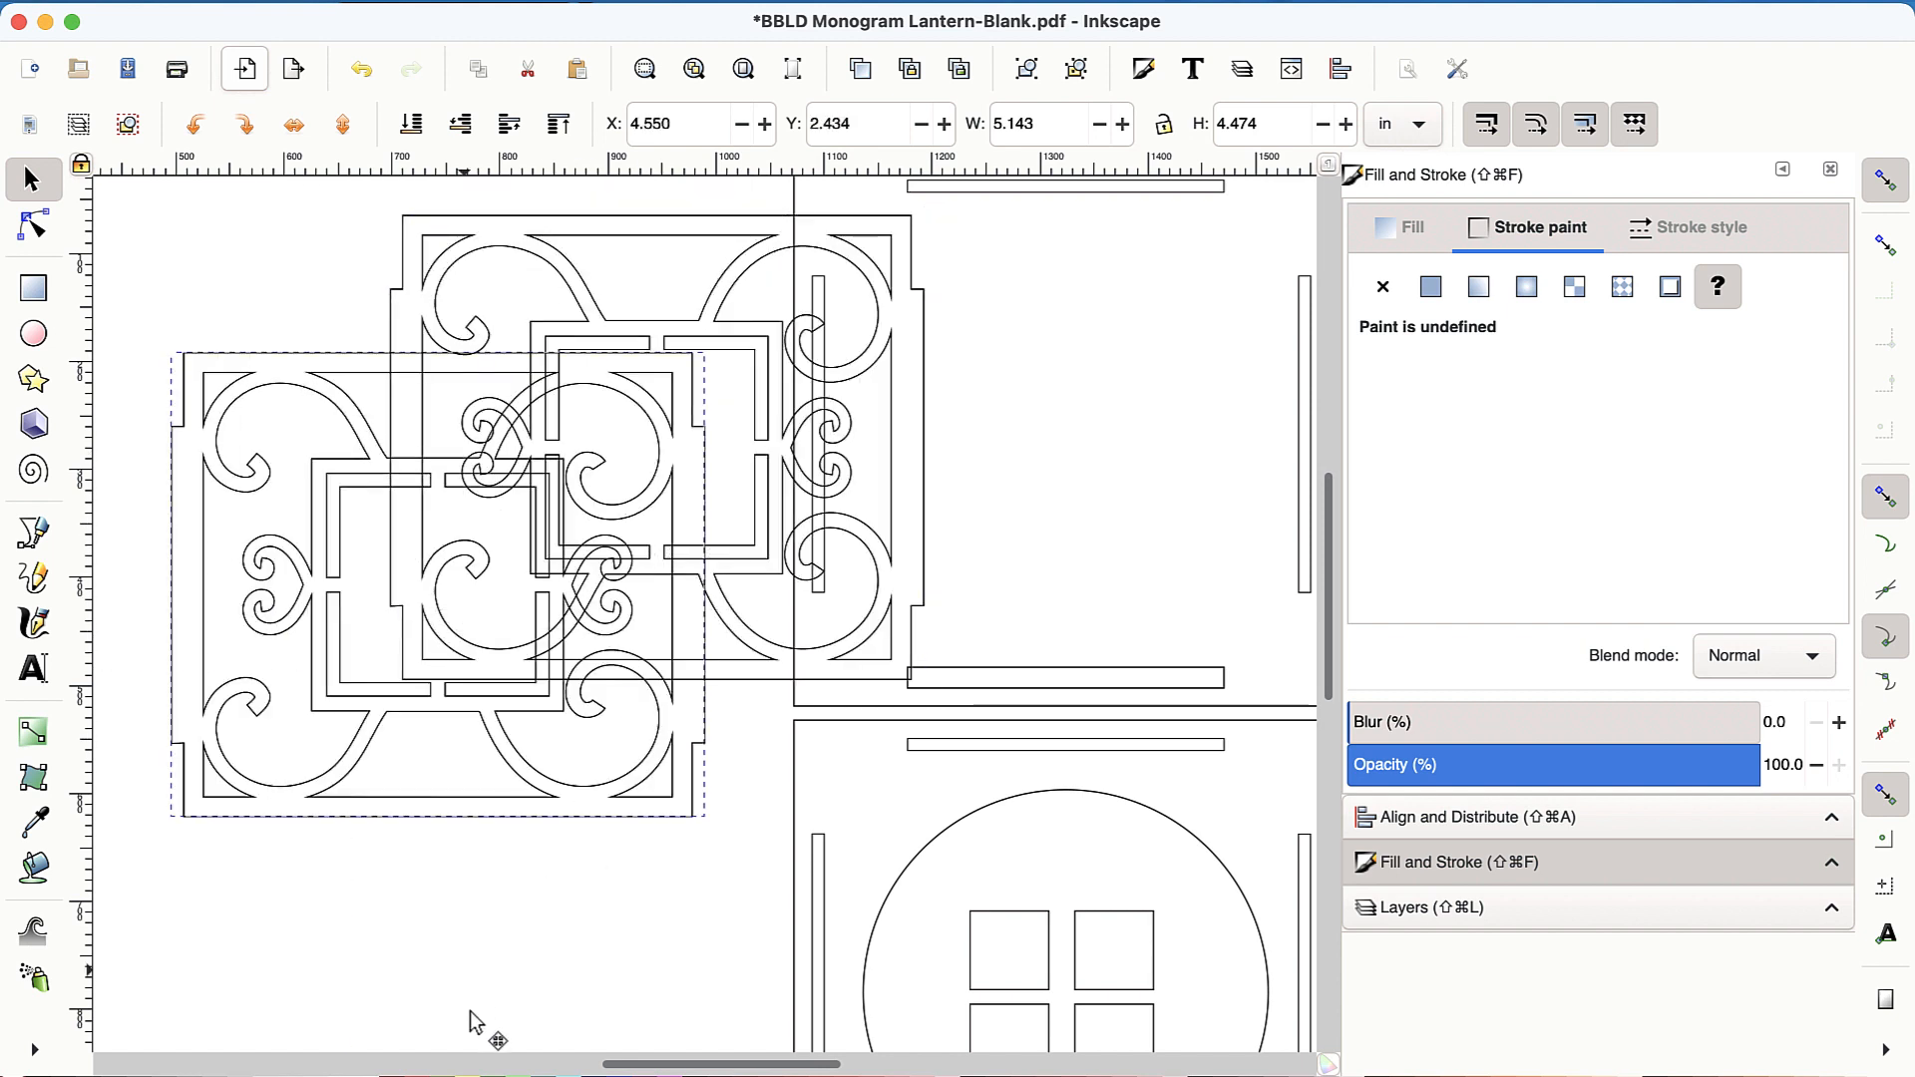
mouse_move(494, 628)
mouse_down()
mouse_move(317, 583)
mouse_move(530, 844)
mouse_up()
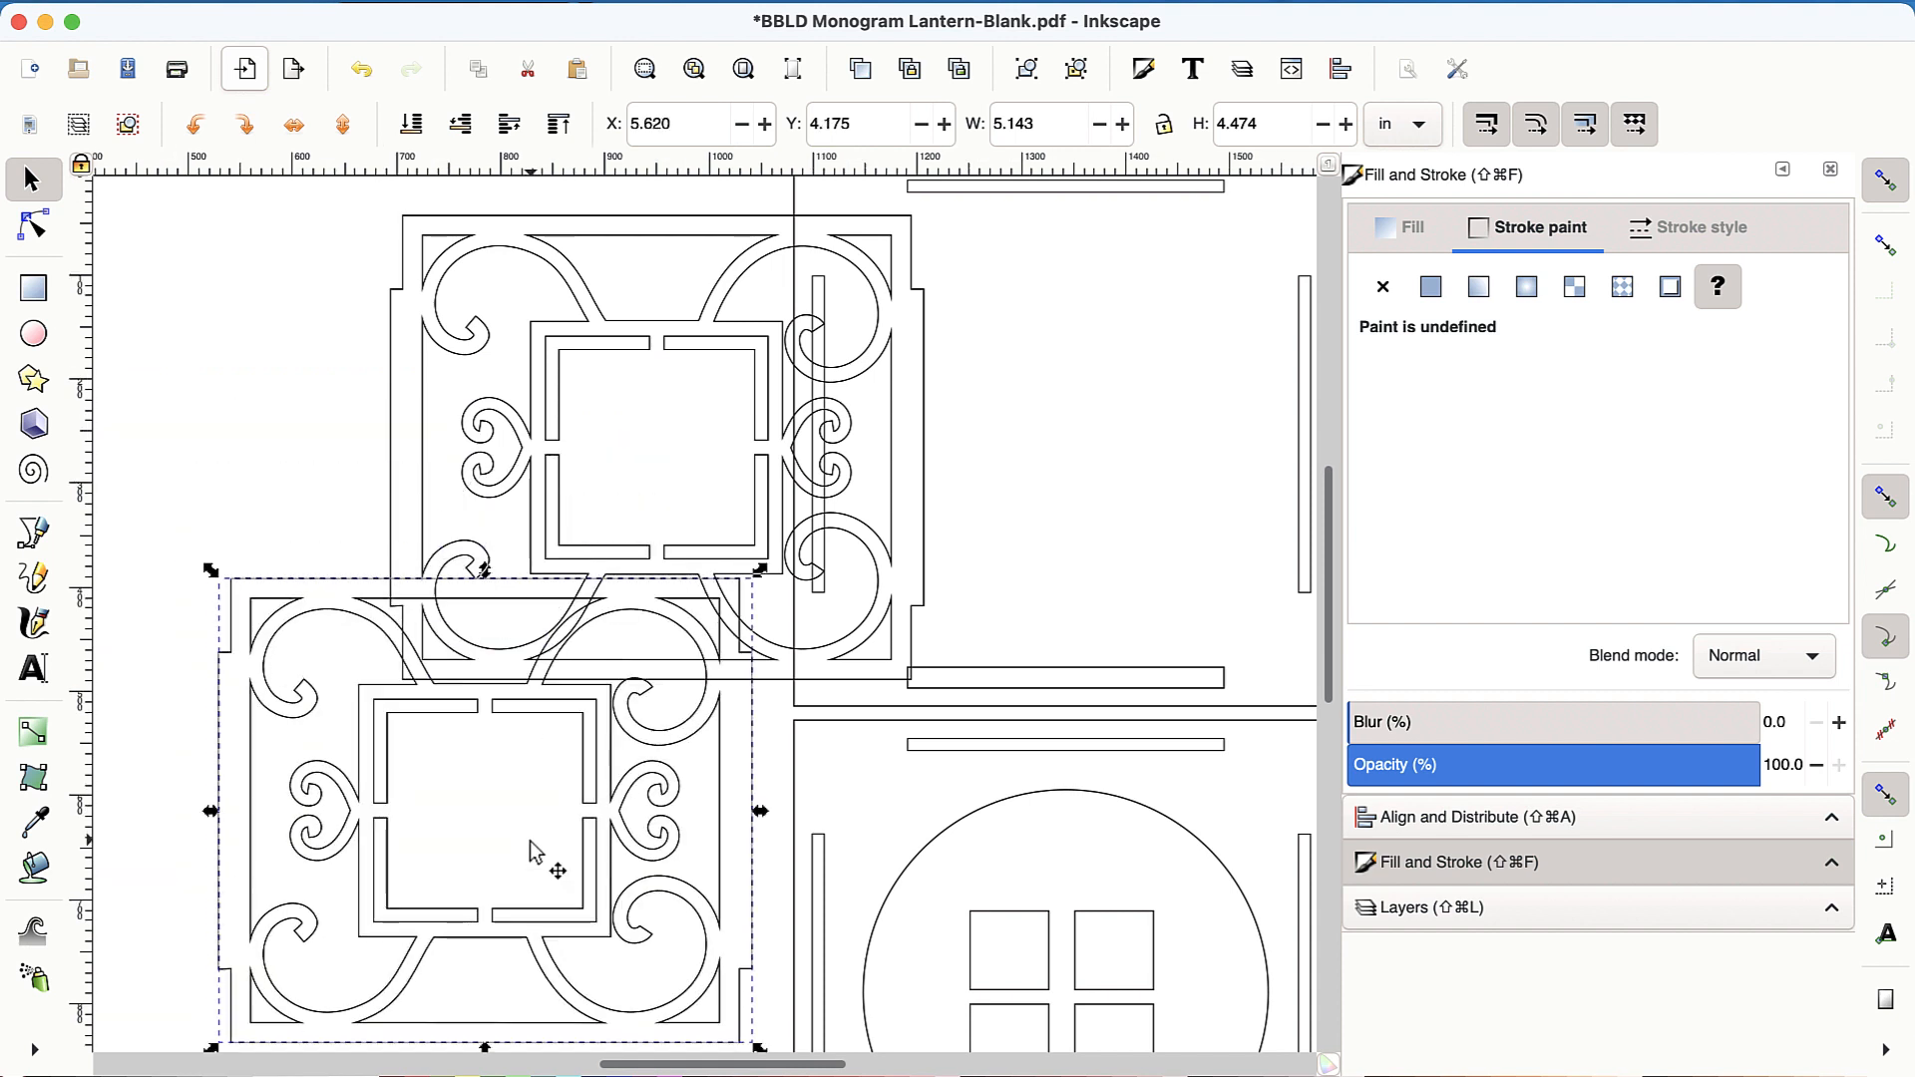
scroll(531, 841, down, 1)
scroll(530, 841, down, 1)
scroll(534, 851, down, 1)
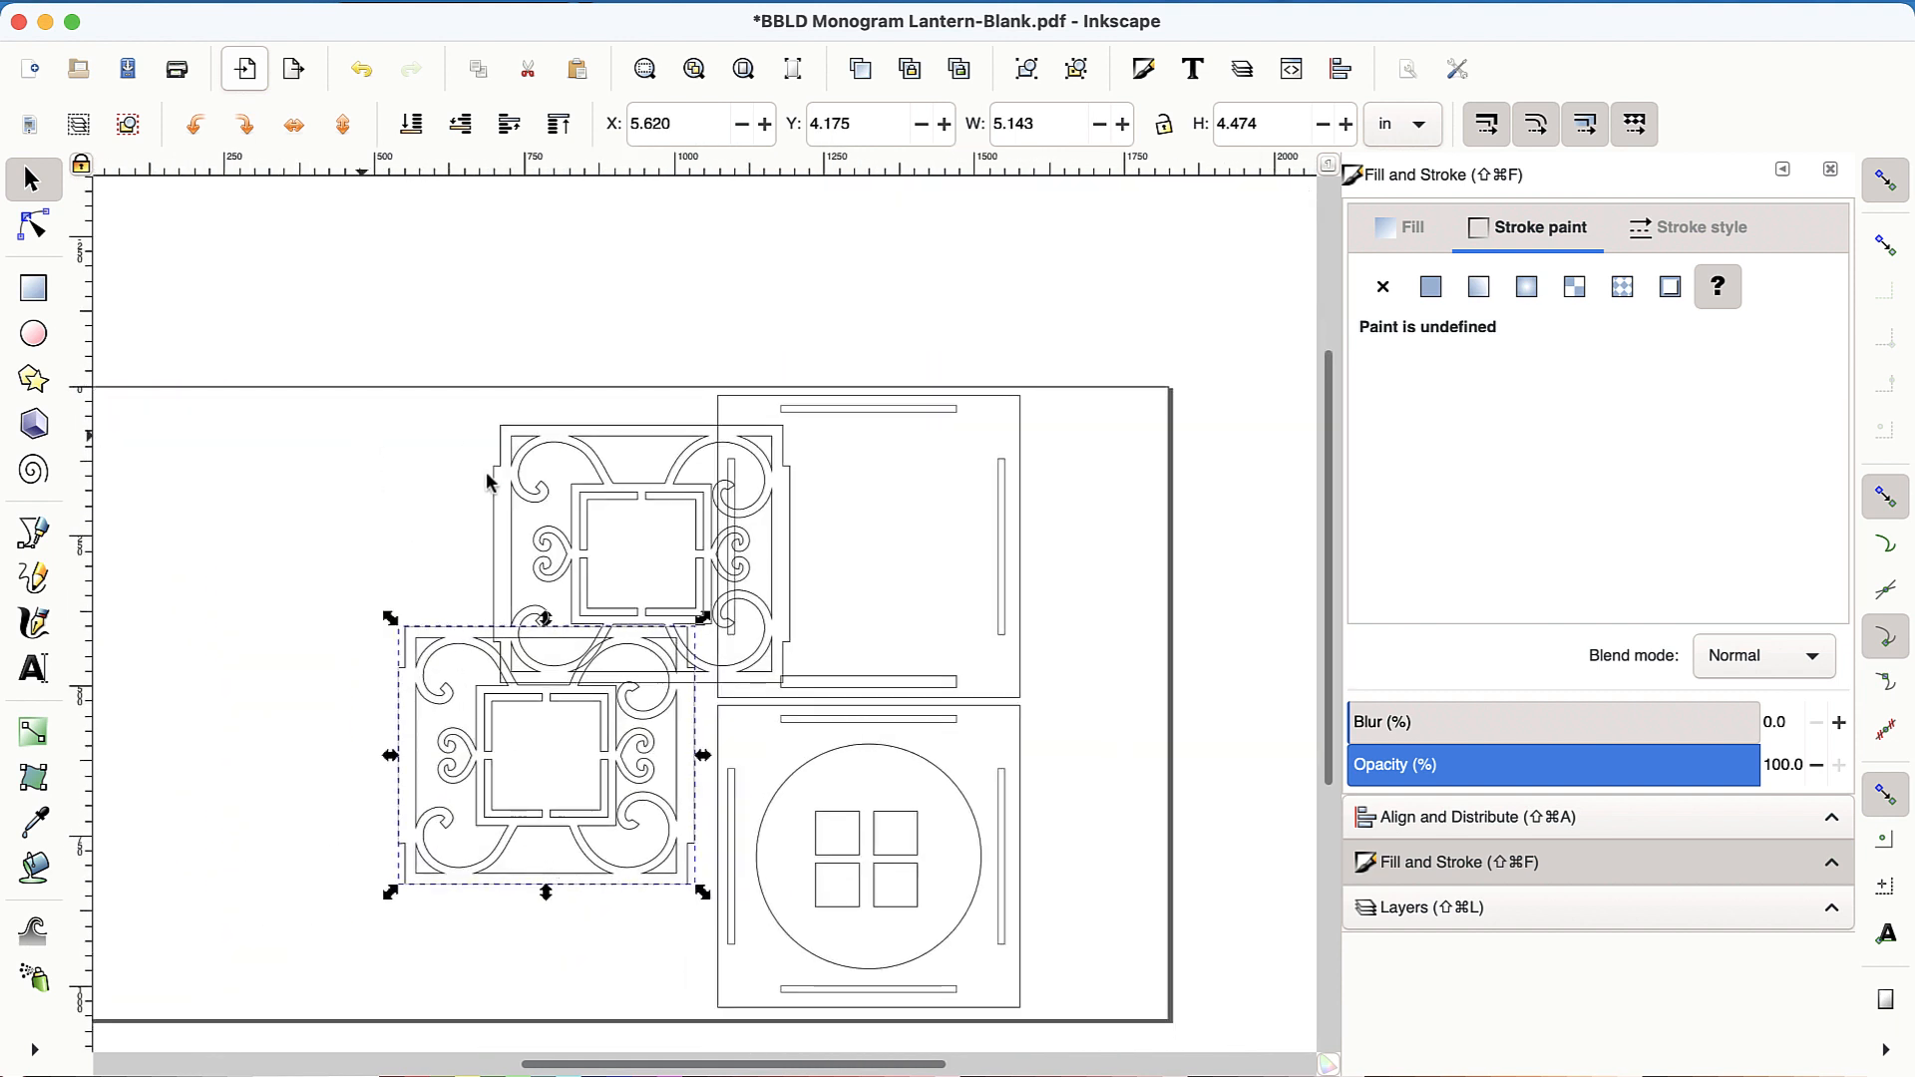
click(517, 487)
drag(517, 487, 428, 434)
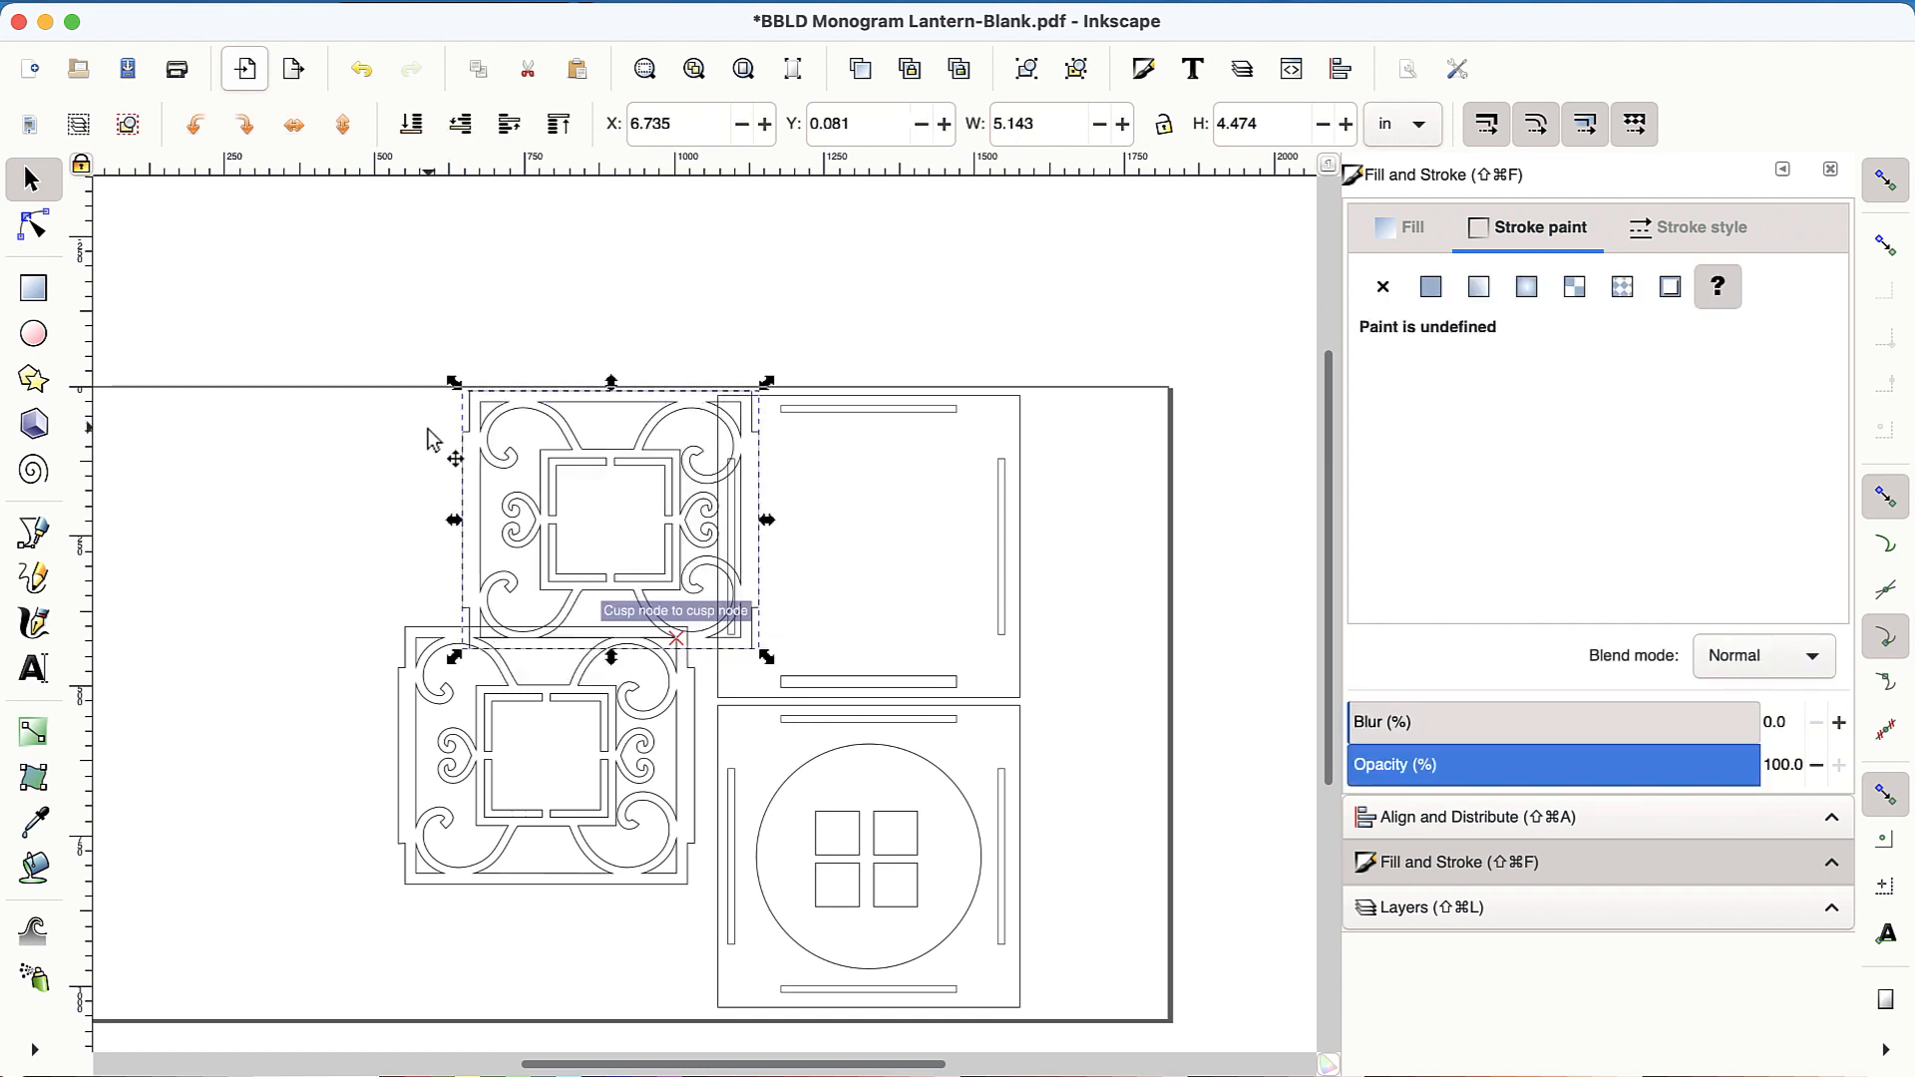